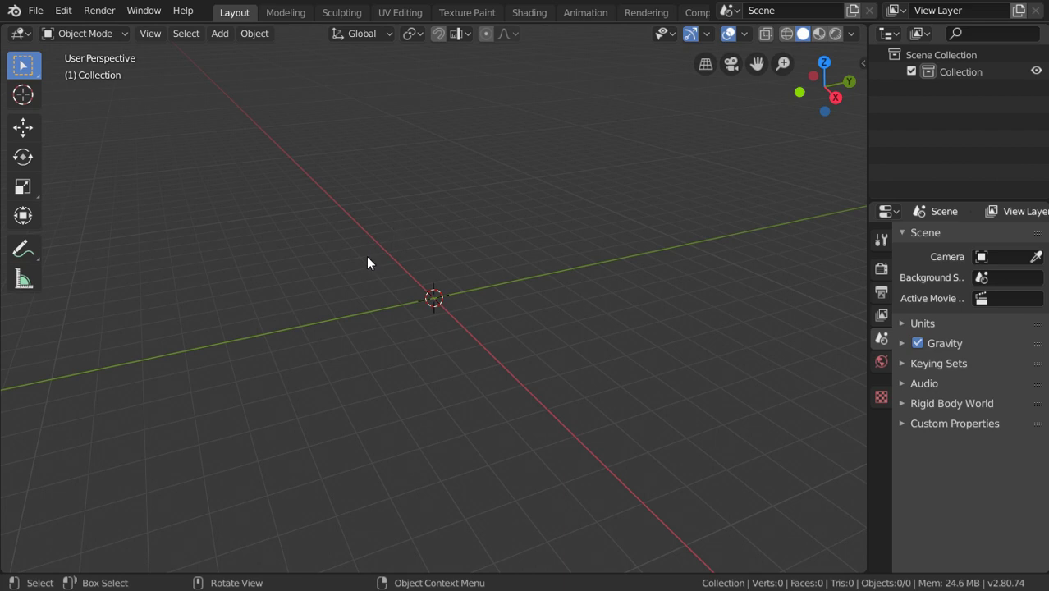
# Angle the view of the empty scene and show the Add > Mesh primitives list.
pyautogui.moveTo(368, 262)
pyautogui.mouseDown(button='middle')
pyautogui.moveTo(347, 264)
pyautogui.moveTo(371, 253)
pyautogui.mouseUp(button='middle')
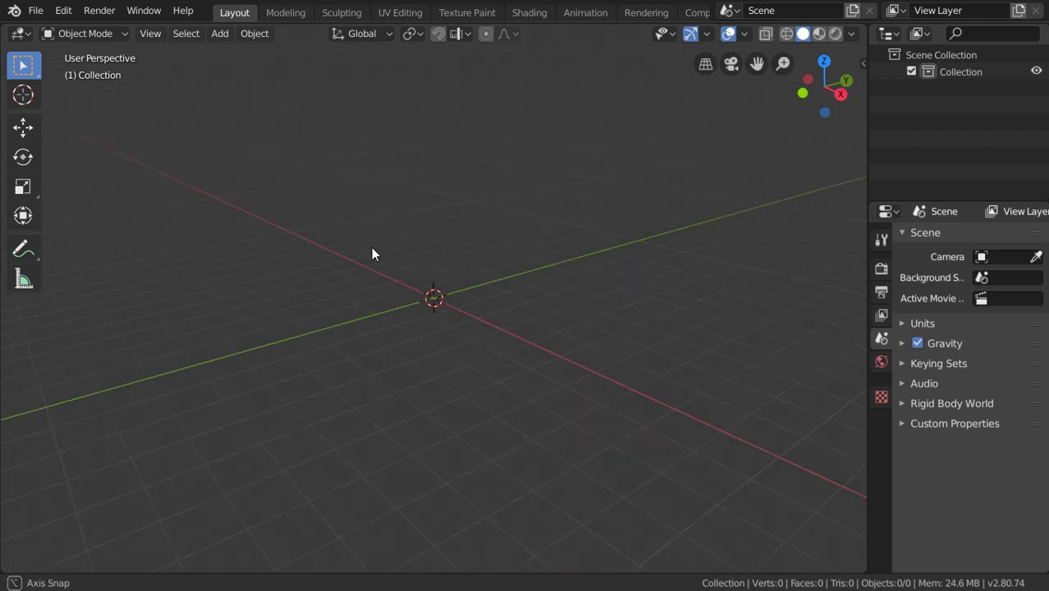
pyautogui.press('t')
pyautogui.hotkey('shift', 'a')
pyautogui.moveTo(366, 236)
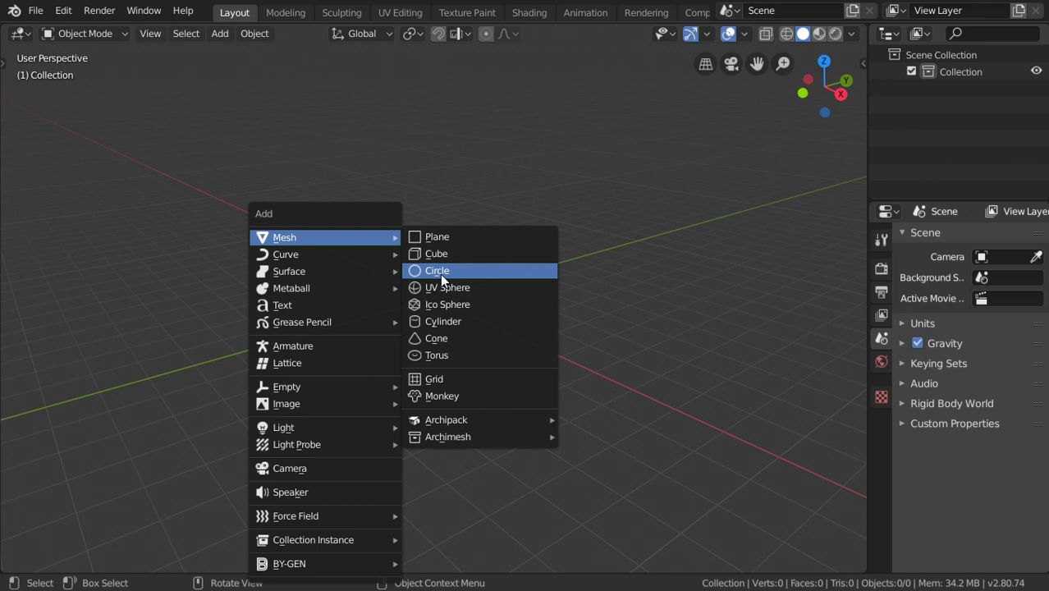
# Add a mesh circle and extrude it 10 m up along Z into a tube.
pyautogui.click(441, 273)
pyautogui.press('KP_1')
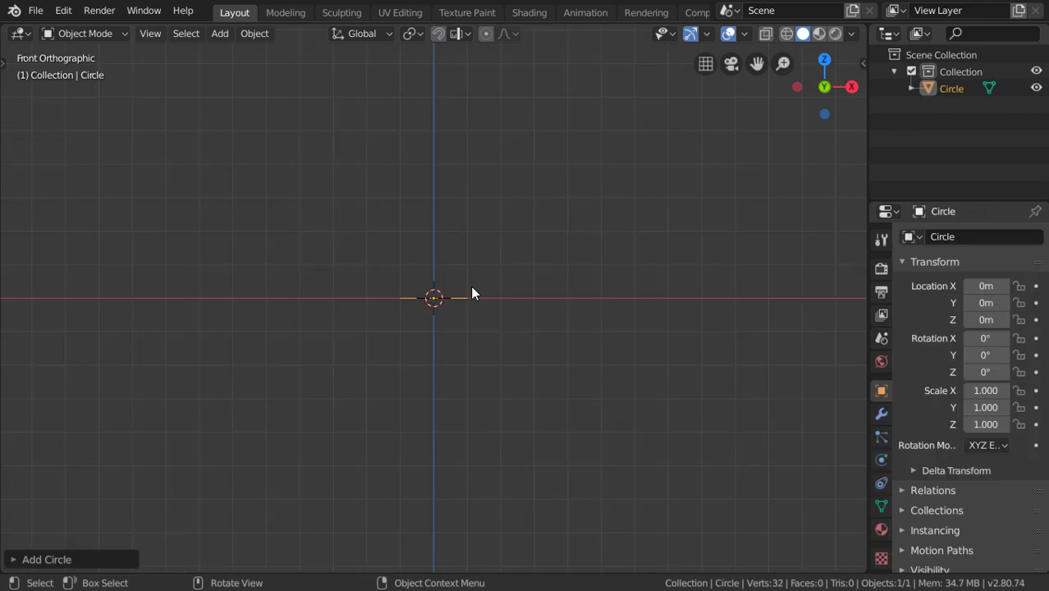
pyautogui.press('Tab')
pyautogui.keyDown('shift'); pyautogui.moveTo(470, 290); pyautogui.dragTo(480, 377, button='middle'); pyautogui.keyUp('shift')
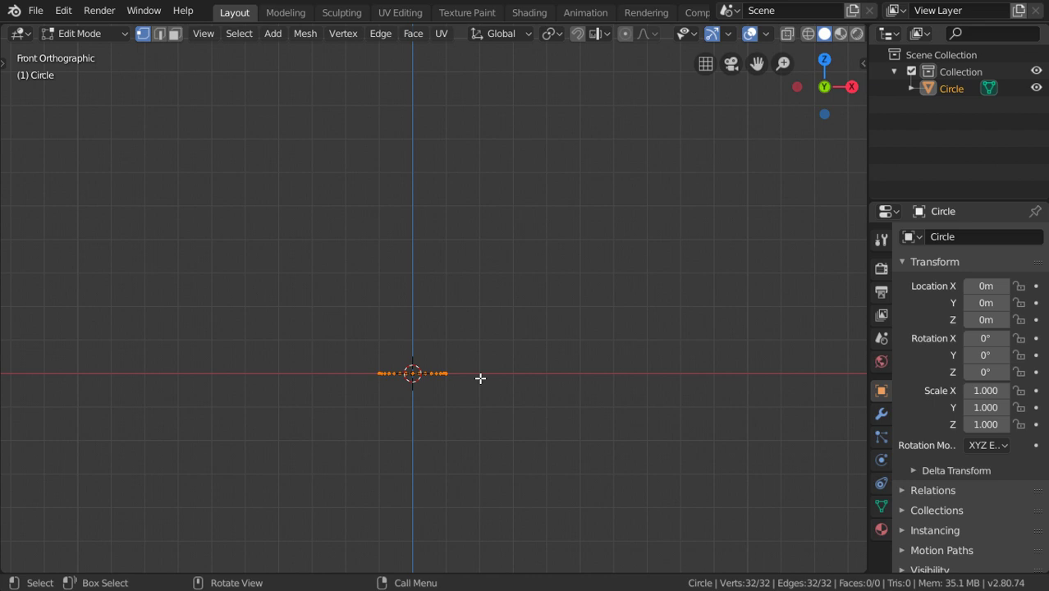
pyautogui.write('ez')
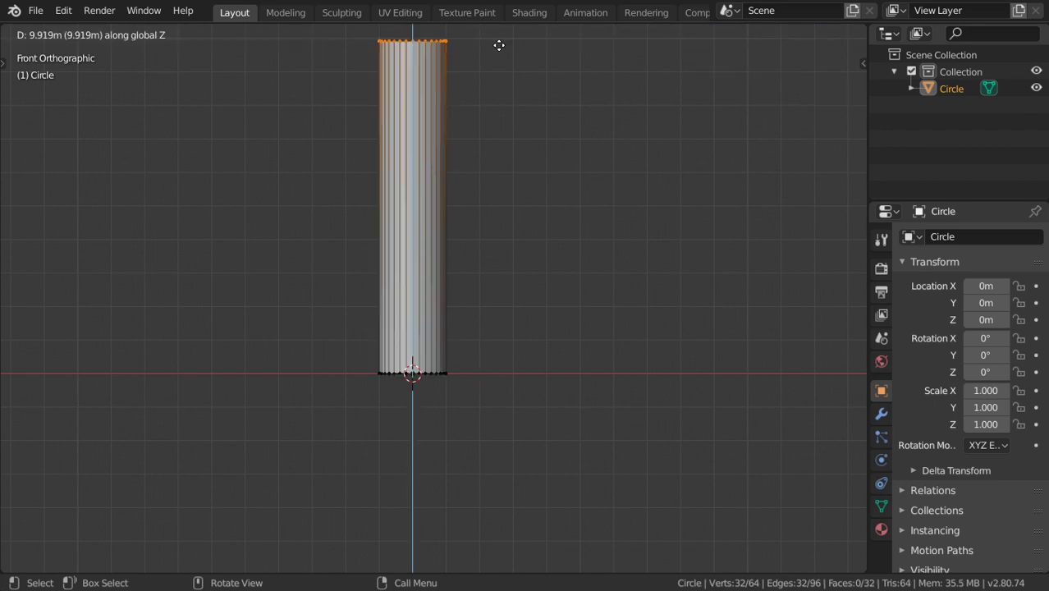
pyautogui.write('10')
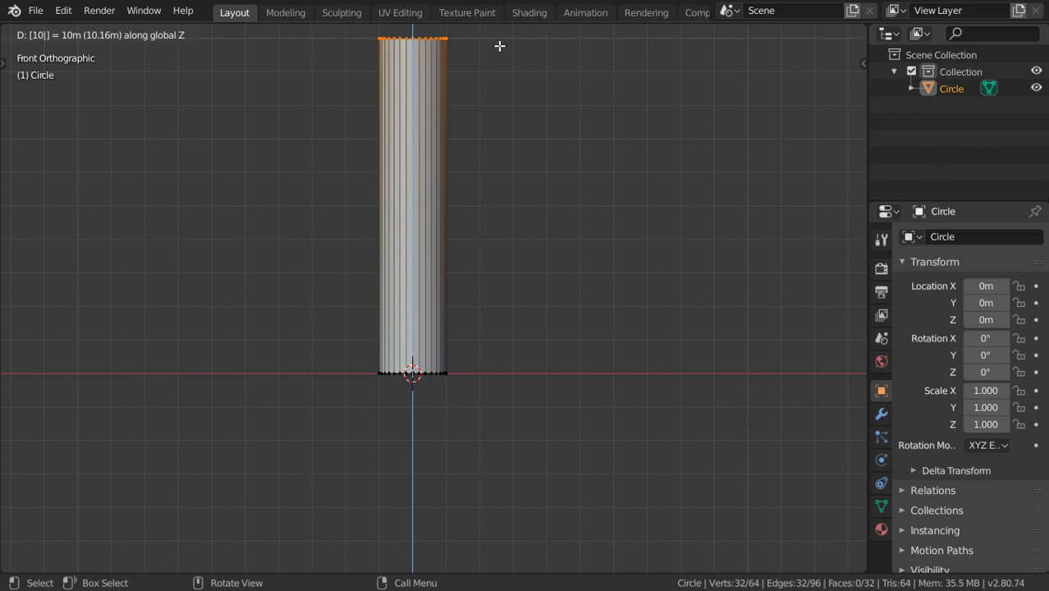
pyautogui.press('Return')
pyautogui.keyDown('shift'); pyautogui.moveTo(458, 120); pyautogui.dragTo(443, 236, button='middle'); pyautogui.keyUp('shift')
# Add a loop cut high on the tube and bevel it into two loops.
pyautogui.hotkey('ctrl', 'r')
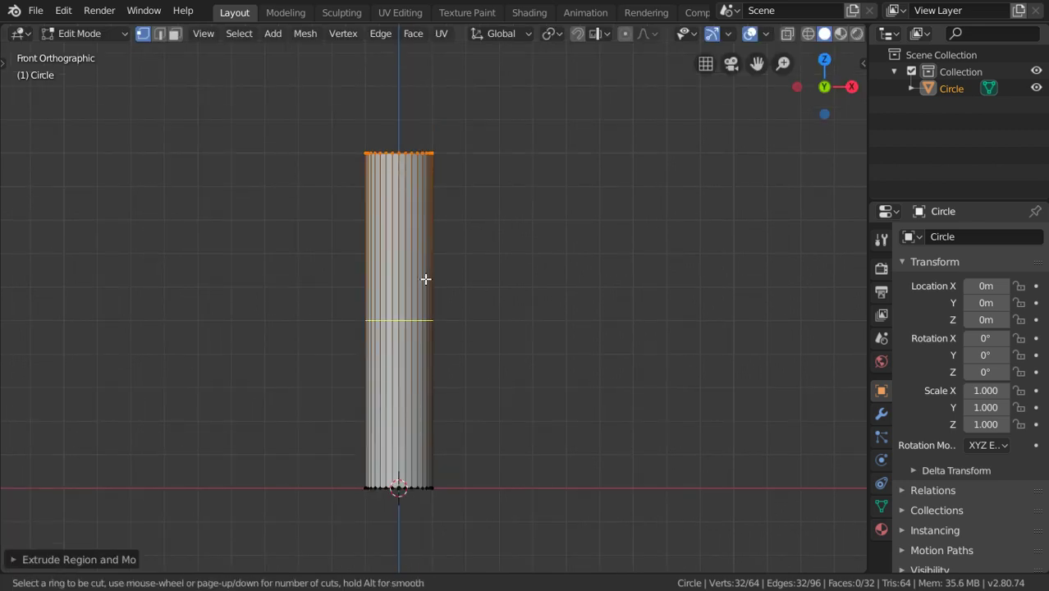
pyautogui.click(425, 279)
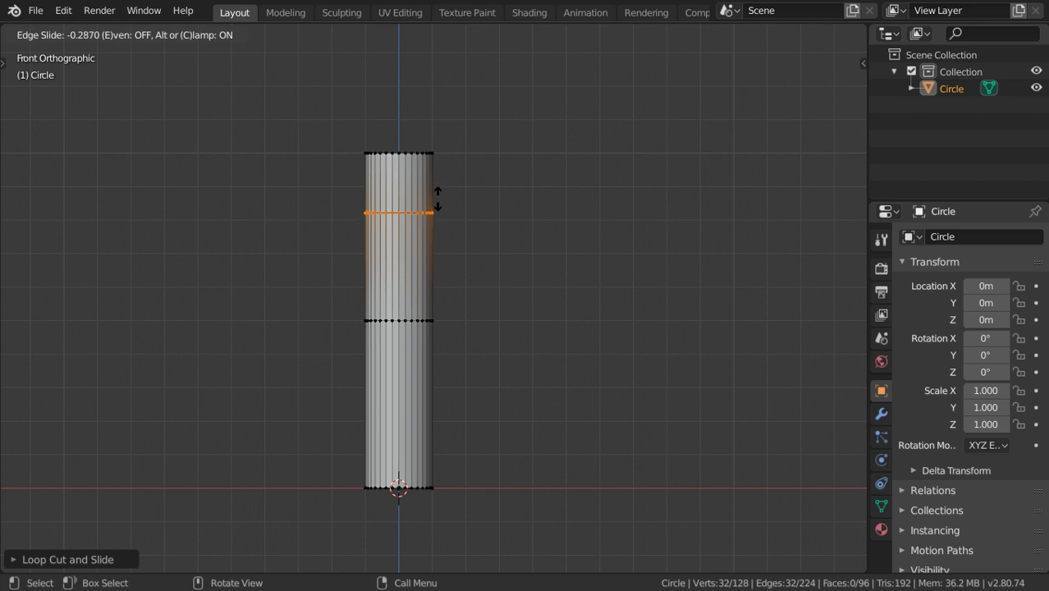
pyautogui.click(437, 197)
pyautogui.hotkey('ctrl', 'b')
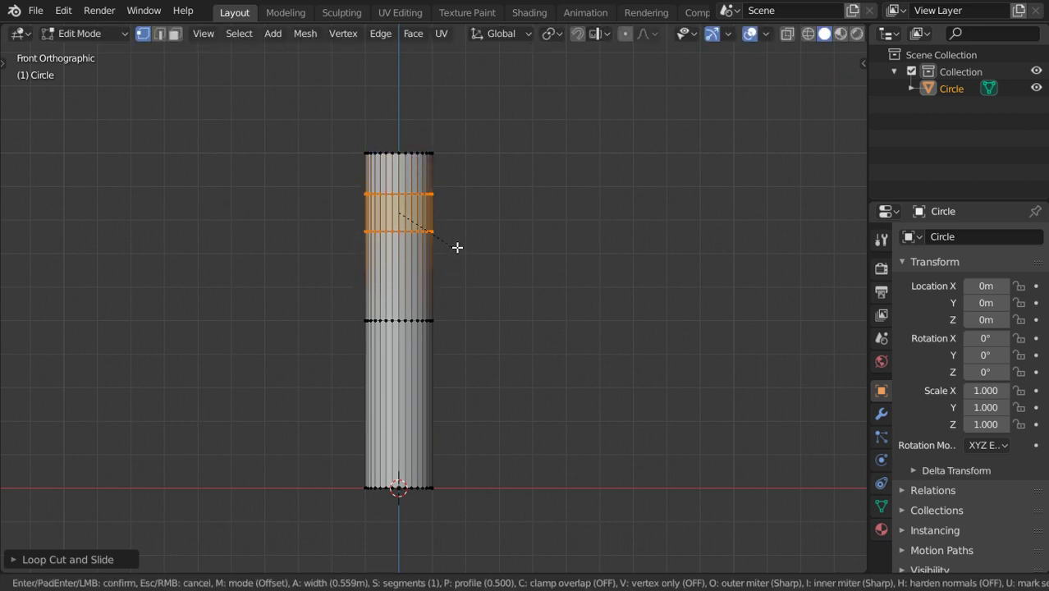
pyautogui.click(457, 244)
pyautogui.scroll(2, 486, 264)
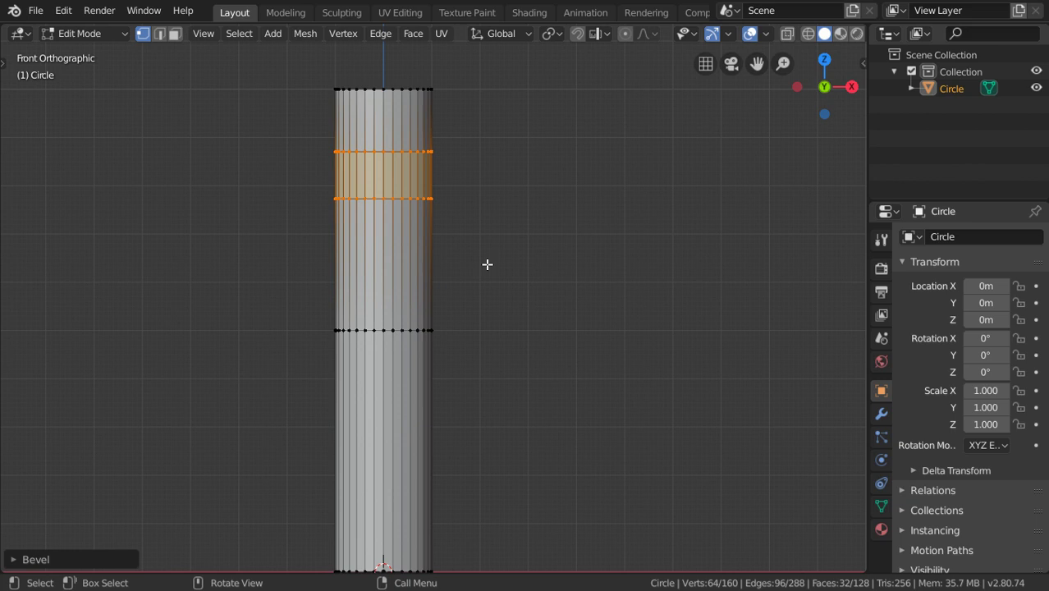
pyautogui.keyDown('shift'); pyautogui.moveTo(486, 264); pyautogui.dragTo(498, 307, button='middle'); pyautogui.keyUp('shift')
# Scale the loops with Shift+Z to flare the top and narrow the neck to half width.
pyautogui.press('s')
pyautogui.hotkey('shift', 'z')
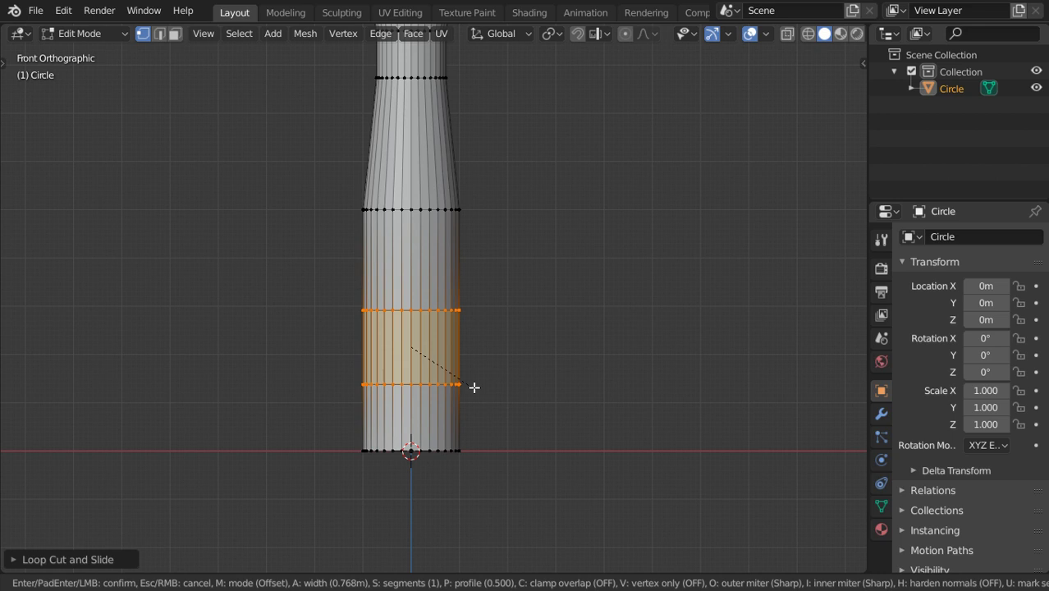
pyautogui.click(473, 387)
pyautogui.press('s')
pyautogui.hotkey('shift', 'z')
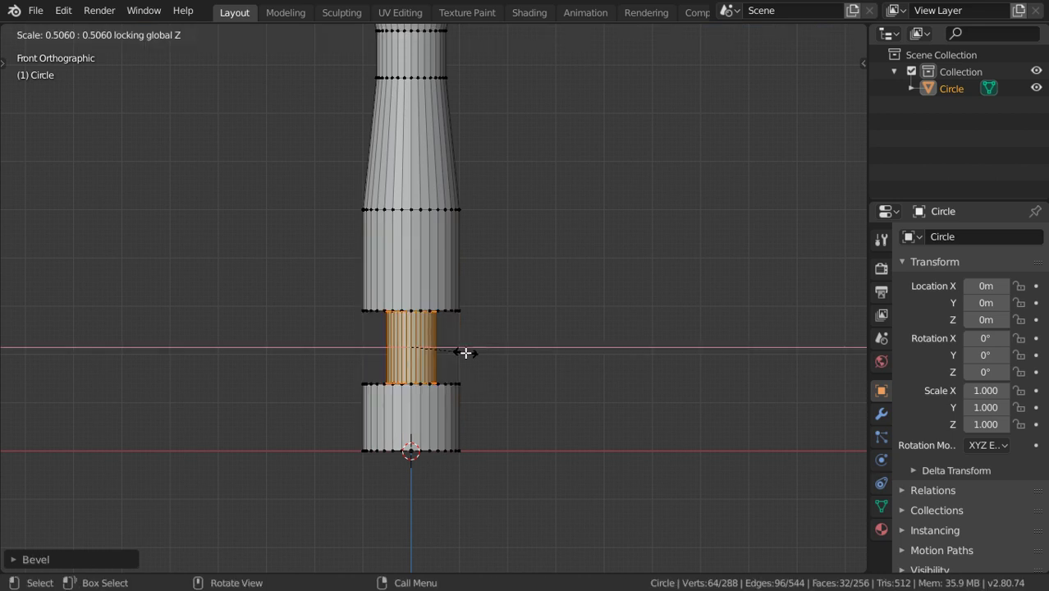
pyautogui.click(466, 352)
pyautogui.press('Tab')
pyautogui.scroll(-5, 465, 345)
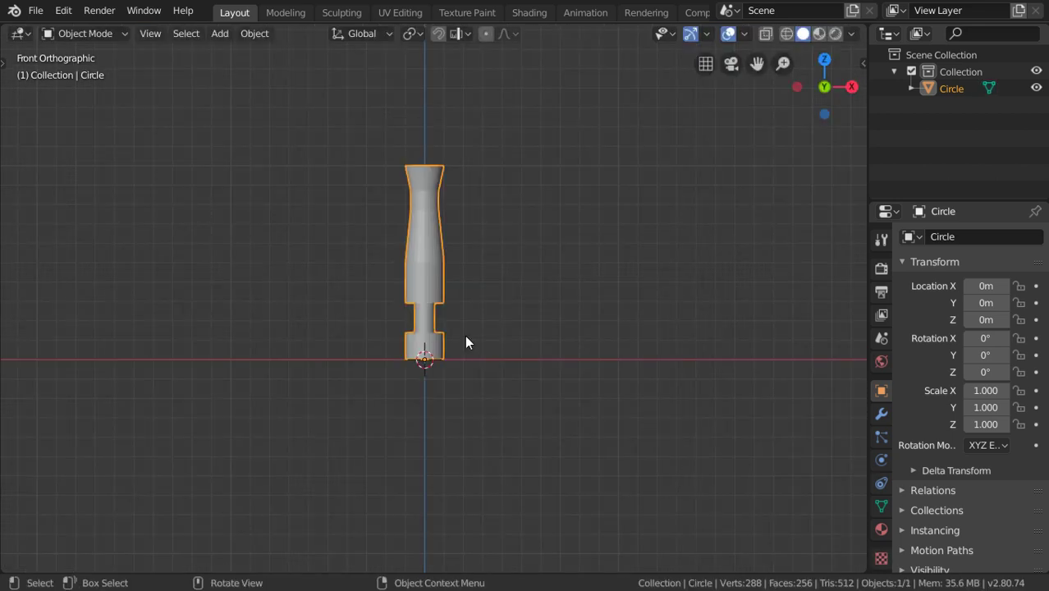
# In Edit Mode with X-ray on, box-select the column's top ring of vertices.
pyautogui.press('Tab')
pyautogui.scroll(3, 446, 166)
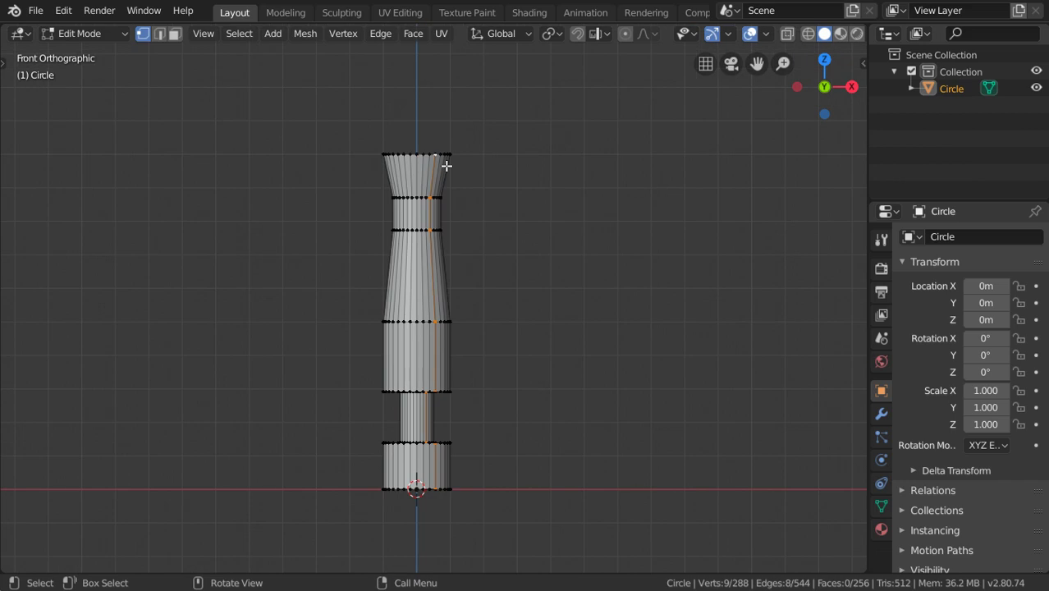
pyautogui.hotkey('alt', 'z')
pyautogui.hotkey('alt', 'a')
pyautogui.keyDown('shift'); pyautogui.moveTo(446, 166); pyautogui.dragTo(454, 232, button='middle'); pyautogui.keyUp('shift')
pyautogui.moveTo(546, 191); pyautogui.dragTo(356, 239)
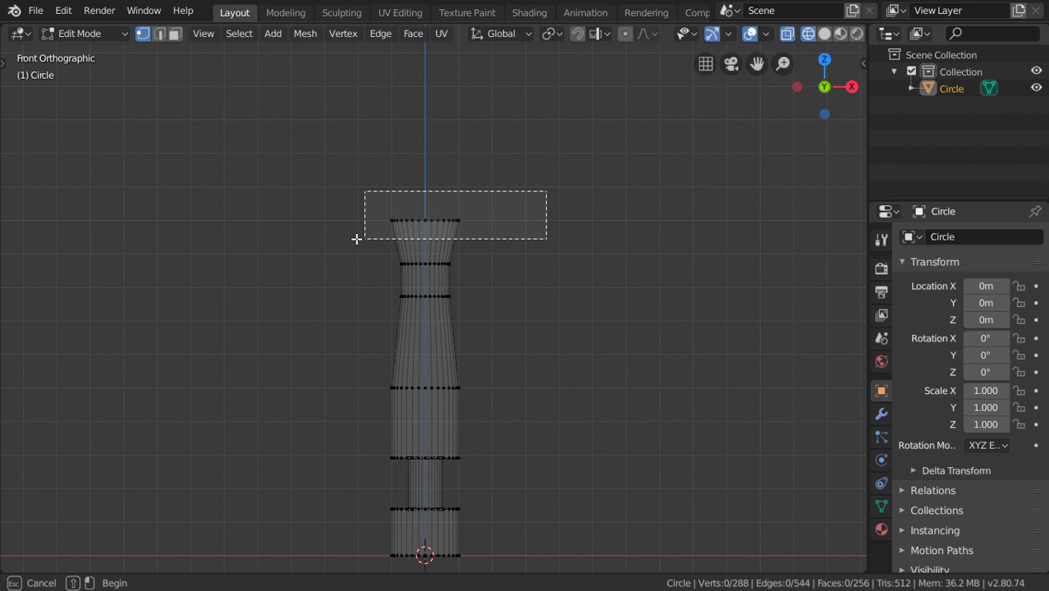
# Extrude the top ring upward and scale it to 0.1 to form a pointed tip.
pyautogui.press('e')
pyautogui.press('z')
pyautogui.click(361, 136)
pyautogui.write('s')
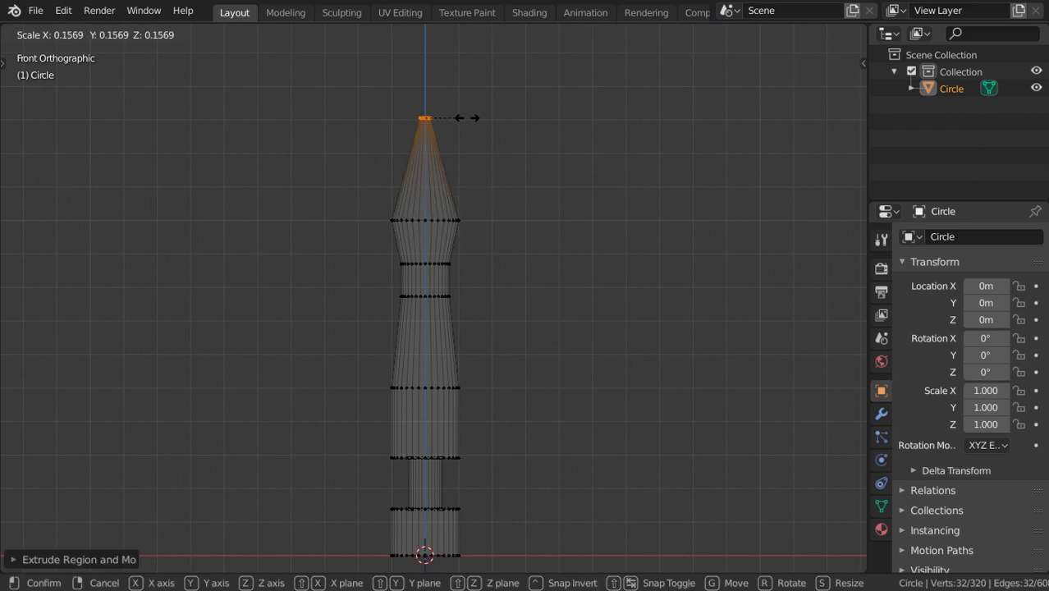
pyautogui.write('.1')
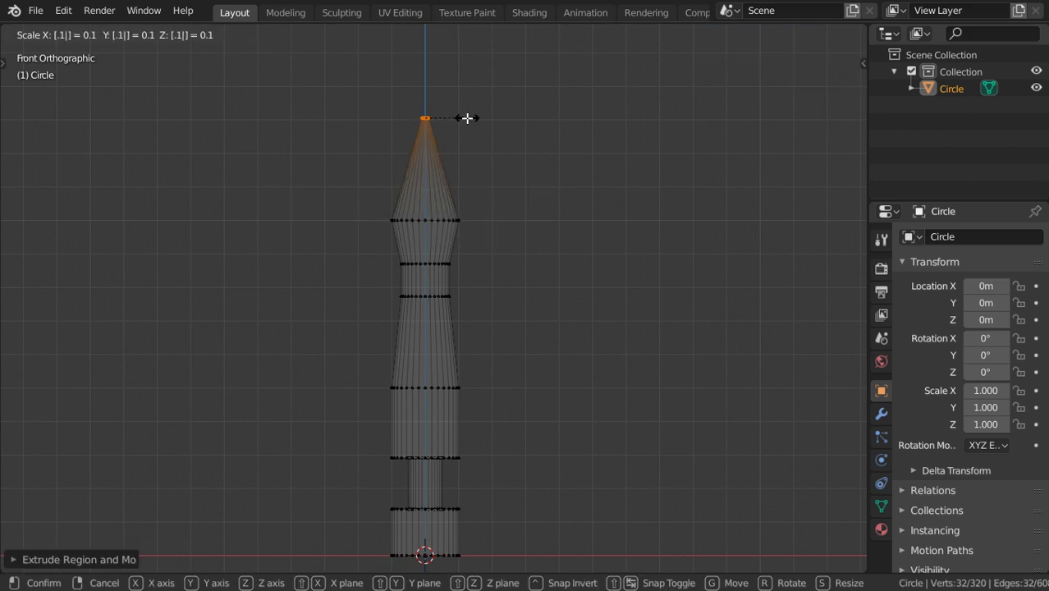
pyautogui.press('Return')
pyautogui.press('Tab')
pyautogui.scroll(-3, 541, 314)
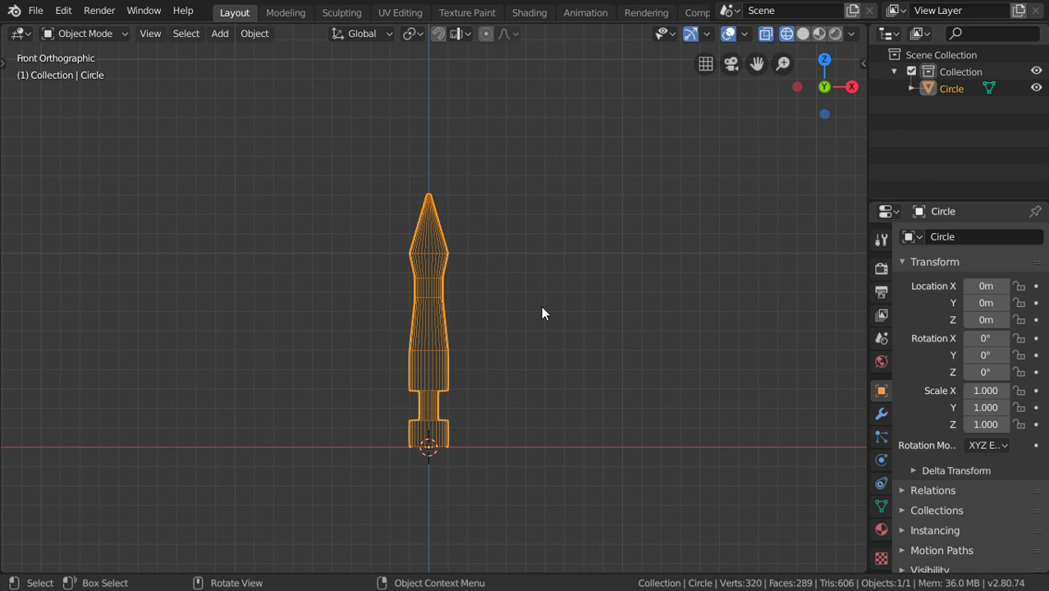
pyautogui.scroll(4, 445, 425)
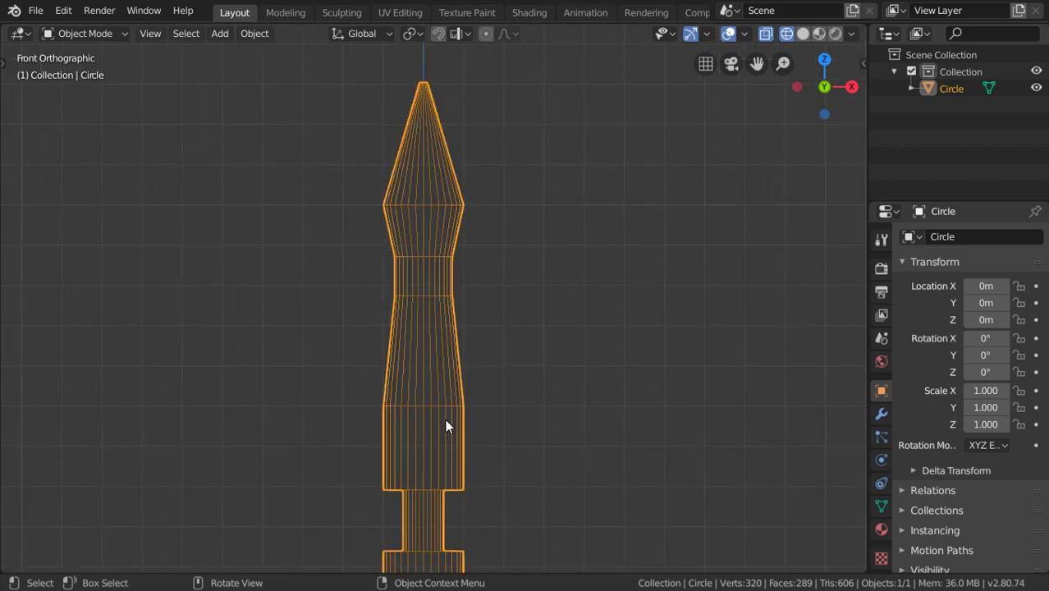
pyautogui.scroll(-1, 445, 427)
pyautogui.keyDown('shift'); pyautogui.moveTo(444, 427); pyautogui.dragTo(486, 364, button='middle'); pyautogui.keyUp('shift')
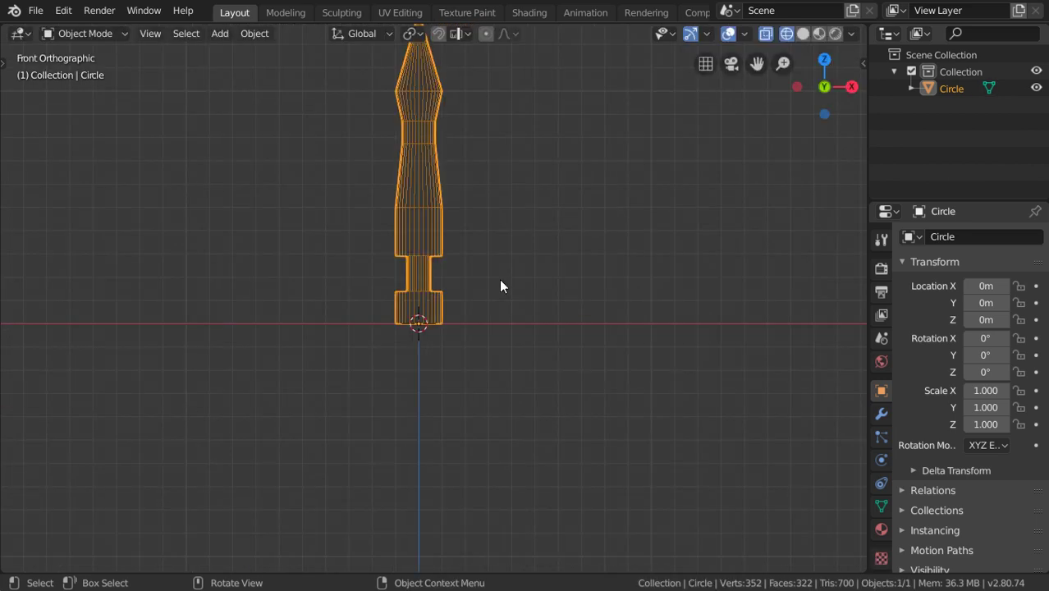
# Re-centre the solid-shaded column and add an Armature object to the scene.
pyautogui.hotkey('shift', 'z')
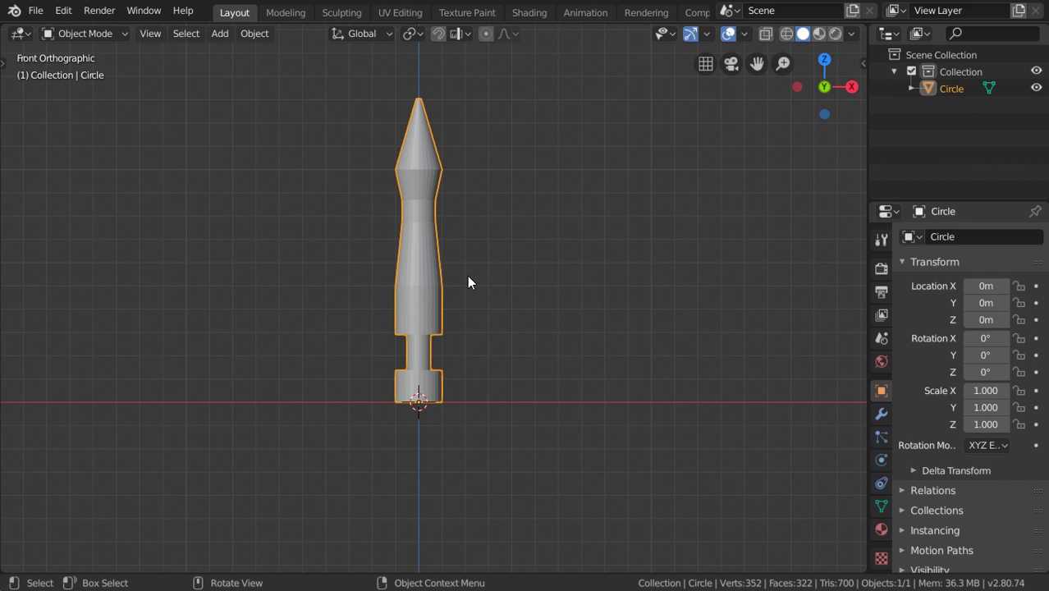
pyautogui.scroll(2, 467, 283)
pyautogui.scroll(-2, 468, 283)
pyautogui.keyDown('shift'); pyautogui.moveTo(467, 282); pyautogui.dragTo(433, 358, button='middle'); pyautogui.keyUp('shift')
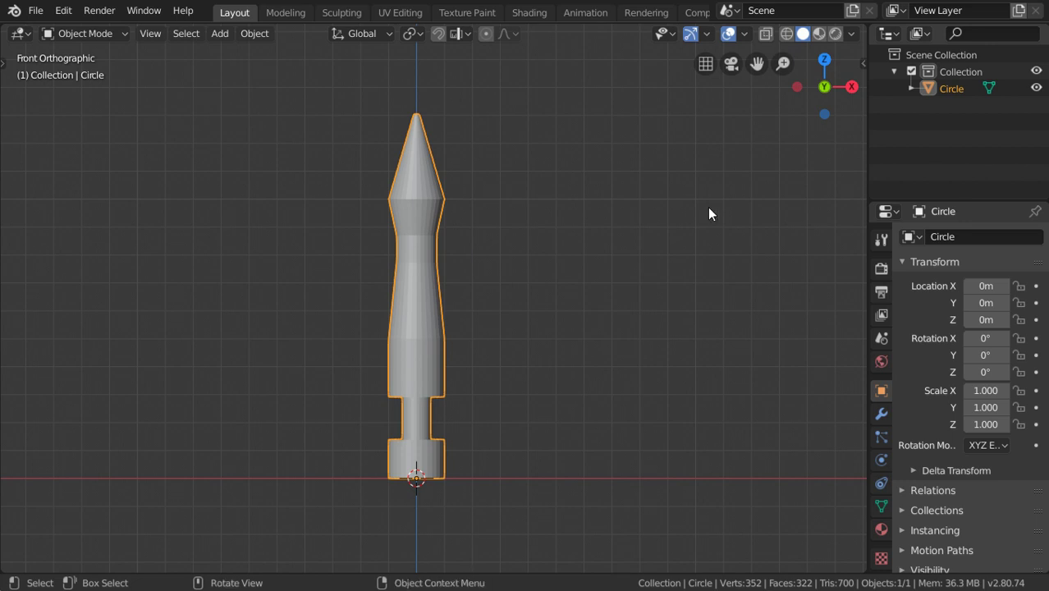
pyautogui.press('n')
pyautogui.click(855, 176)
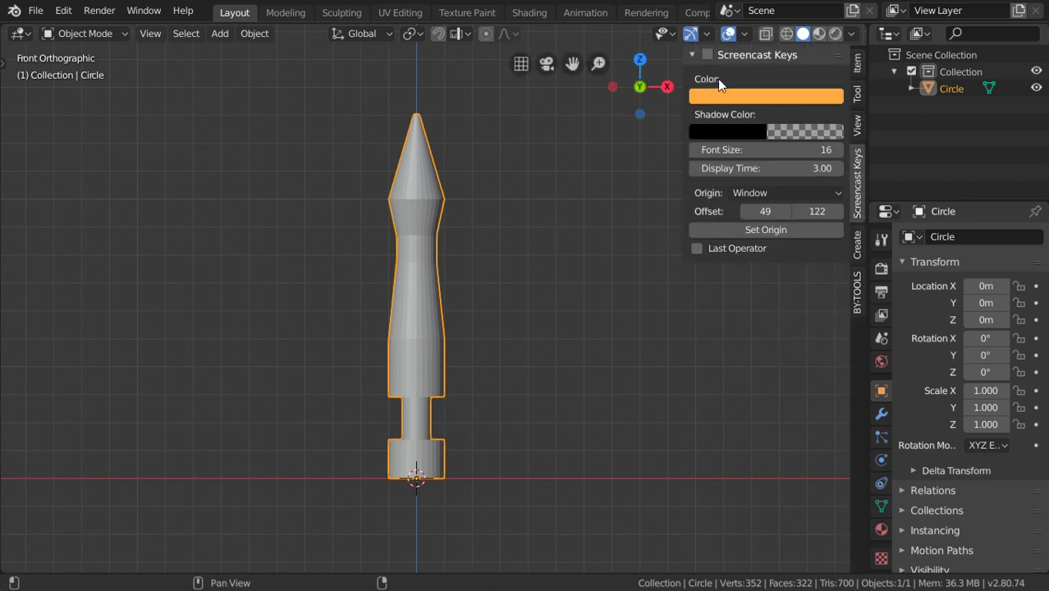
pyautogui.press('n')
pyautogui.hotkey('shift', 'a')
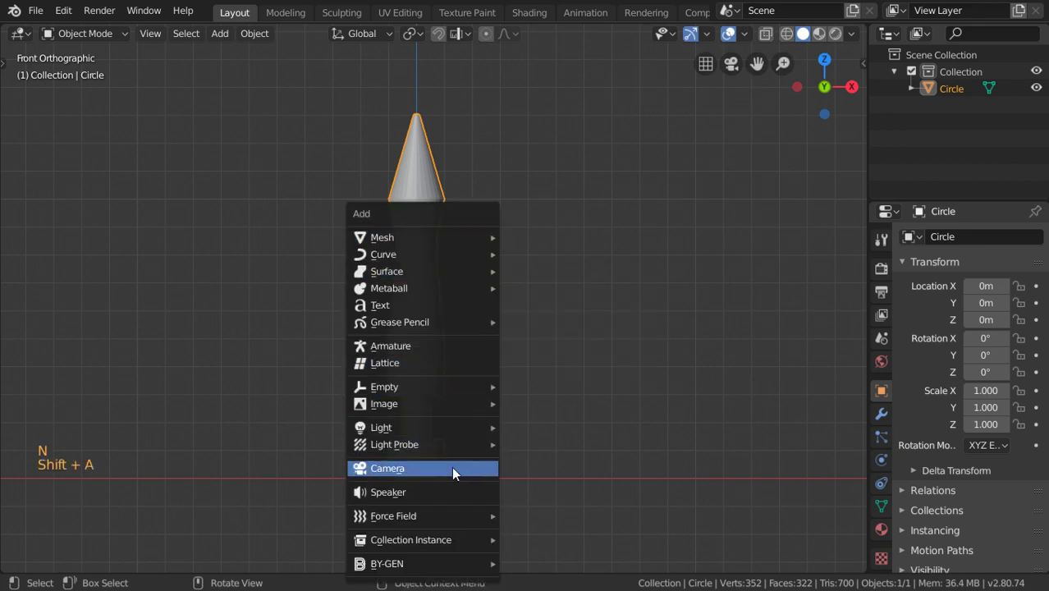
pyautogui.click(428, 345)
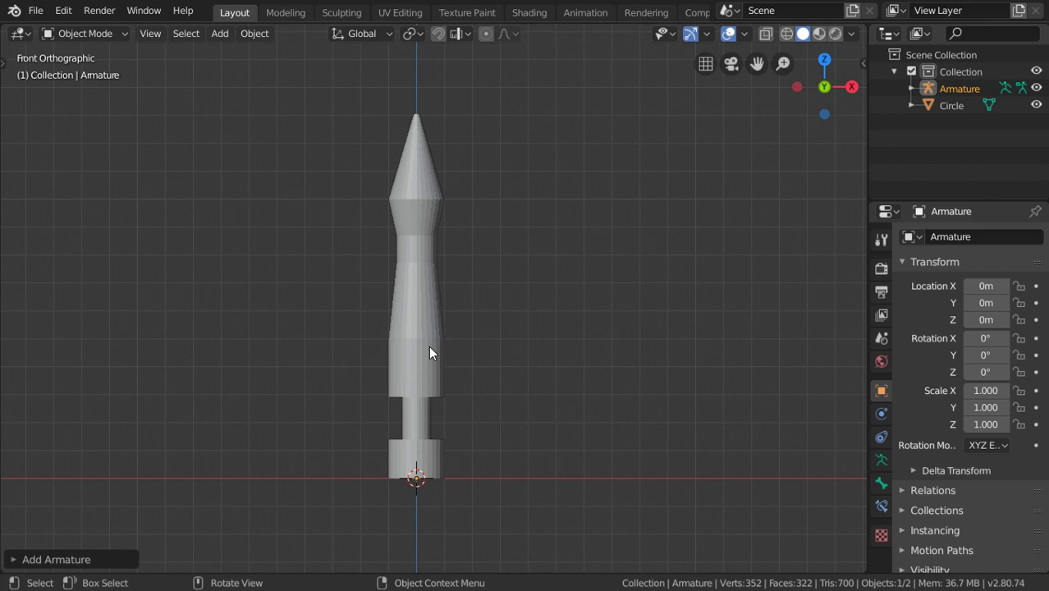
# In wireframe Edit Mode, move the armature bone's end up to the column's tip.
pyautogui.scroll(1, 421, 447)
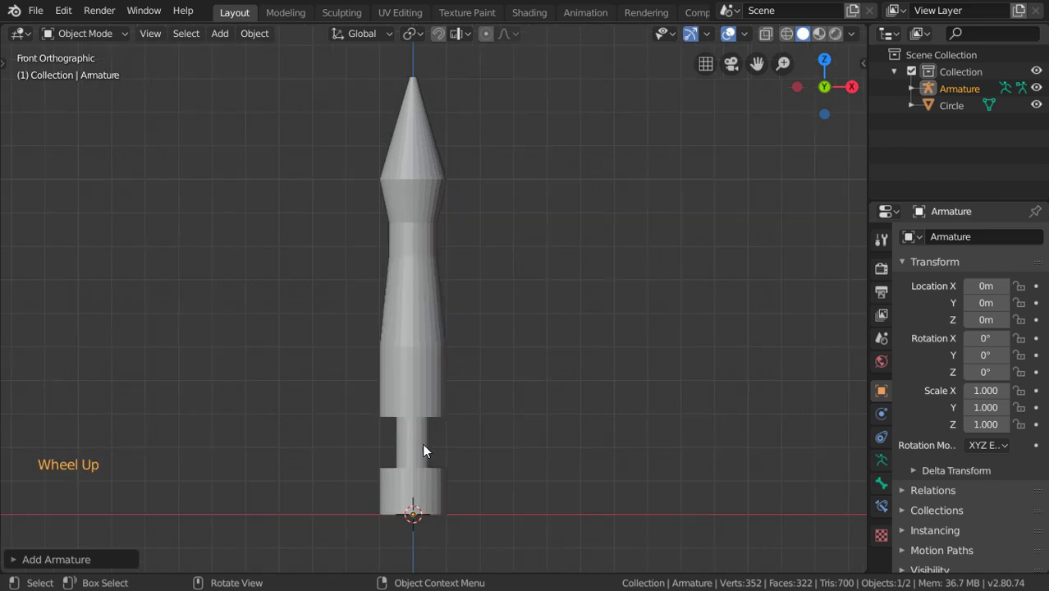
pyautogui.scroll(-3, 422, 447)
pyautogui.press('Tab')
pyautogui.scroll(3, 435, 435)
pyautogui.hotkey('shift', 'z')
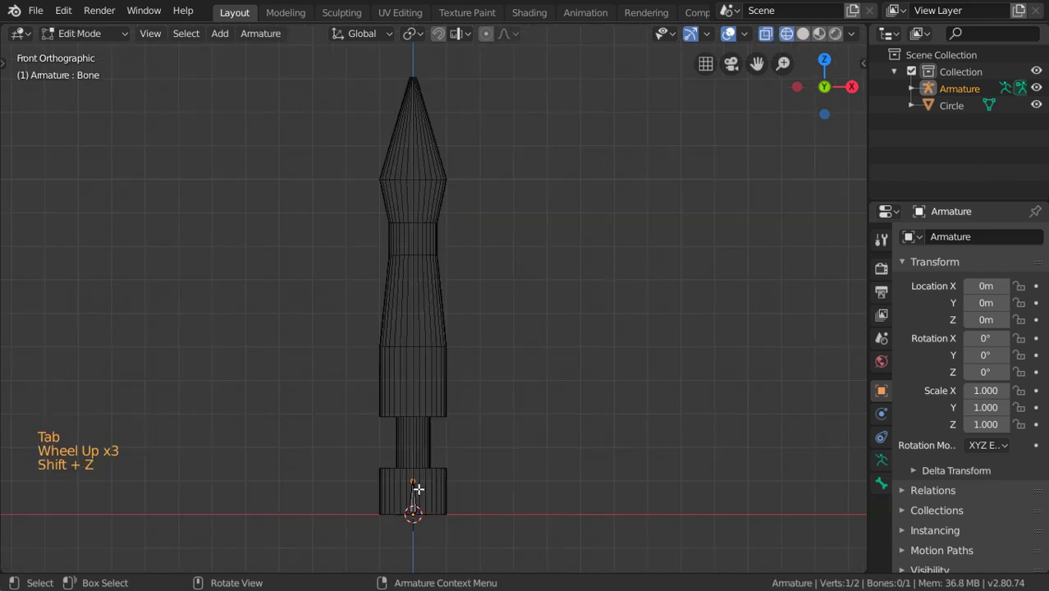
pyautogui.keyDown('shift'); pyautogui.moveTo(417, 494); pyautogui.dragTo(419, 464, button='middle'); pyautogui.keyUp('shift')
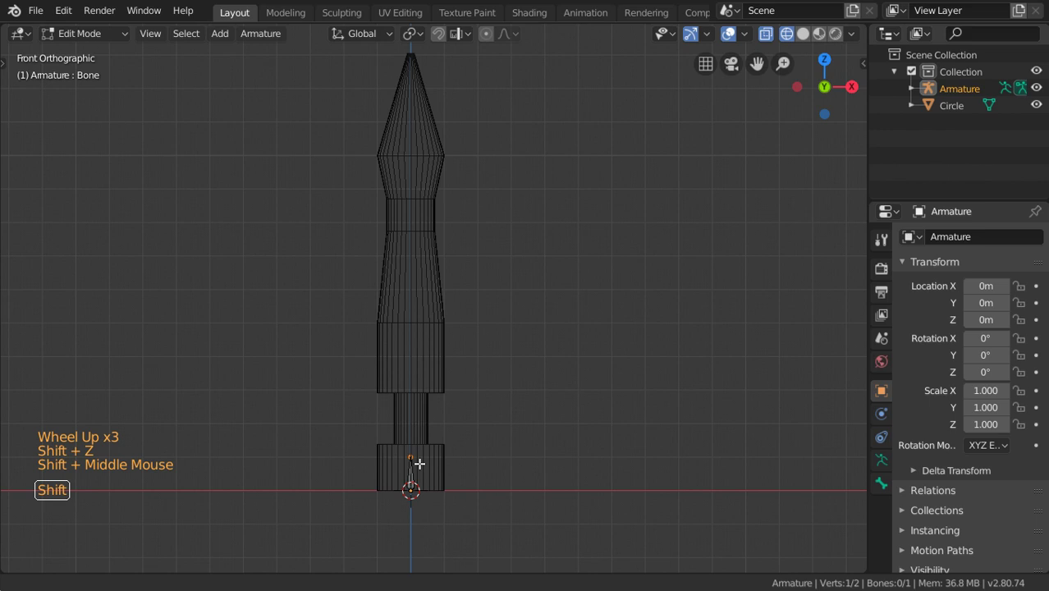
pyautogui.press('a')
pyautogui.press('g')
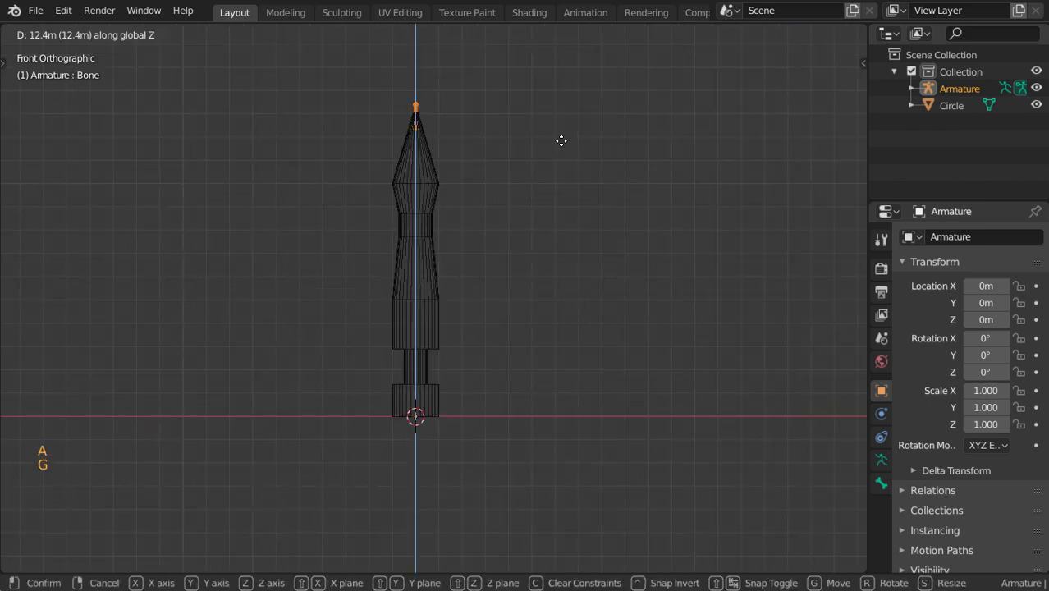
pyautogui.click(561, 140)
pyautogui.scroll(2, 561, 141)
pyautogui.keyDown('shift'); pyautogui.moveTo(561, 140); pyautogui.dragTo(501, 205, button='middle'); pyautogui.keyUp('shift')
pyautogui.scroll(3, 500, 206)
pyautogui.keyDown('shift'); pyautogui.moveTo(501, 205); pyautogui.dragTo(457, 262, button='middle'); pyautogui.keyUp('shift')
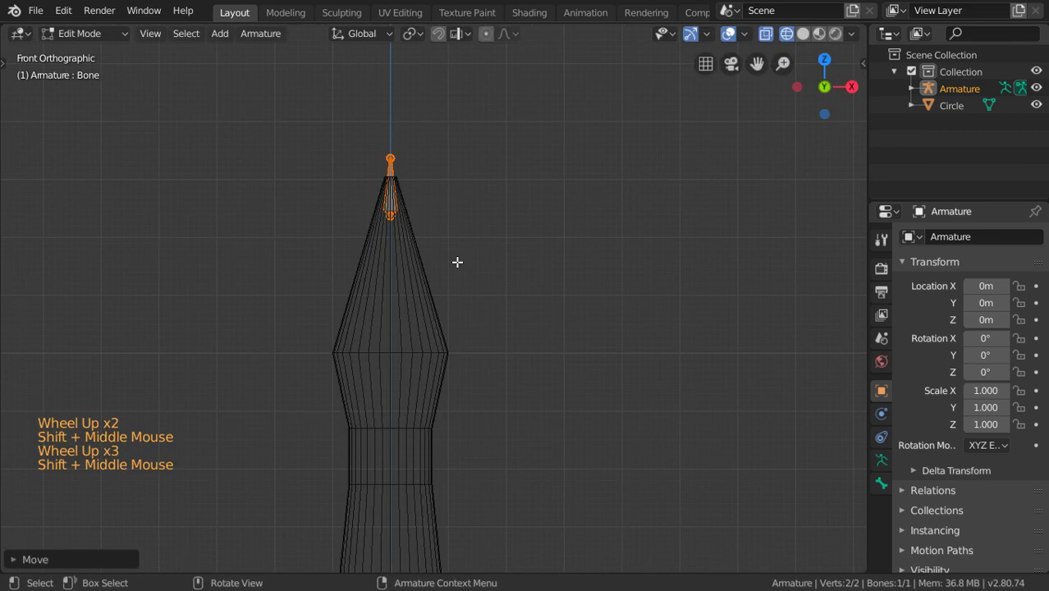
pyautogui.scroll(3, 457, 262)
# Move the bone's lower end and then the whole bone along Z to sit inside the tip.
pyautogui.press('g')
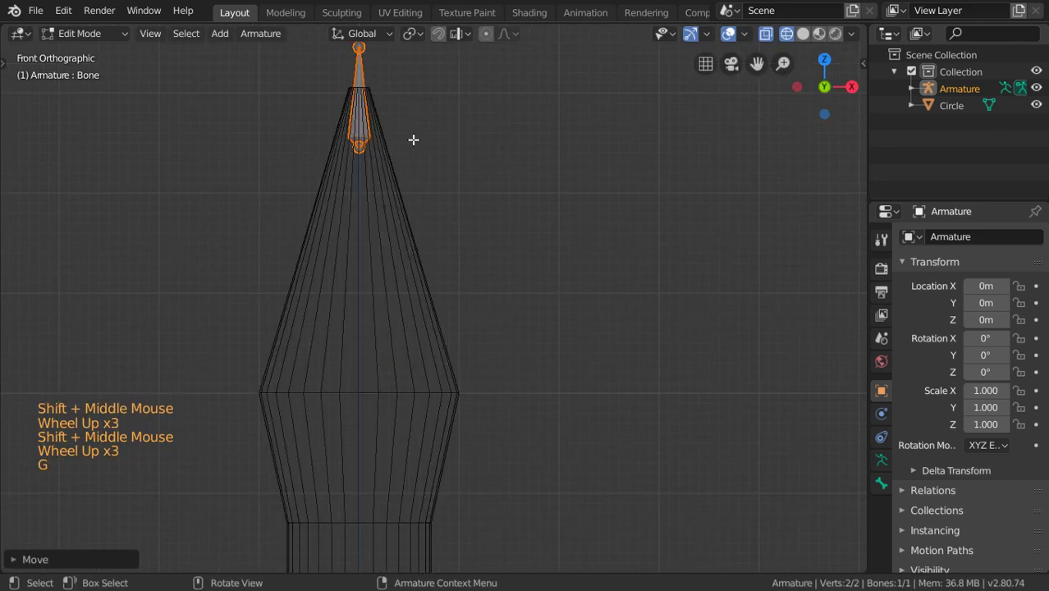
pyautogui.click(429, 148)
pyautogui.press('g')
pyautogui.press('z')
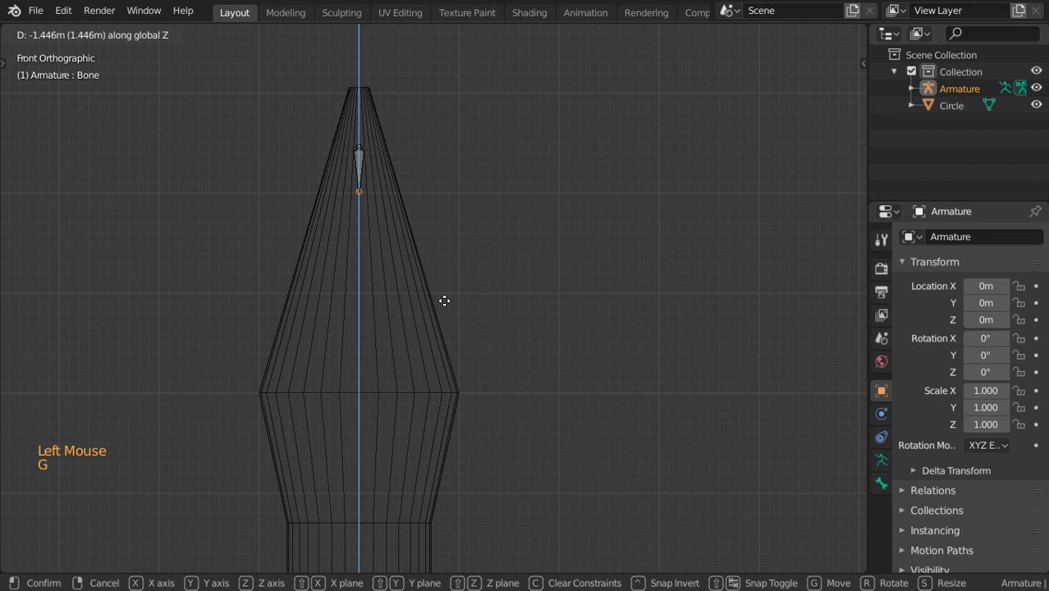
pyautogui.click(446, 361)
pyautogui.press('a')
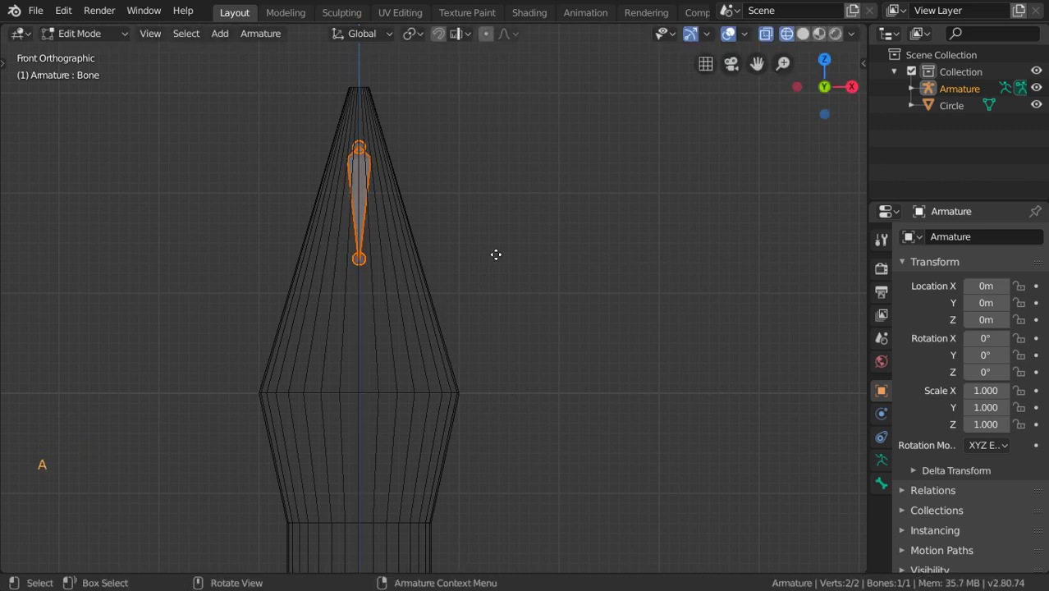
pyautogui.press('g')
pyautogui.press('z')
pyautogui.click(503, 234)
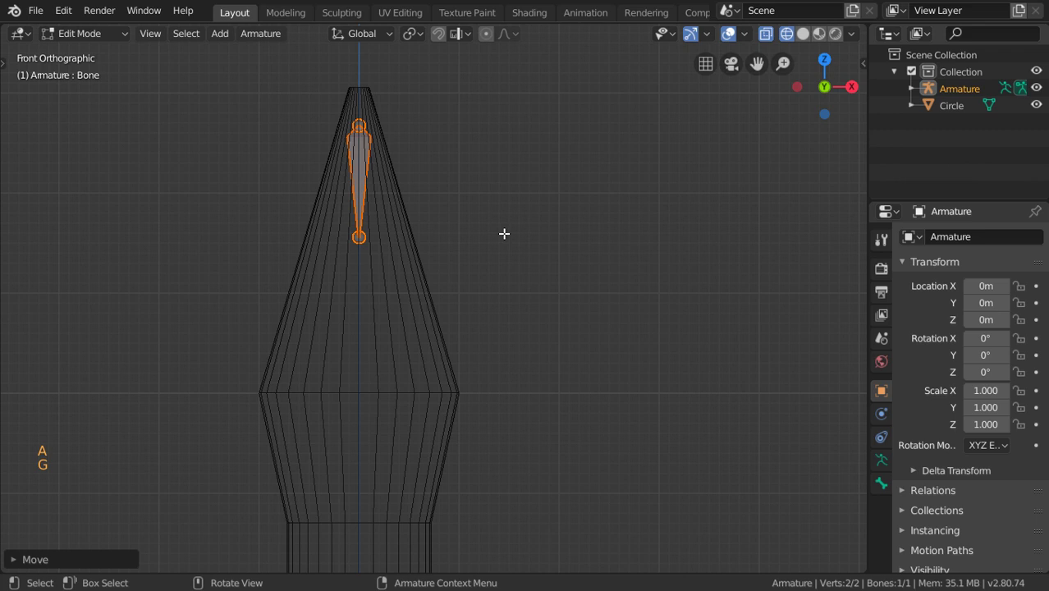
pyautogui.click(503, 234)
pyautogui.scroll(-4, 504, 234)
pyautogui.keyDown('shift'); pyautogui.moveTo(503, 233); pyautogui.dragTo(528, 271, button='middle'); pyautogui.keyUp('shift')
pyautogui.scroll(-2, 528, 271)
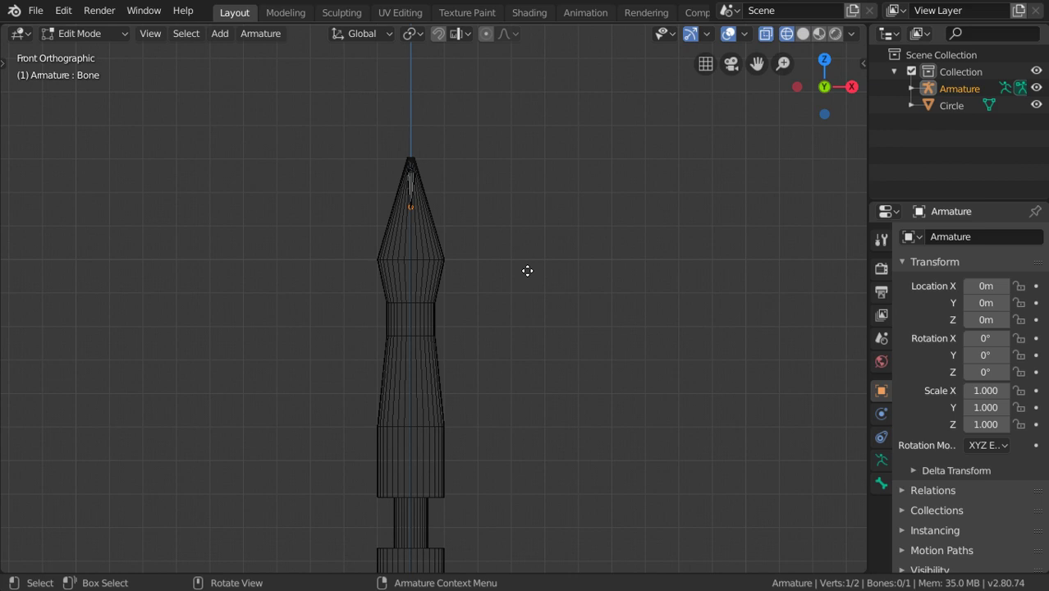
# Extrude the first new bones downward from the tip bone along the column.
pyautogui.press('e')
pyautogui.click(526, 321)
pyautogui.scroll(-3, 527, 322)
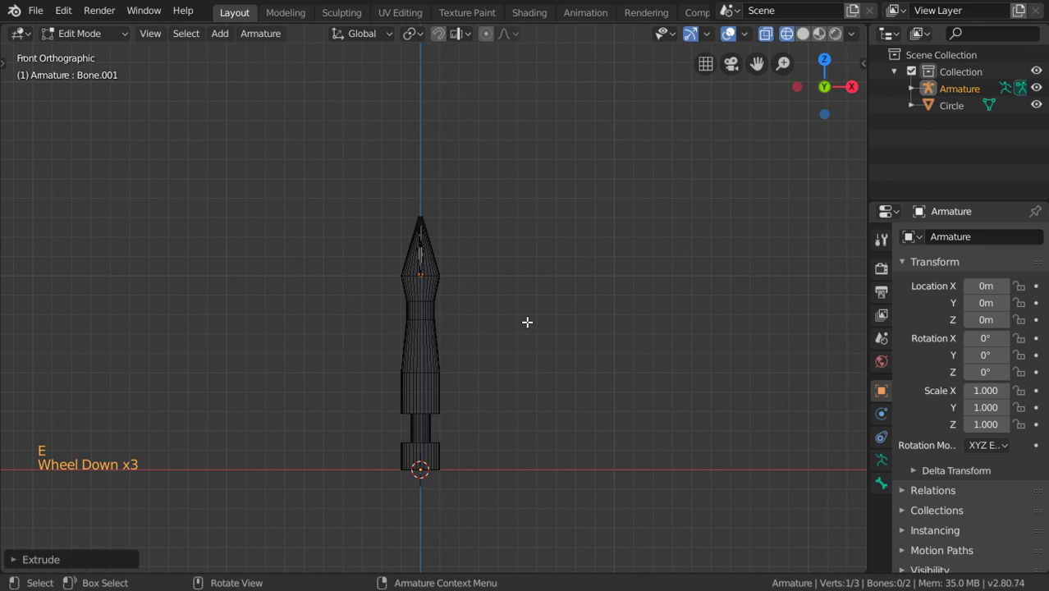
pyautogui.scroll(3, 526, 322)
pyautogui.press('e')
pyautogui.press('e')
pyautogui.press('e')
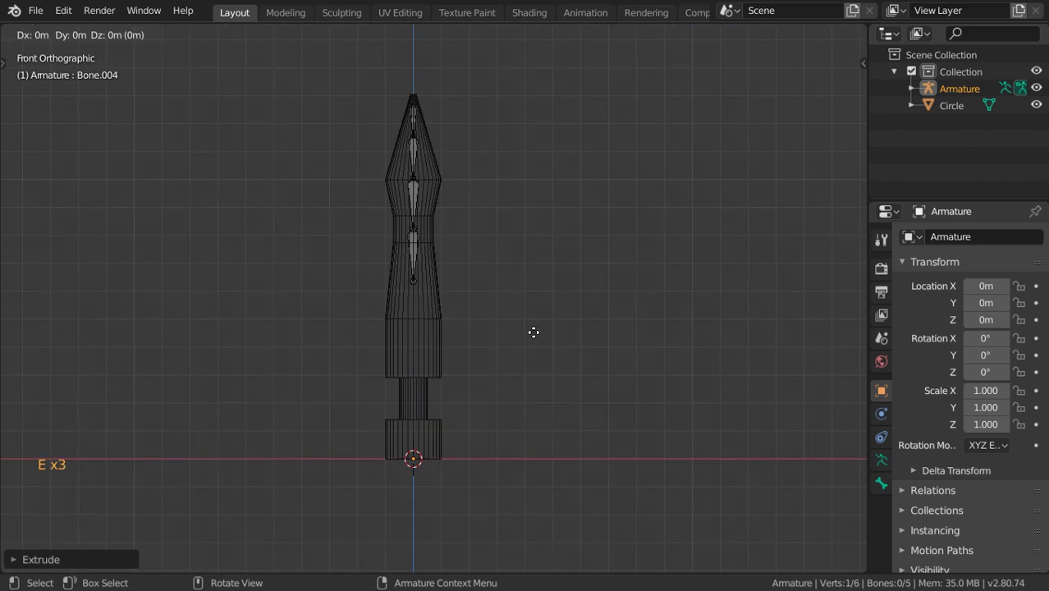
pyautogui.click(487, 344)
pyautogui.scroll(3, 484, 344)
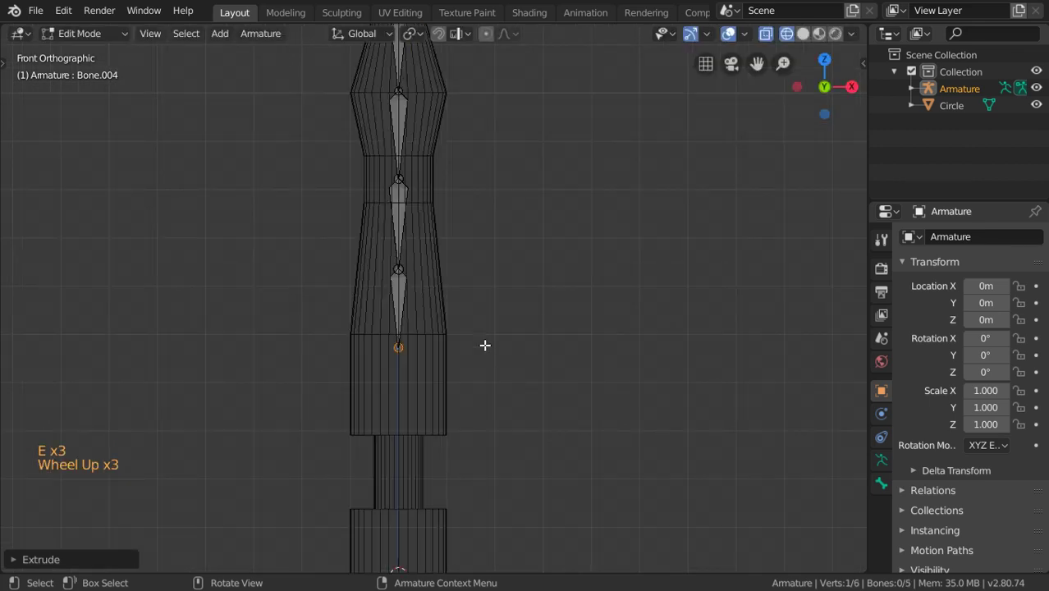
pyautogui.keyDown('shift'); pyautogui.moveTo(484, 345); pyautogui.dragTo(459, 280, button='middle'); pyautogui.keyUp('shift')
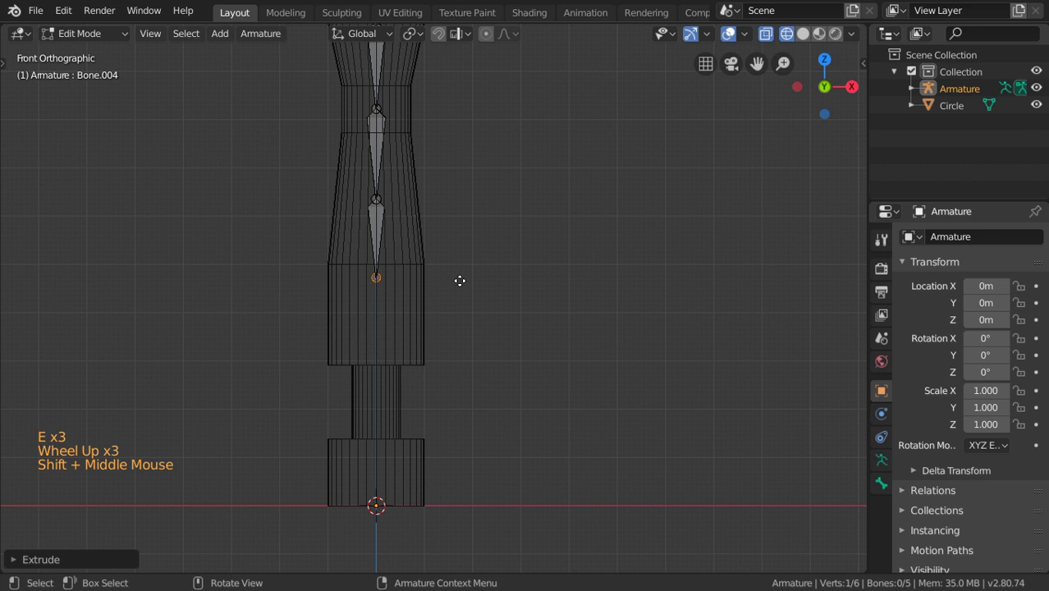
# Extrude the remaining bones down to the column's base and return to Object Mode.
pyautogui.press('e')
pyautogui.click(460, 359)
pyautogui.press('e')
pyautogui.click(459, 422)
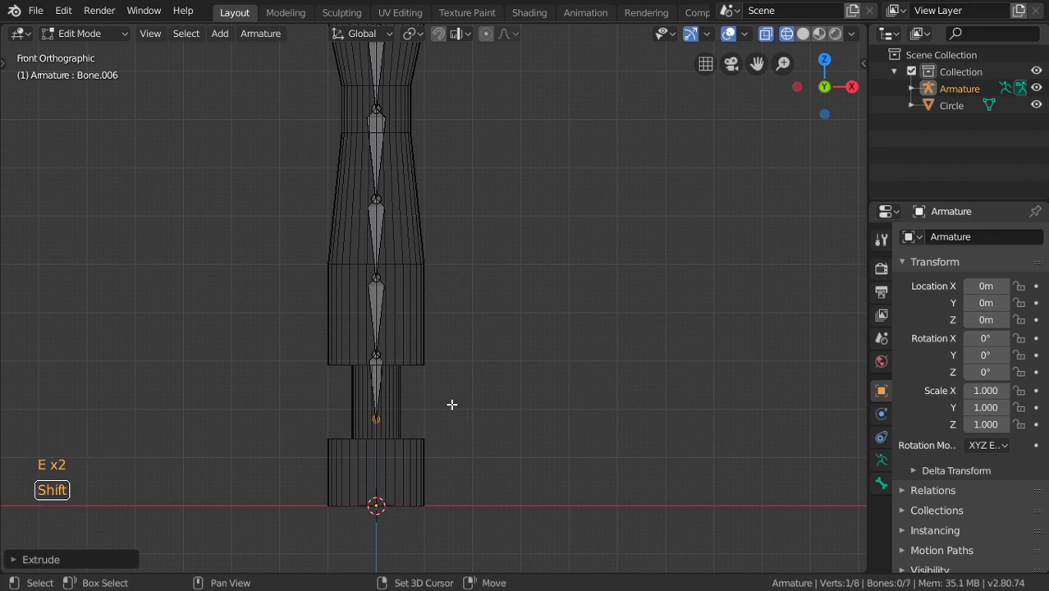
pyautogui.keyDown('shift'); pyautogui.moveTo(452, 403); pyautogui.dragTo(439, 378, button='middle'); pyautogui.keyUp('shift')
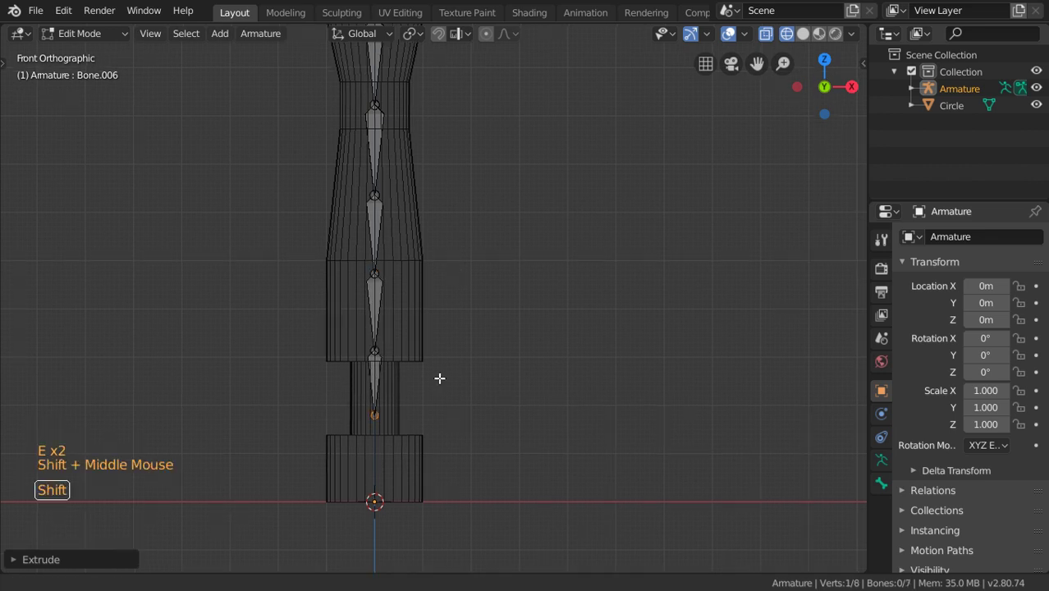
pyautogui.press('e')
pyautogui.click(431, 335)
pyautogui.scroll(-3, 432, 335)
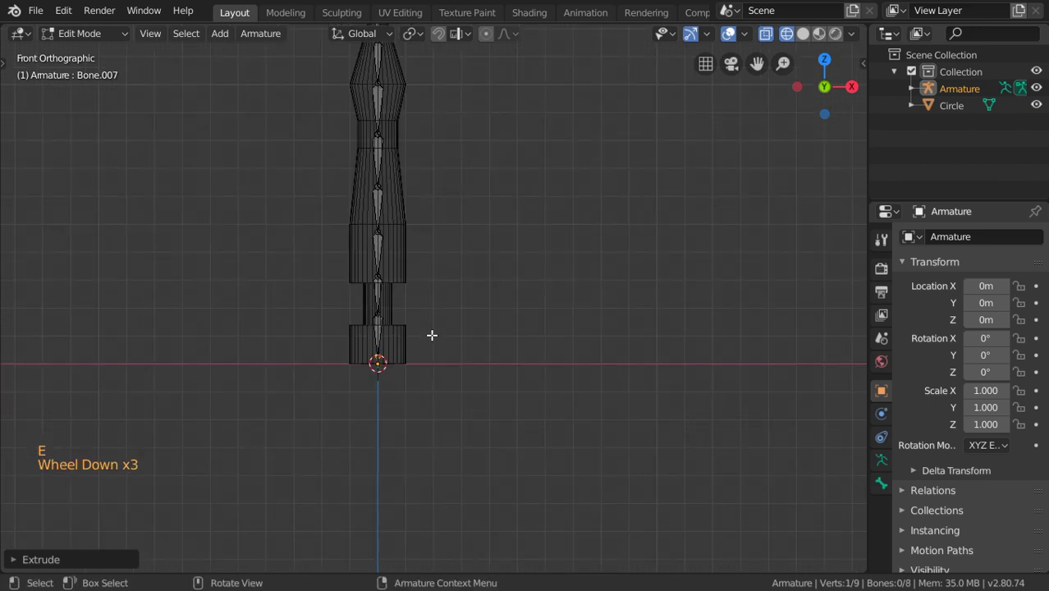
pyautogui.scroll(2, 424, 313)
pyautogui.press('Tab')
pyautogui.scroll(-3, 424, 312)
pyautogui.scroll(3, 425, 313)
pyautogui.moveTo(431, 335)
pyautogui.keyDown('shift'); pyautogui.mouseDown(button='middle')
pyautogui.moveTo(424, 312)
pyautogui.moveTo(441, 330)
pyautogui.mouseUp(button='middle'); pyautogui.keyUp('shift')
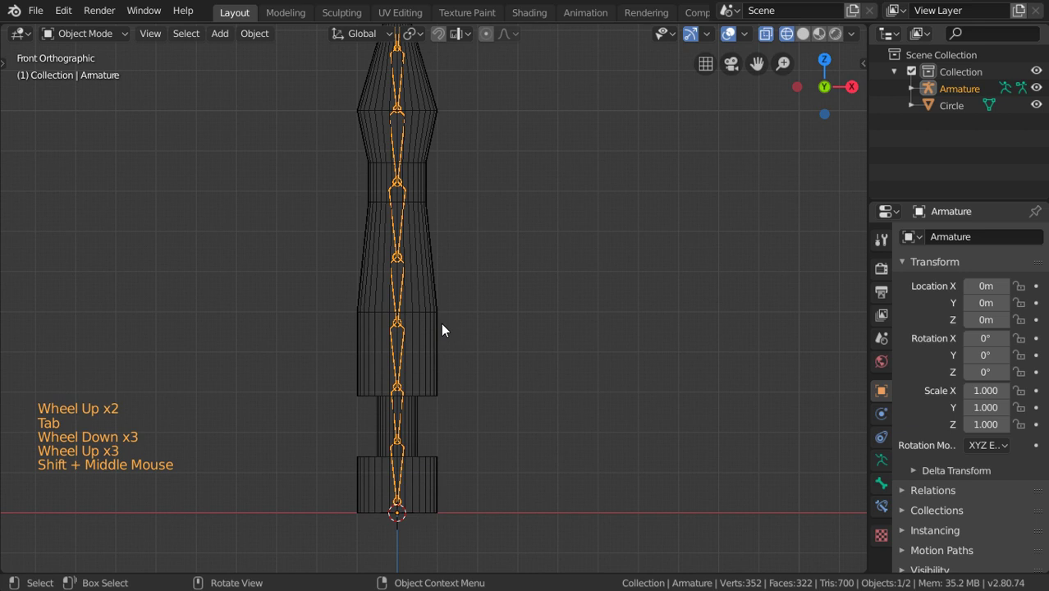
# Parent the Circle mesh to the Armature using Ctrl+P With Automatic Weights.
pyautogui.click(393, 338)
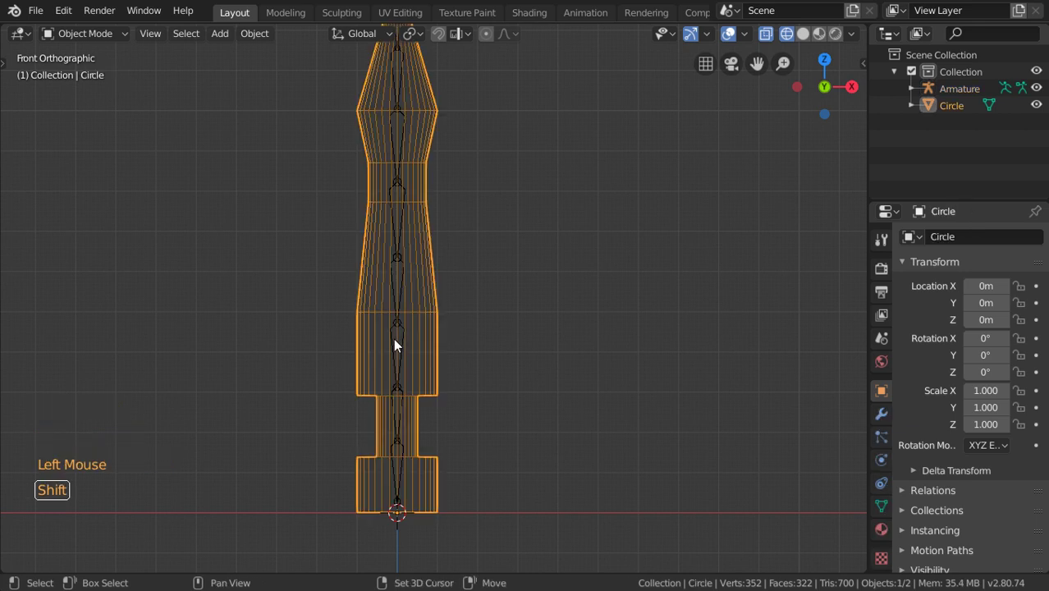
pyautogui.keyDown('shift'); pyautogui.click(391, 326); pyautogui.keyUp('shift')
pyautogui.keyDown('shift'); pyautogui.click(400, 342); pyautogui.keyUp('shift')
pyautogui.keyDown('shift'); pyautogui.click(410, 359); pyautogui.keyUp('shift')
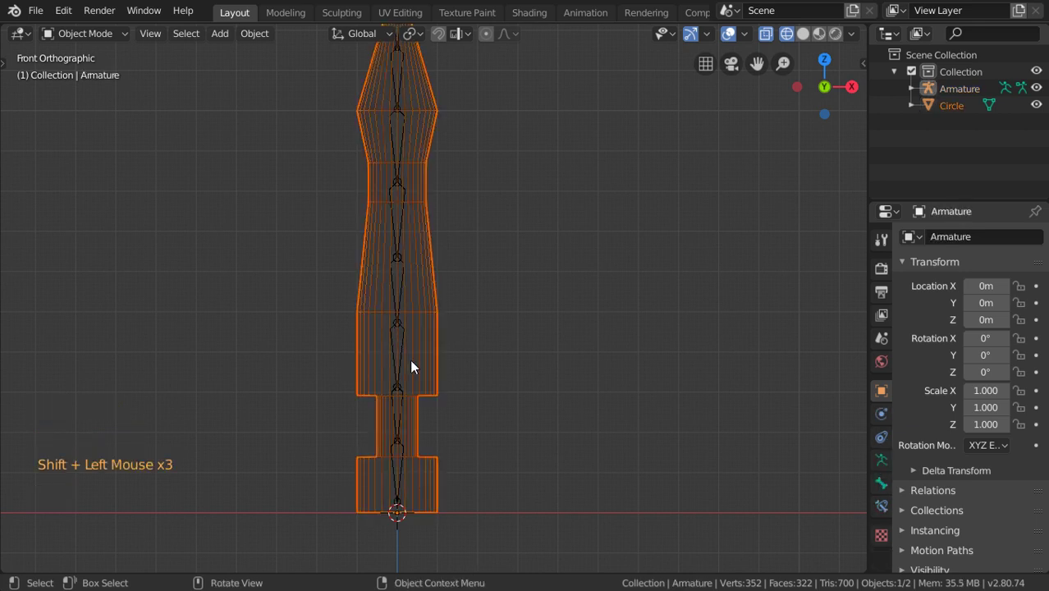
pyautogui.hotkey('alt', 'a')
pyautogui.click(392, 333)
pyautogui.keyDown('shift'); pyautogui.click(392, 332); pyautogui.keyUp('shift')
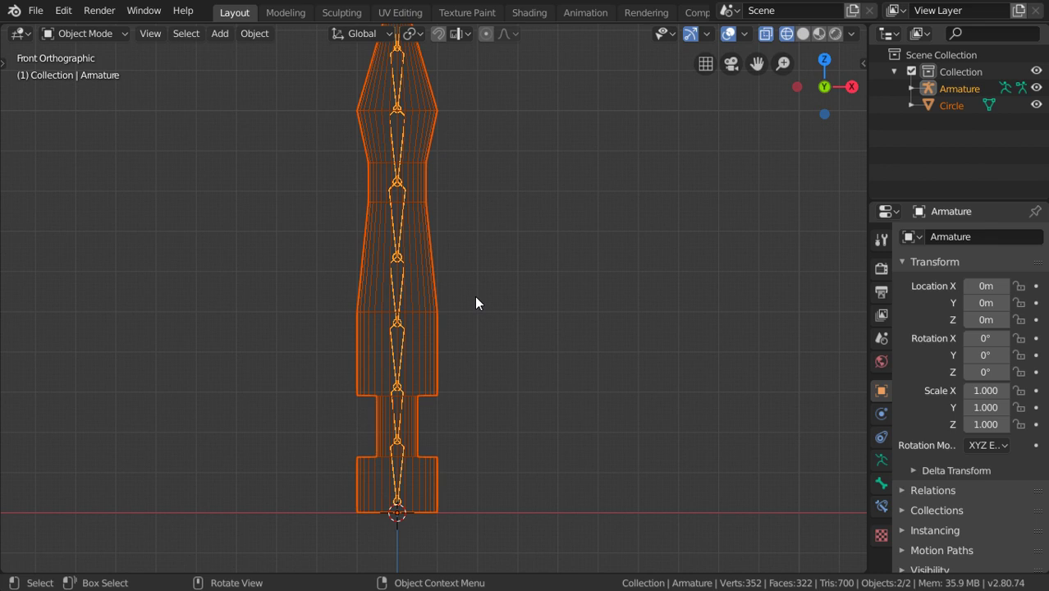
pyautogui.hotkey('ctrl', 'p')
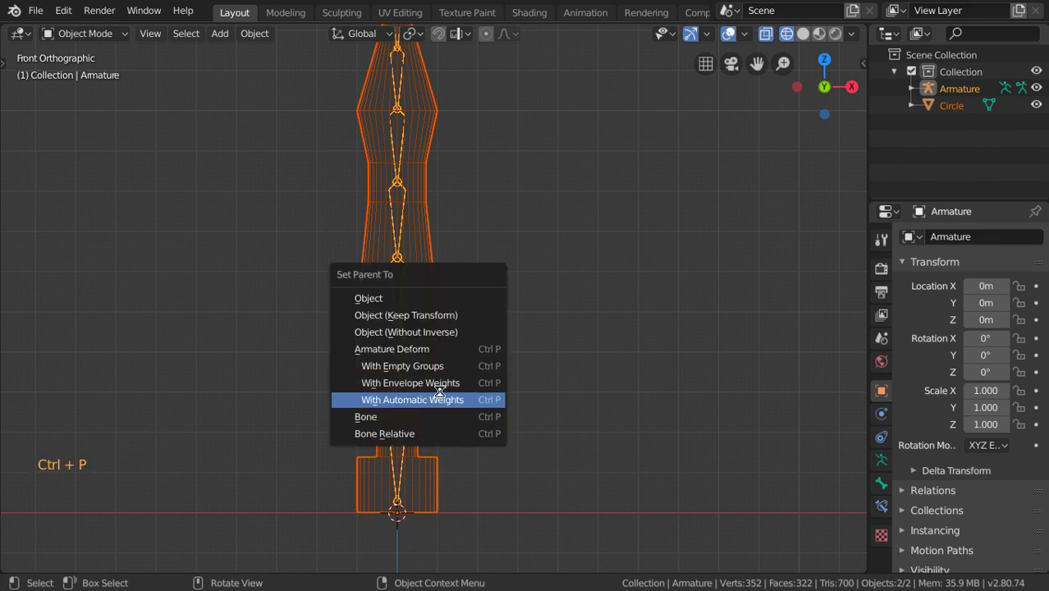
pyautogui.click(435, 367)
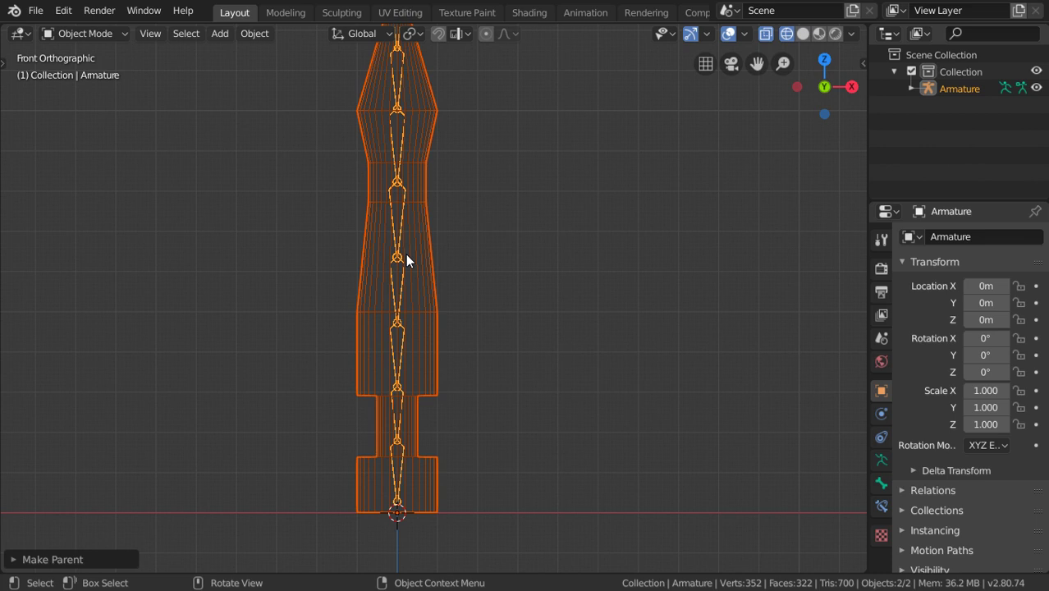
# Save the file as Lesson17.blend and leave only the armature selected.
pyautogui.hotkey('ctrl', 's')
pyautogui.click(398, 211)
pyautogui.click(408, 227)
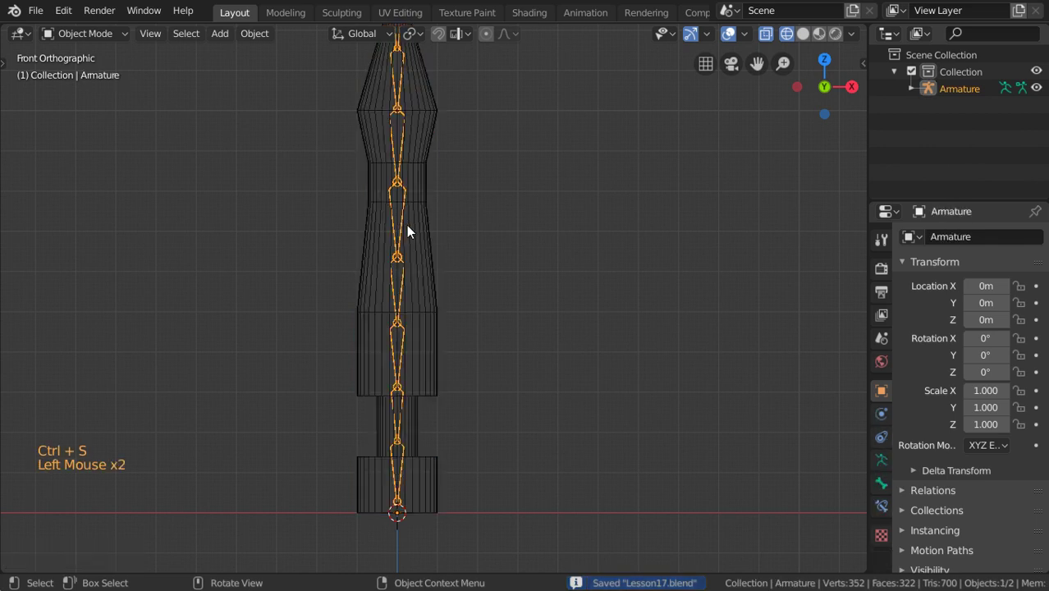
# In armature Edit Mode, set Bone.001's Bendy Bones segments to 2 in Bone properties.
pyautogui.click(99, 40)
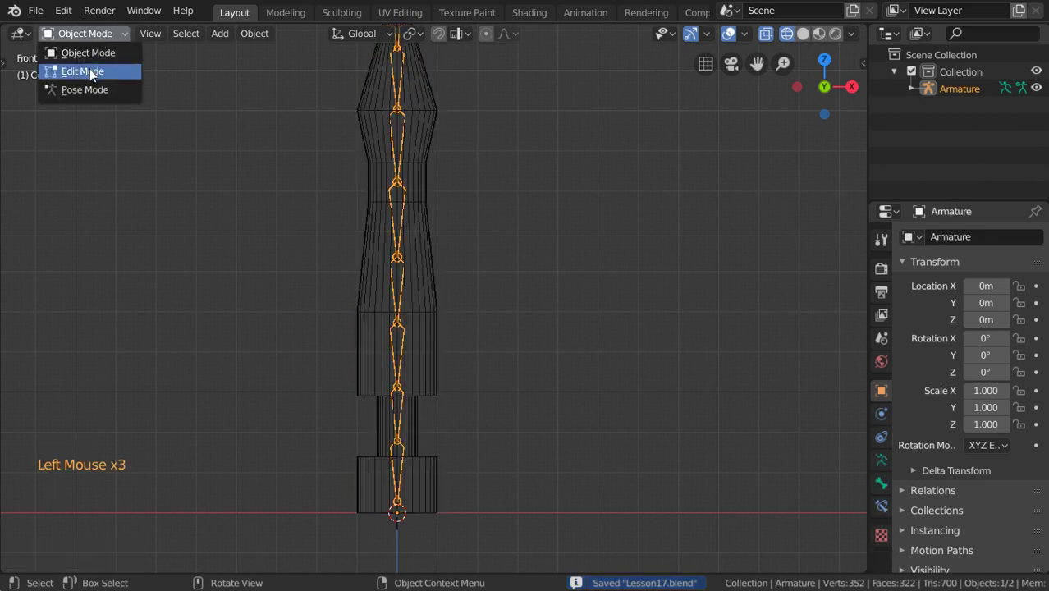
pyautogui.click(91, 75)
pyautogui.keyDown('shift'); pyautogui.moveTo(402, 153); pyautogui.dragTo(406, 208, button='middle'); pyautogui.keyUp('shift')
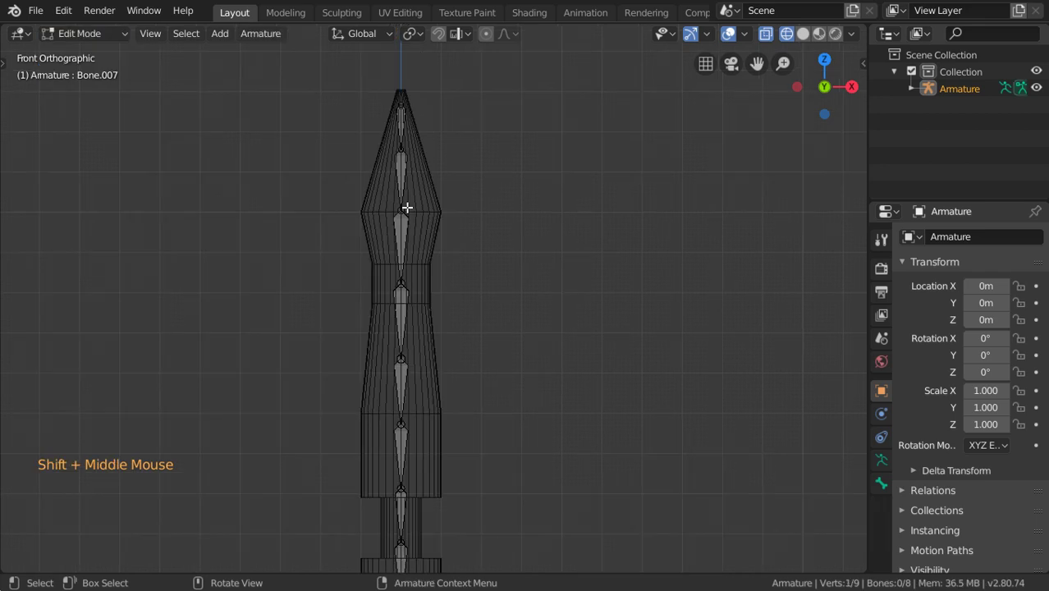
pyautogui.click(407, 207)
pyautogui.click(881, 483)
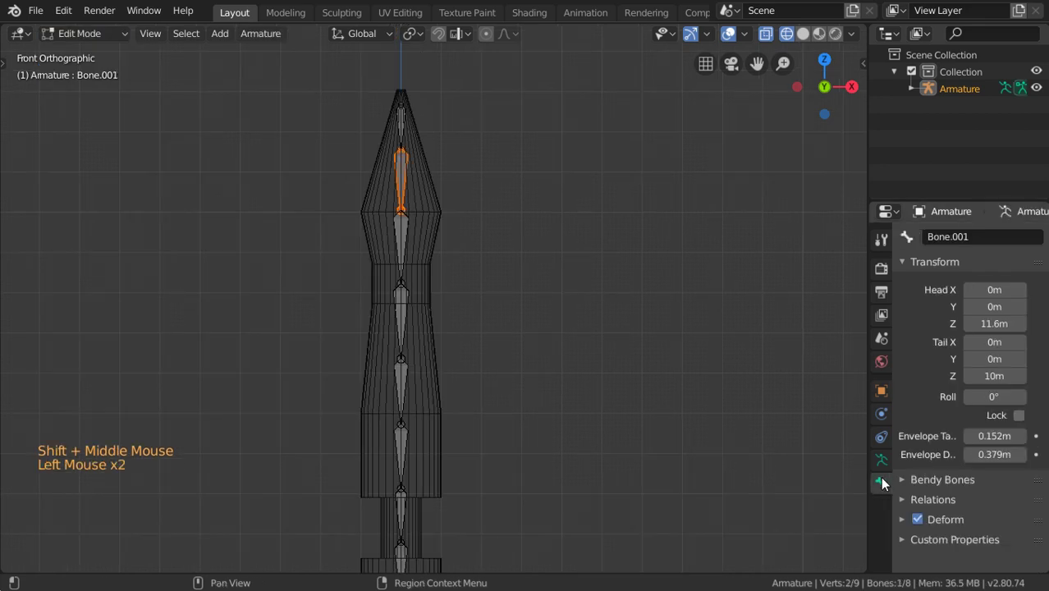
pyautogui.click(918, 259)
pyautogui.click(927, 281)
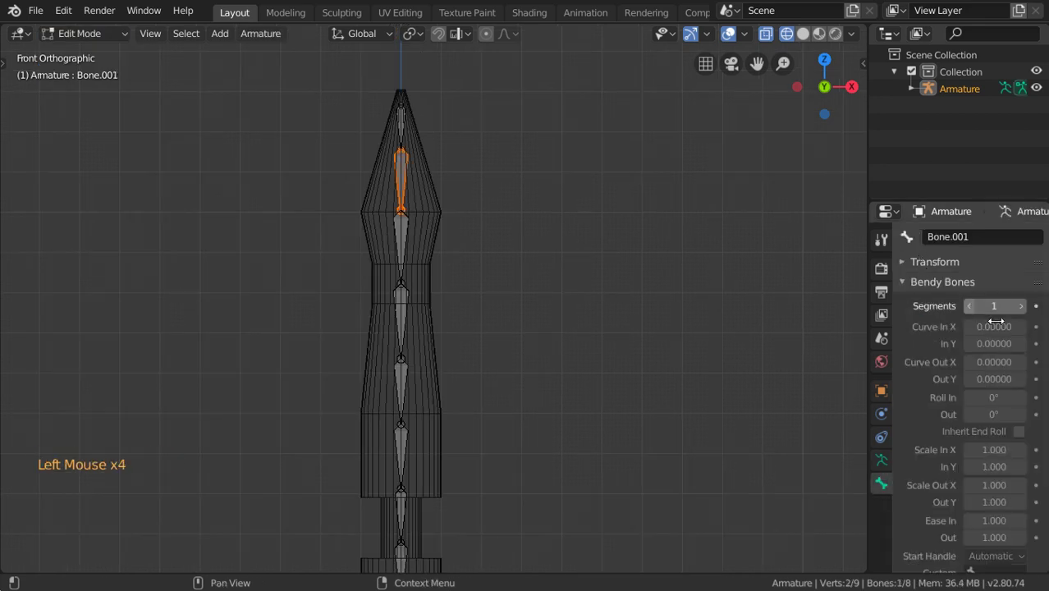
pyautogui.click(1018, 305)
# Raise bendy segments on Bone.002 through Bone.005, reaching 4 on Bone.005.
pyautogui.click(406, 239)
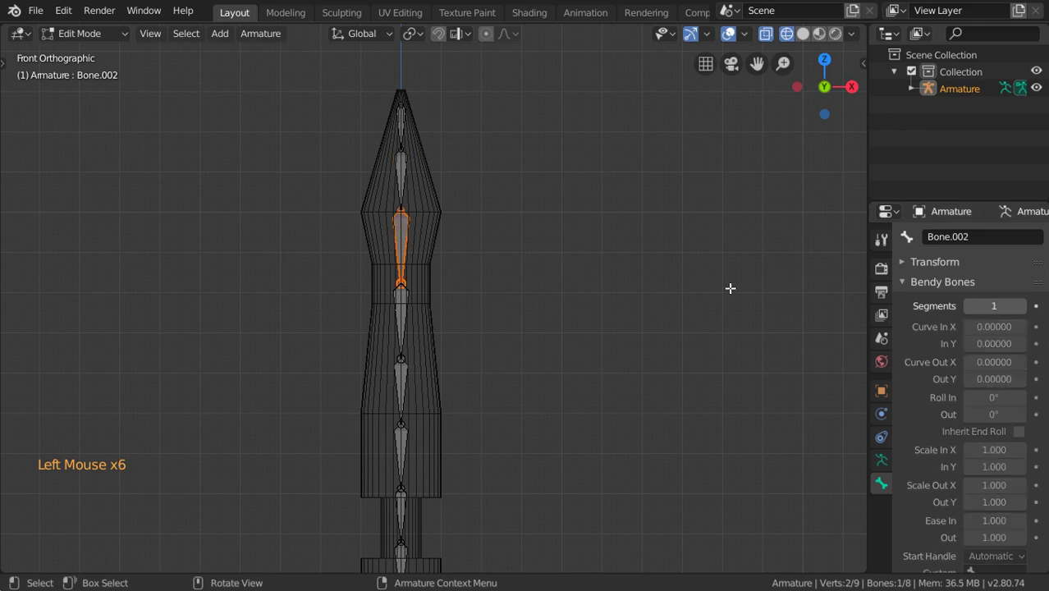
pyautogui.click(1022, 305)
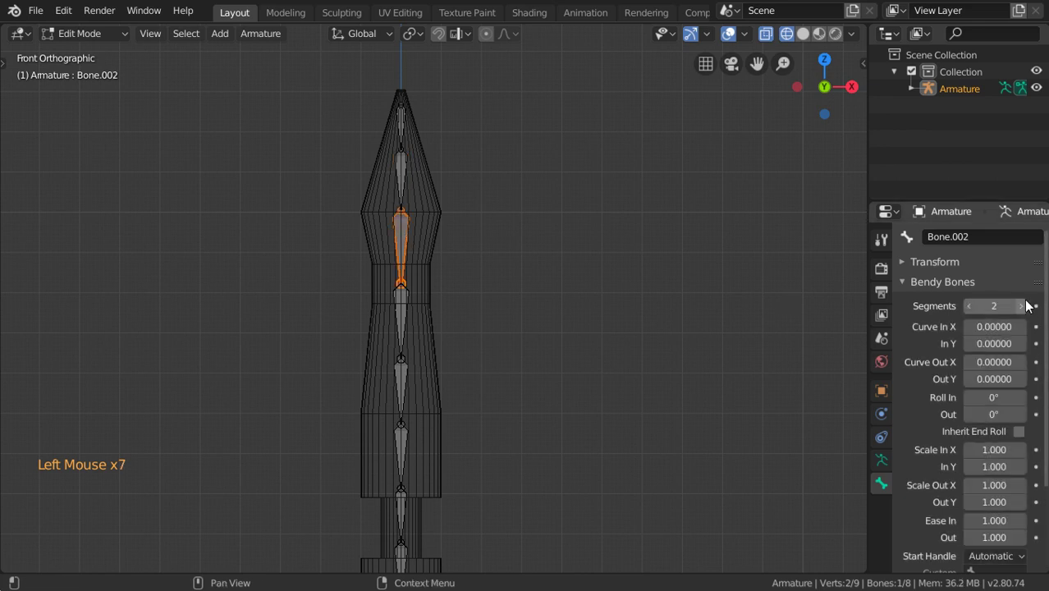
pyautogui.click(401, 320)
pyautogui.click(1021, 305)
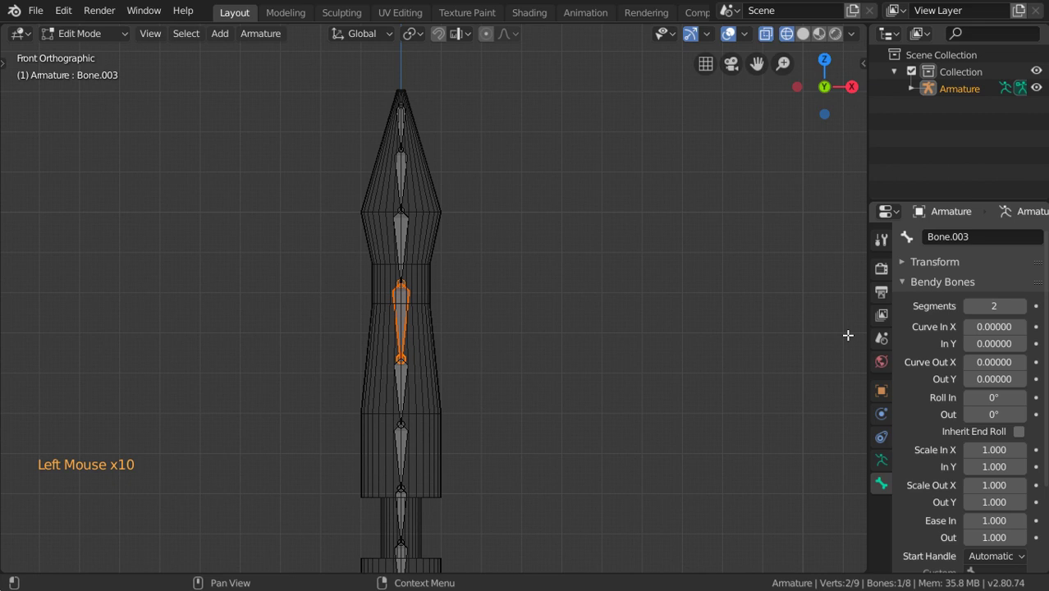
pyautogui.click(400, 389)
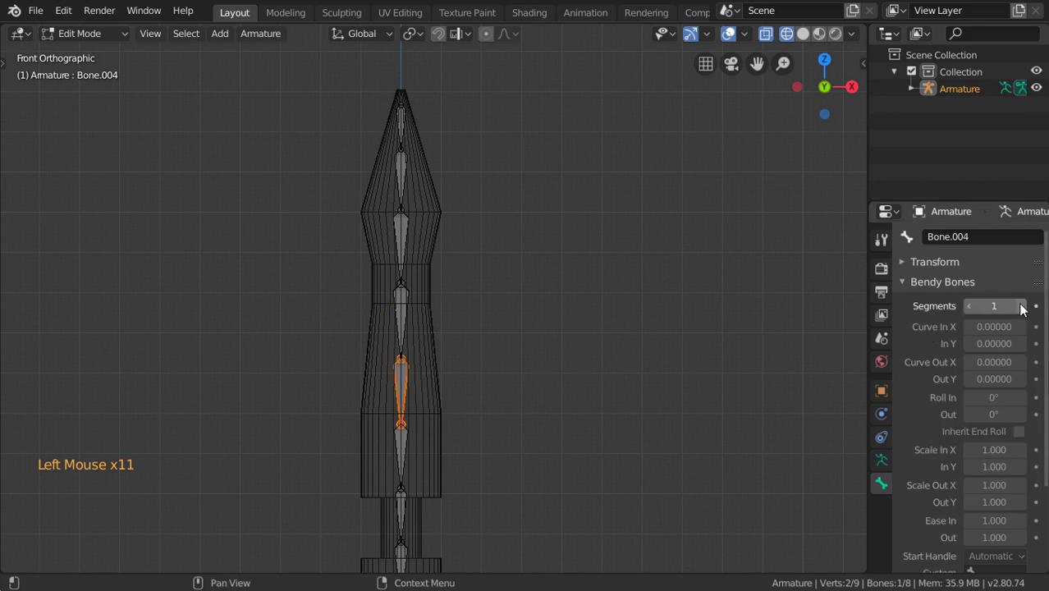
pyautogui.click(1021, 305)
pyautogui.click(1021, 305)
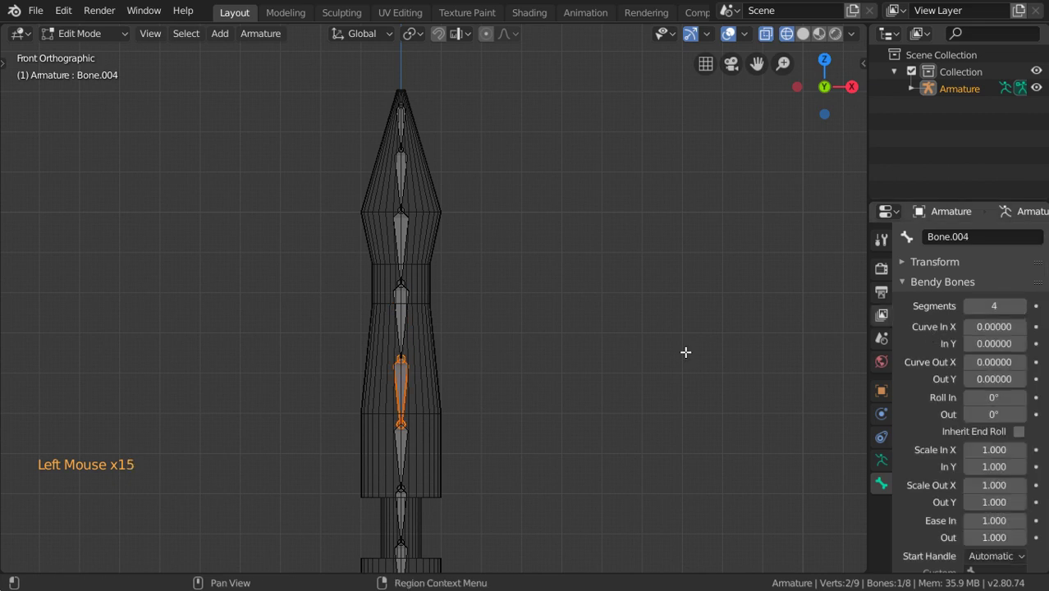
pyautogui.click(416, 435)
pyautogui.click(1022, 305)
pyautogui.click(1021, 306)
pyautogui.click(1021, 305)
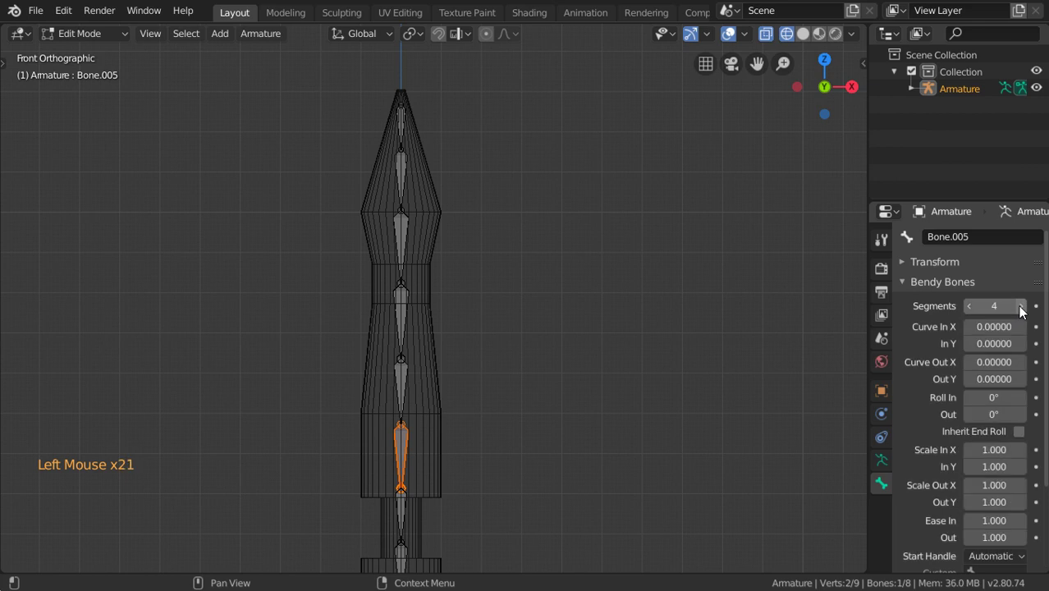
# Select the lower bones and raise Bone.007's bendy segments to 3.
pyautogui.click(968, 305)
pyautogui.keyDown('shift'); pyautogui.moveTo(400, 513); pyautogui.dragTo(379, 390, button='middle'); pyautogui.keyUp('shift')
pyautogui.click(379, 390)
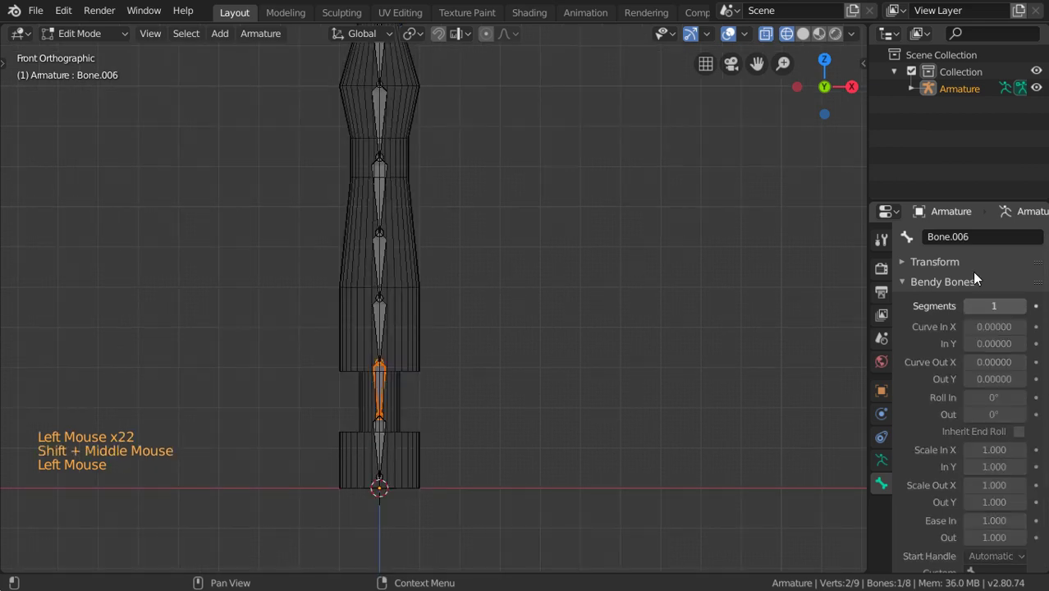
pyautogui.click(379, 447)
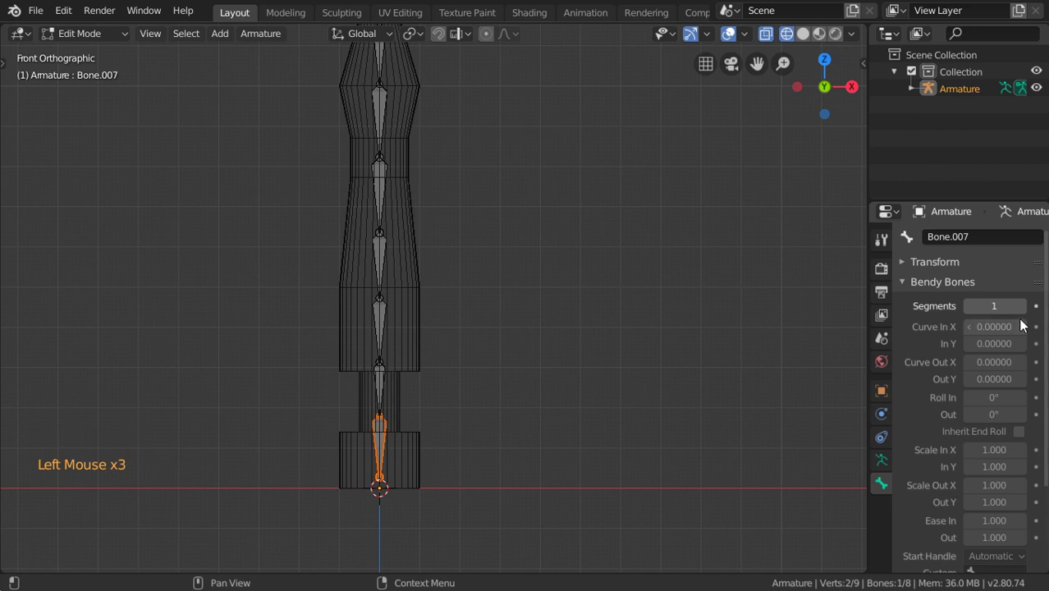
pyautogui.click(1021, 305)
pyautogui.click(1022, 305)
# Show the Armature data properties with the Skeleton panel collapsed.
pyautogui.scroll(-3, 487, 339)
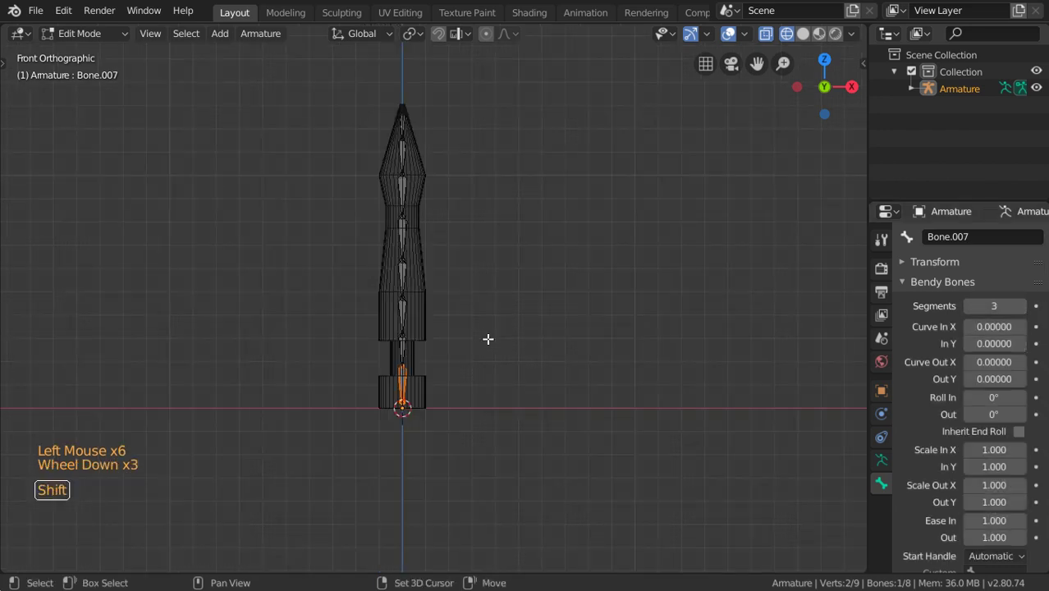
pyautogui.keyDown('shift'); pyautogui.moveTo(487, 339); pyautogui.dragTo(488, 381, button='middle'); pyautogui.keyUp('shift')
pyautogui.scroll(3, 423, 248)
pyautogui.scroll(-3, 423, 248)
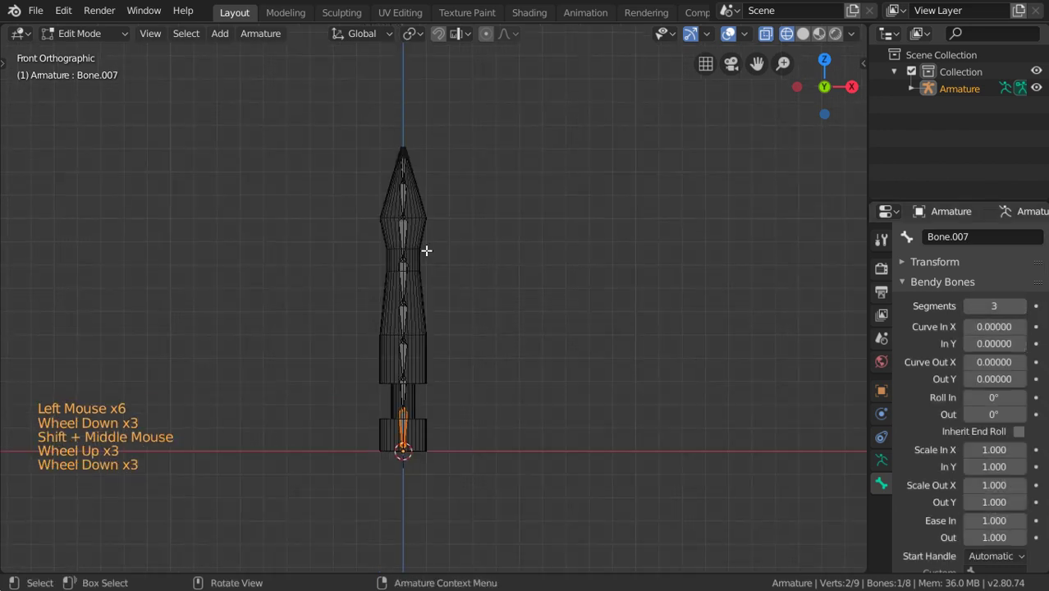
pyautogui.click(109, 33)
pyautogui.scroll(2, 427, 269)
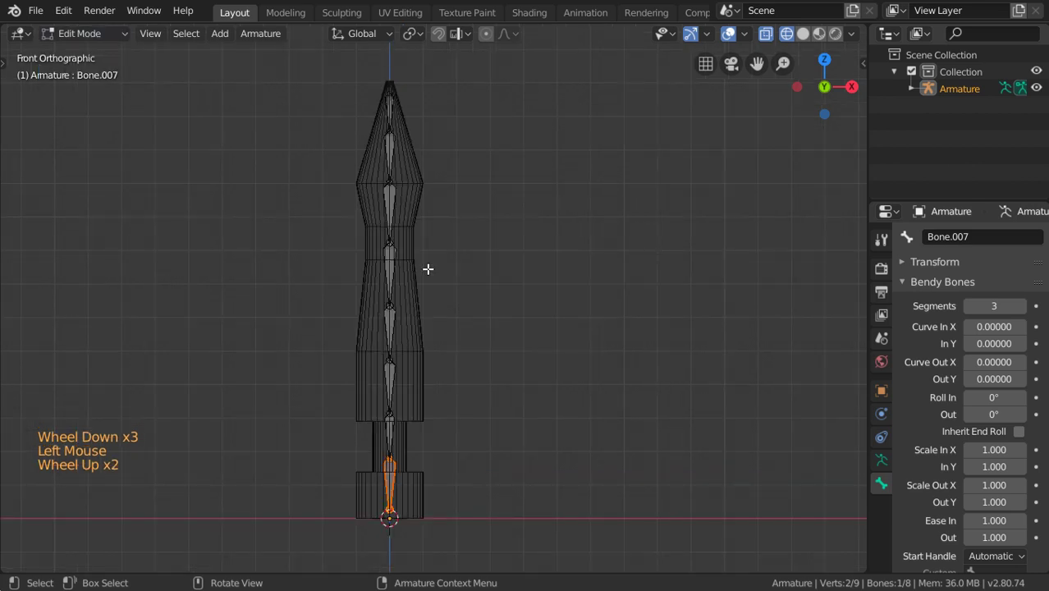
pyautogui.click(880, 460)
pyautogui.click(932, 262)
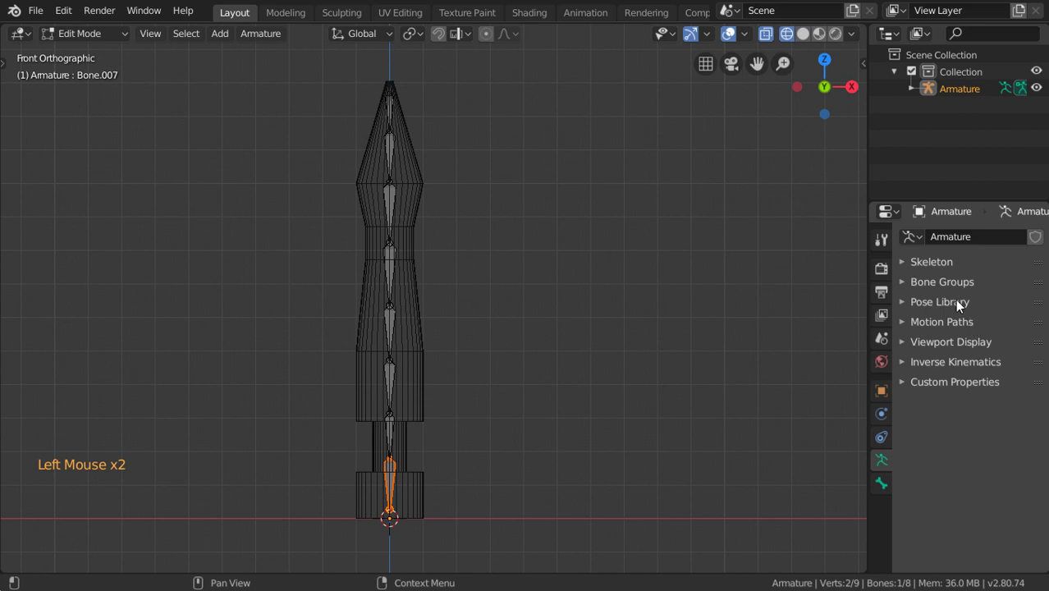
# Set the armature's Viewport Display to B-Bone, then clear the bone selection.
pyautogui.click(950, 341)
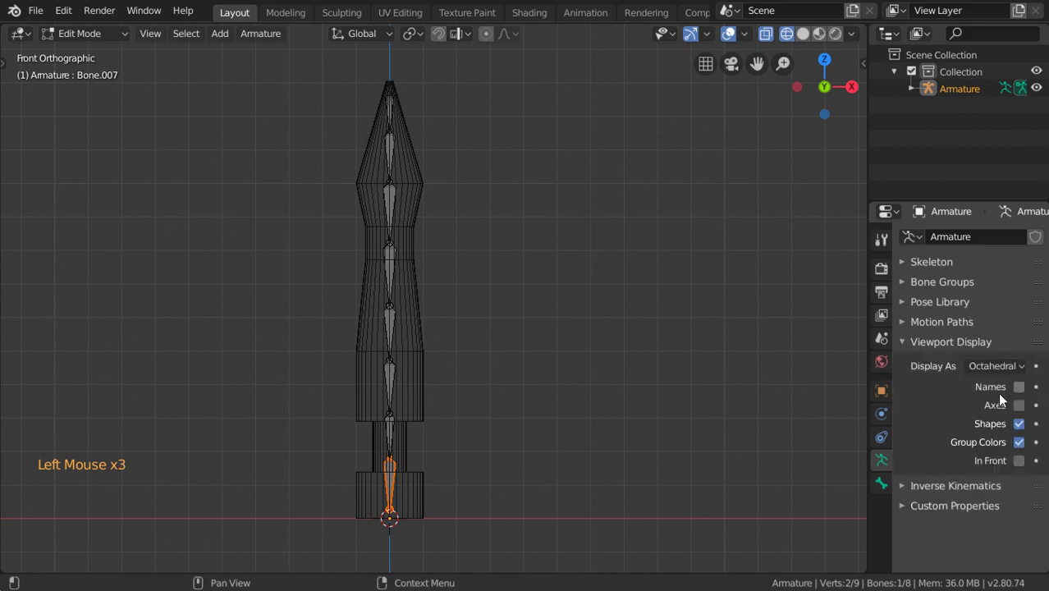
pyautogui.click(1012, 366)
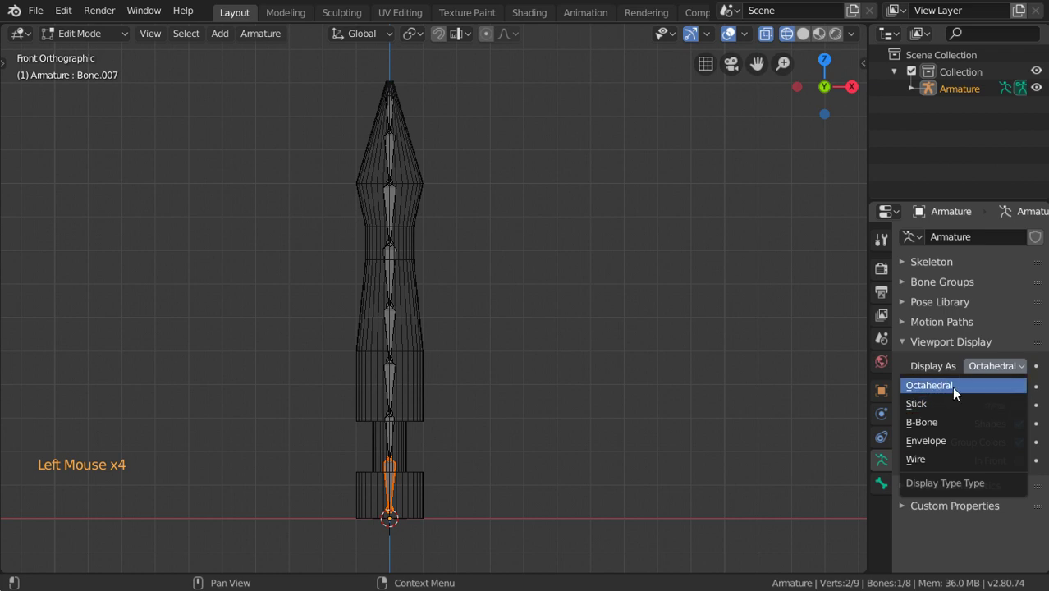
pyautogui.click(939, 421)
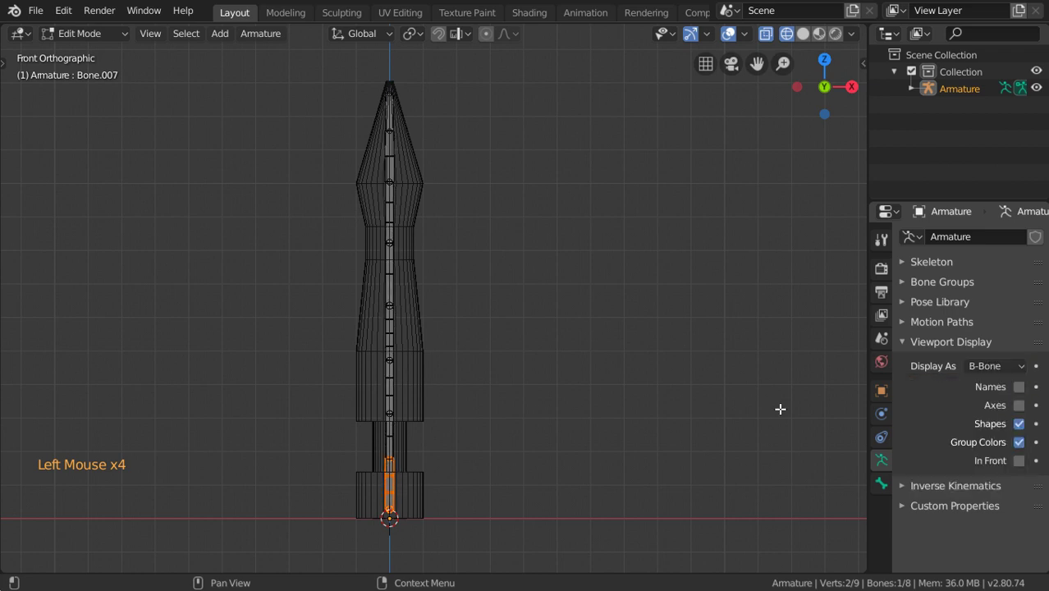
pyautogui.scroll(2, 779, 409)
pyautogui.keyDown('shift'); pyautogui.moveTo(430, 167); pyautogui.dragTo(467, 292, button='middle'); pyautogui.keyUp('shift')
pyautogui.scroll(2, 467, 292)
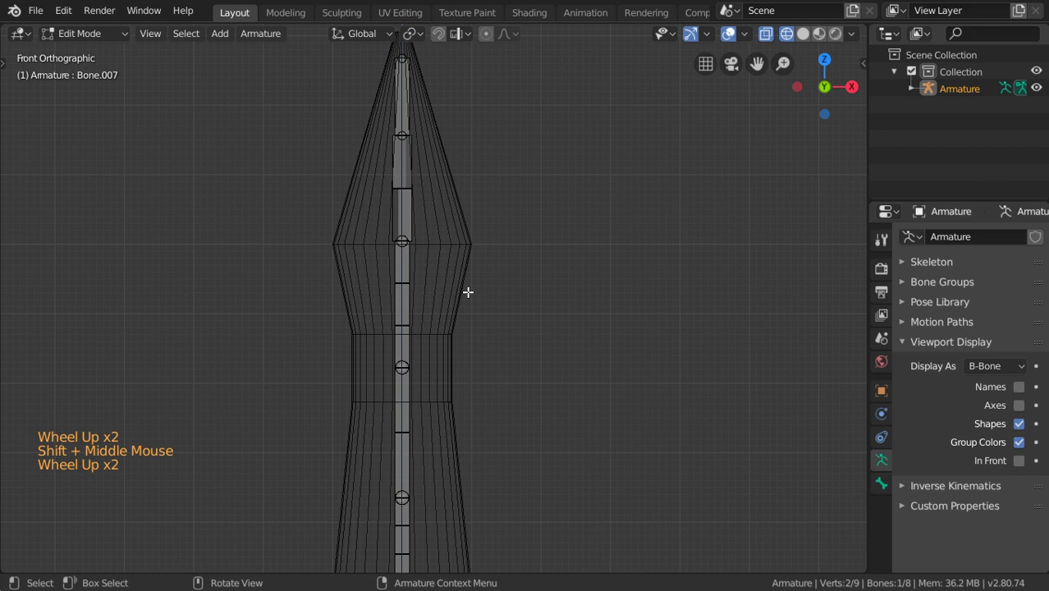
pyautogui.click(225, 117)
pyautogui.click(225, 117)
pyautogui.click(224, 117)
pyautogui.click(225, 117)
# Put the armature in Pose Mode and select bones down the column to Bone.004.
pyautogui.click(94, 36)
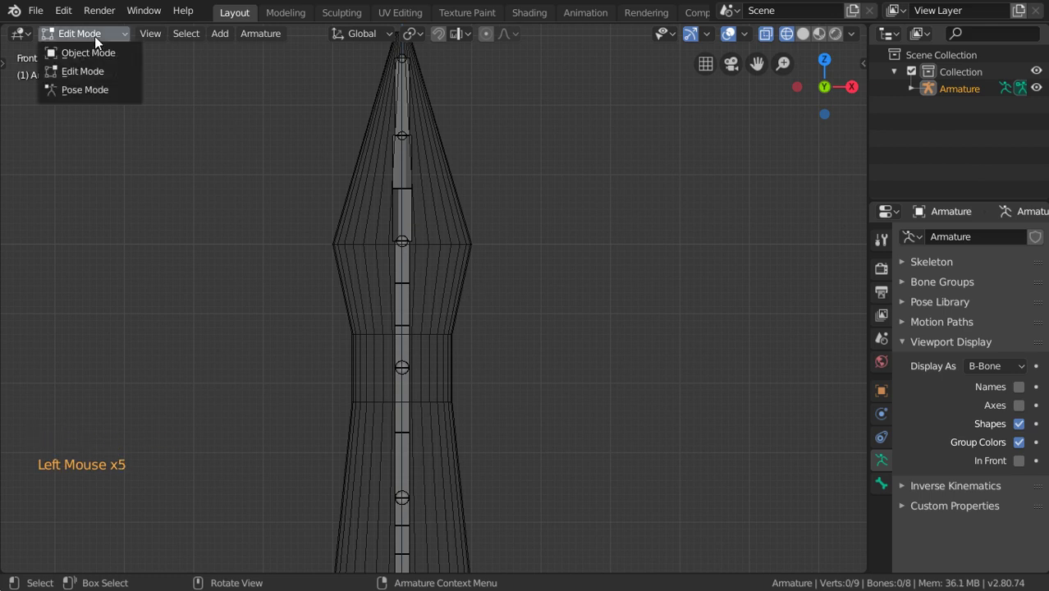
pyautogui.click(97, 89)
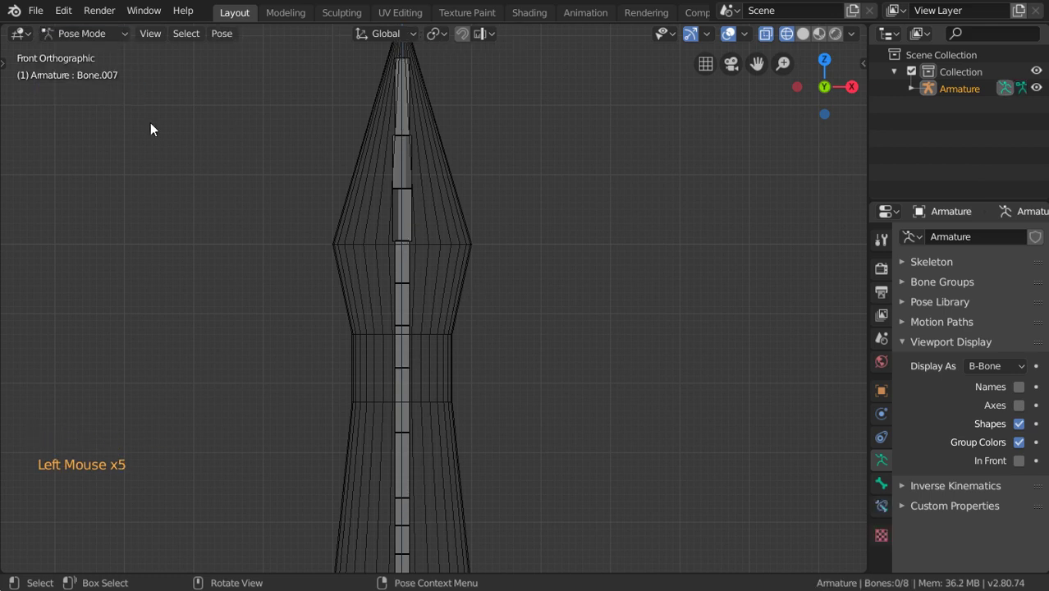
pyautogui.click(408, 176)
pyautogui.click(401, 290)
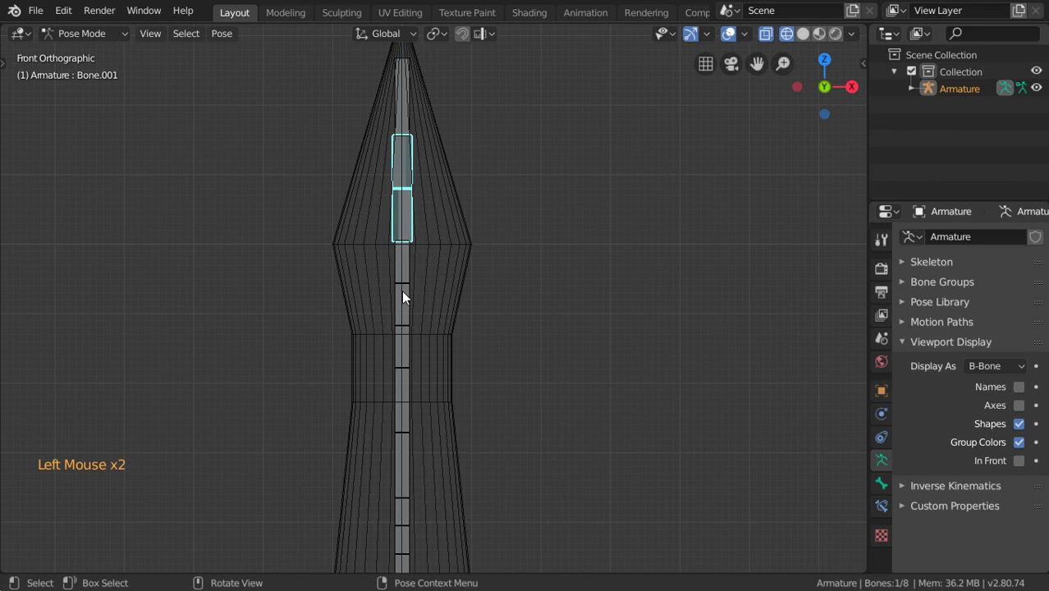
pyautogui.click(405, 399)
pyautogui.scroll(-1, 405, 403)
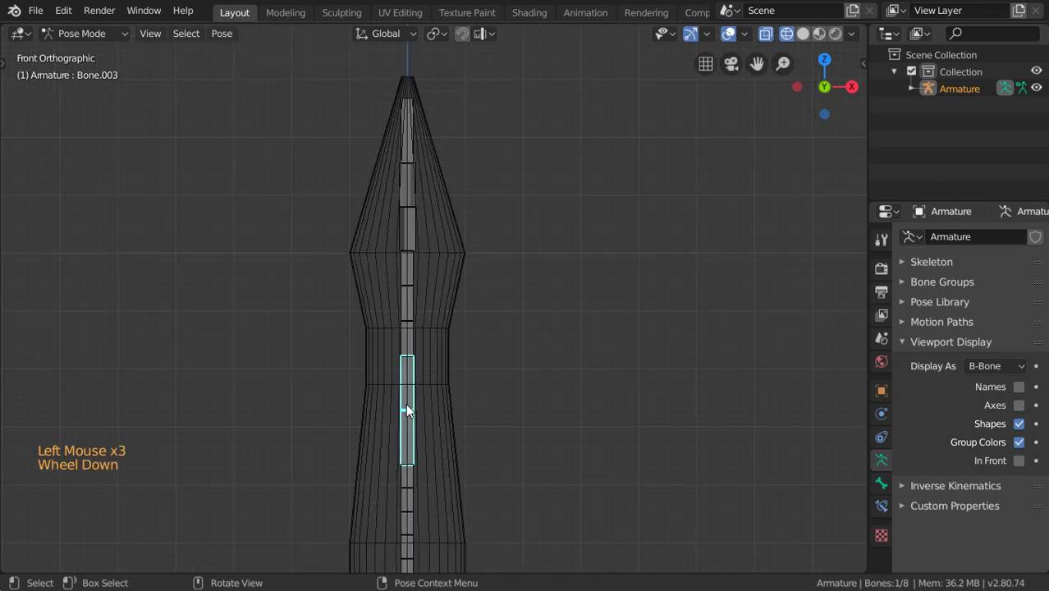
pyautogui.keyDown('shift'); pyautogui.moveTo(406, 410); pyautogui.dragTo(406, 217, button='middle'); pyautogui.keyUp('shift')
pyautogui.click(406, 320)
# Test-rotate Bone.004 to bend the column, cancel it, and return to front view.
pyautogui.scroll(-4, 407, 321)
pyautogui.scroll(2, 407, 328)
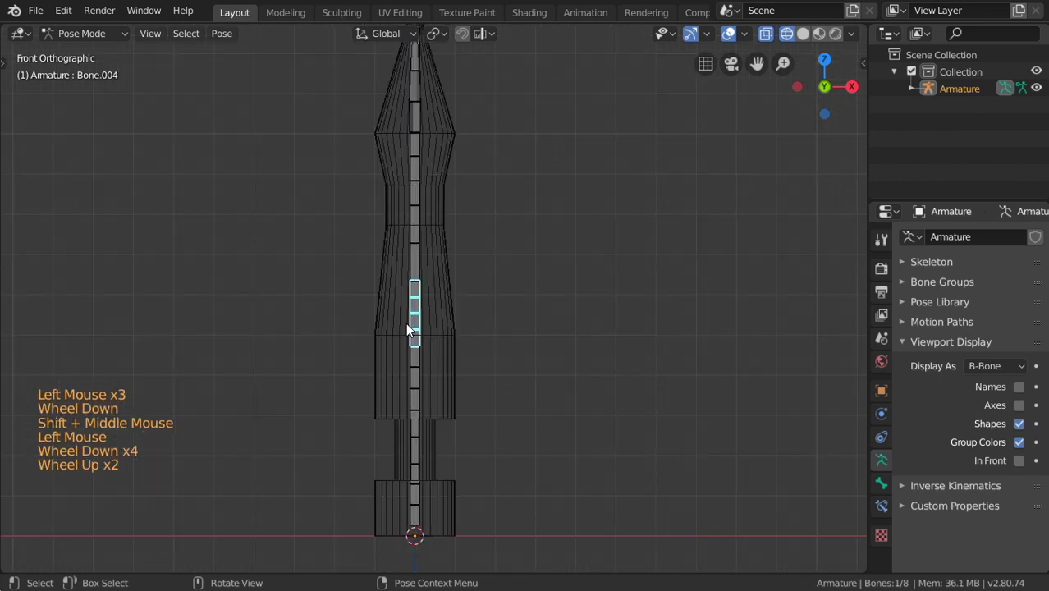
pyautogui.scroll(-1, 405, 322)
pyautogui.press('r')
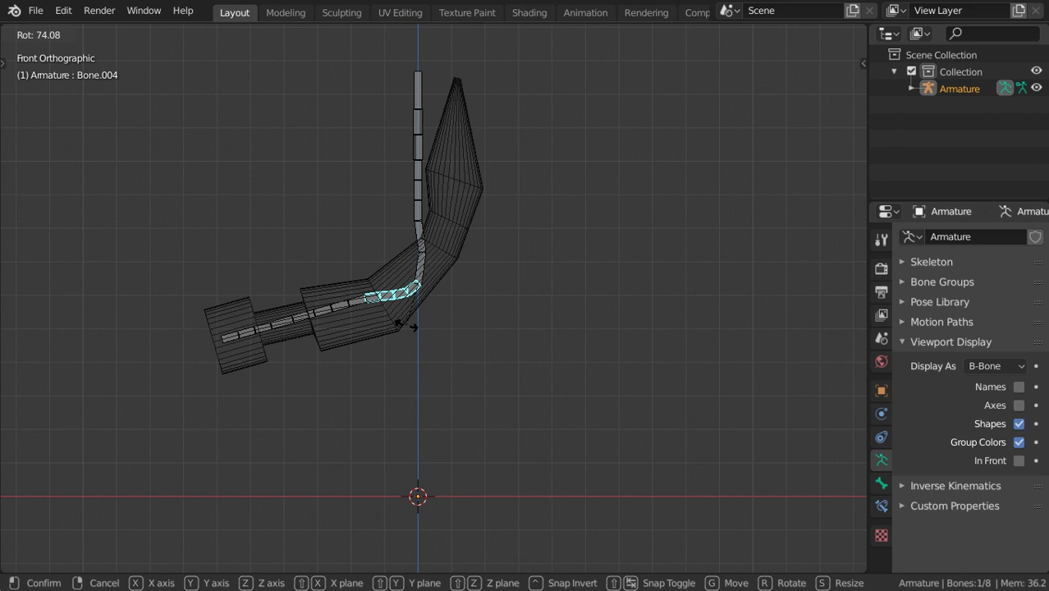
pyautogui.press('Escape')
pyautogui.scroll(-3, 406, 326)
pyautogui.moveTo(406, 326); pyautogui.dragTo(420, 410, button='middle')
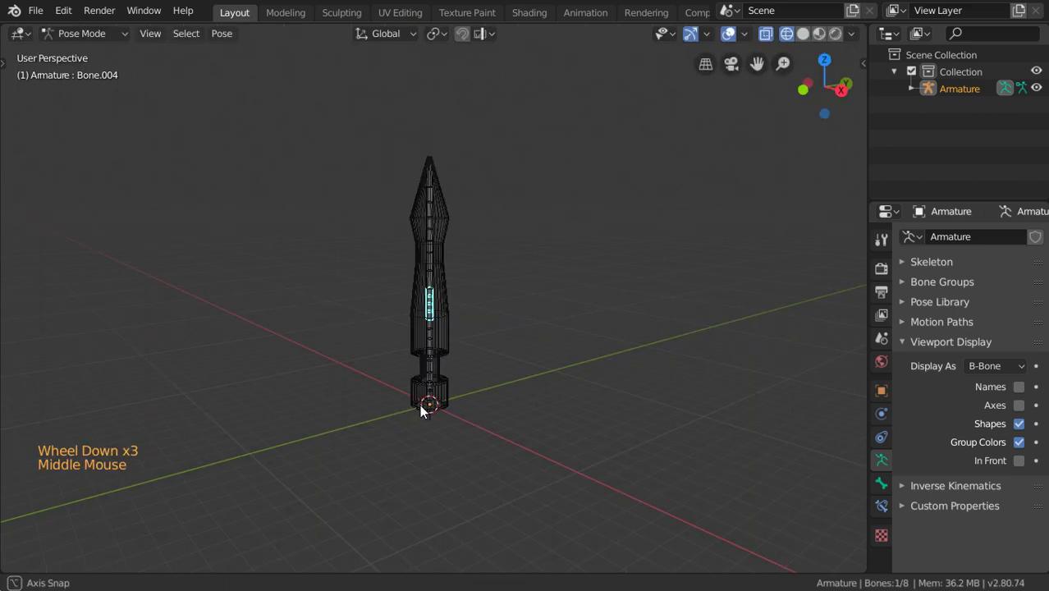
pyautogui.press('KP_1')
pyautogui.scroll(2, 433, 391)
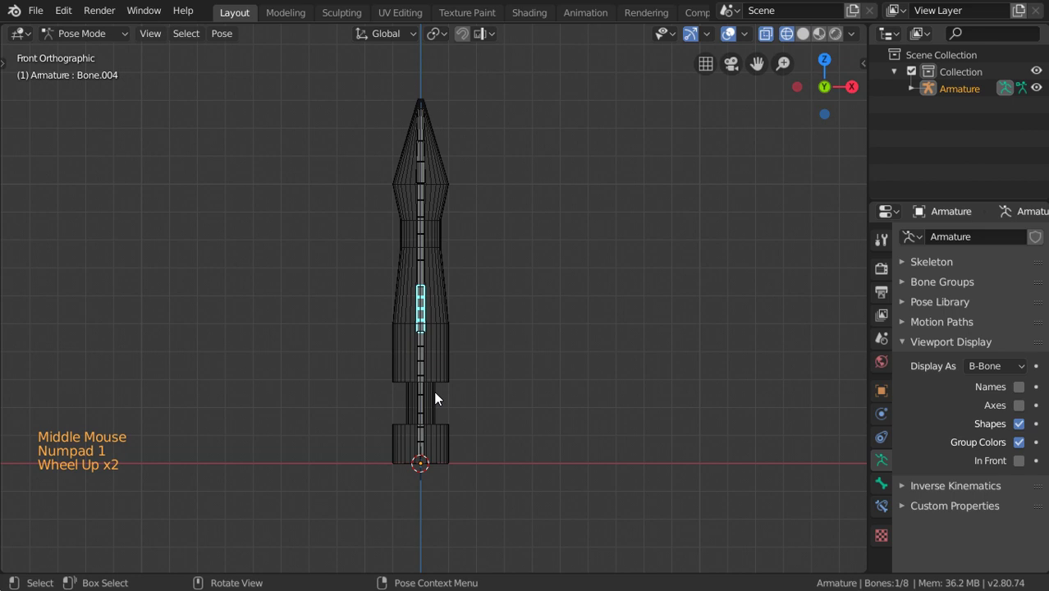
# Back in Object Mode, center the 3D cursor and add a Bezier curve at the origin.
pyautogui.click(106, 33)
pyautogui.click(90, 52)
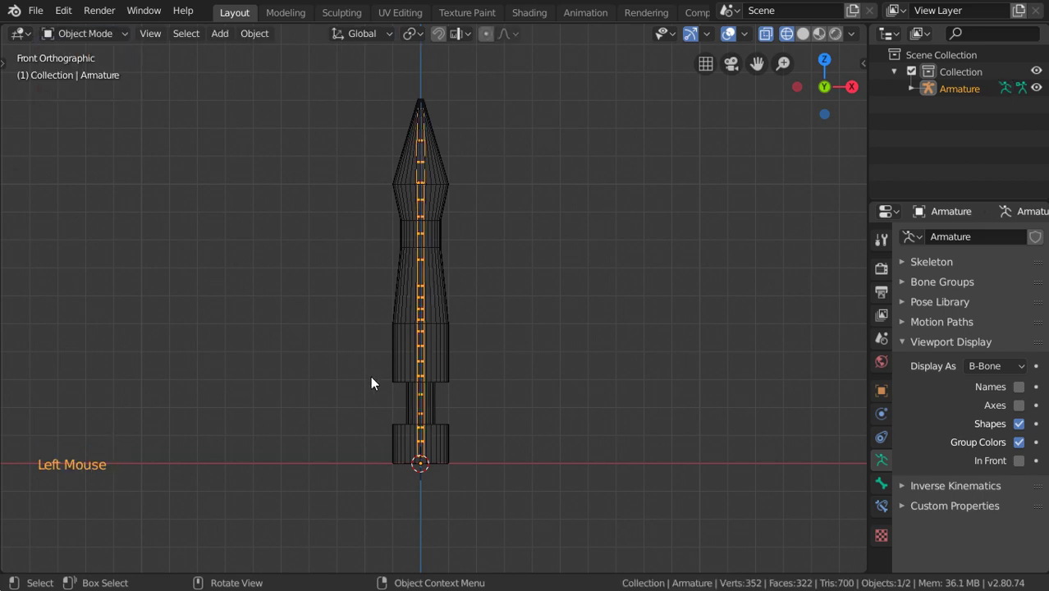
pyautogui.hotkey('shift', 'c')
pyautogui.hotkey('shift', 'a')
pyautogui.moveTo(351, 251)
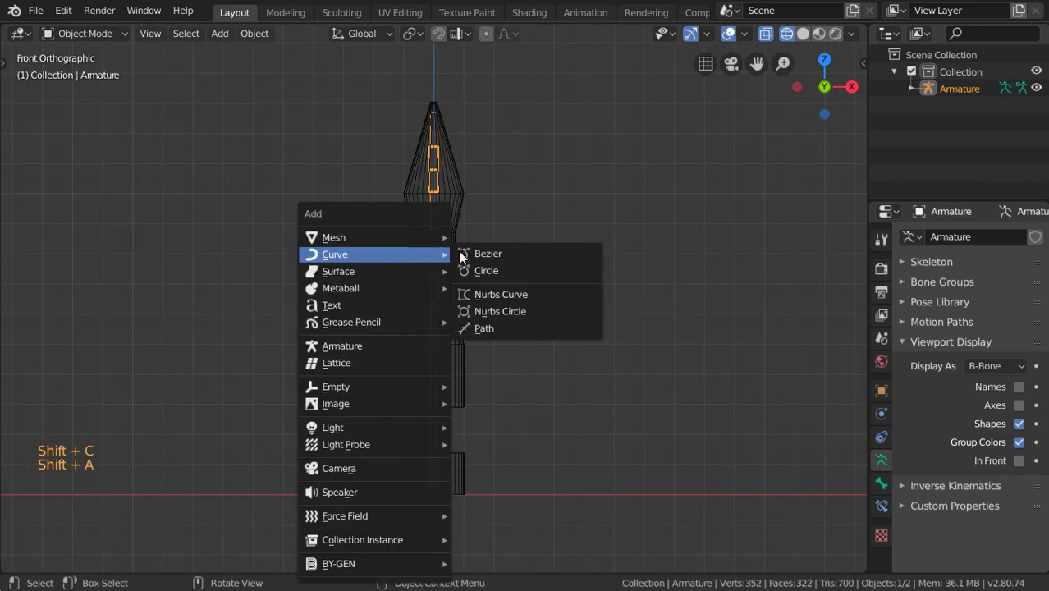
pyautogui.click(484, 251)
# Enlarge the Bezier curve in top view and rotate it 90° about Y in front view.
pyautogui.scroll(-2, 539, 419)
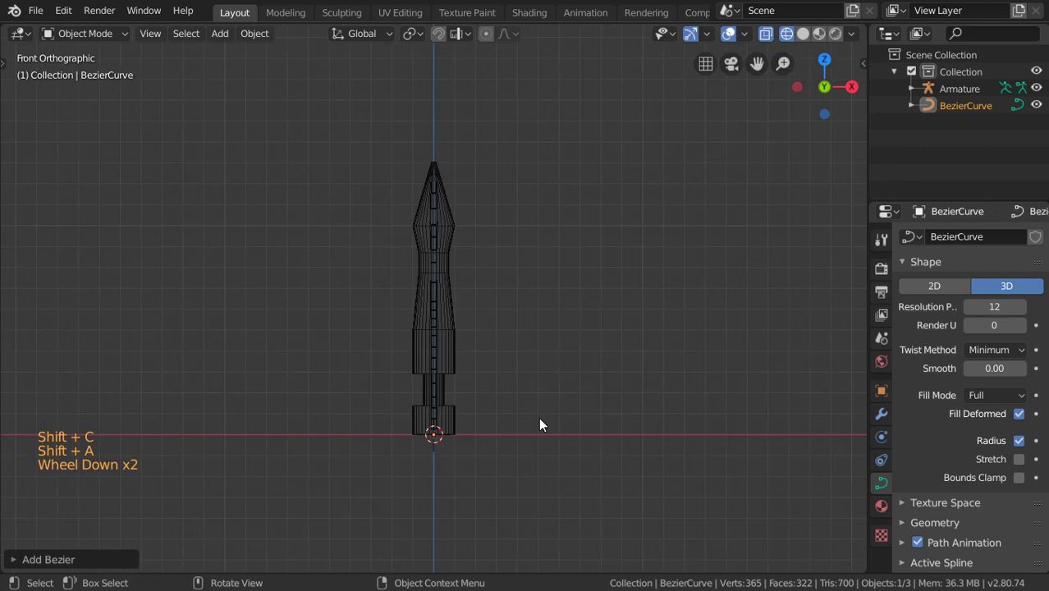
pyautogui.scroll(-1, 539, 424)
pyautogui.press('KP_7')
pyautogui.scroll(4, 525, 399)
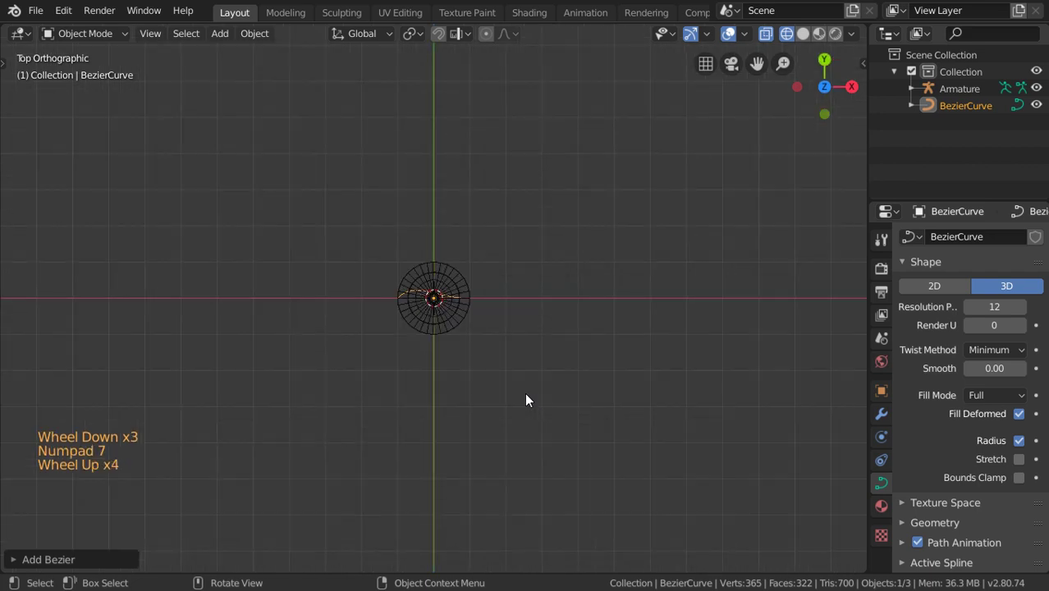
pyautogui.scroll(4, 525, 400)
pyautogui.press('s')
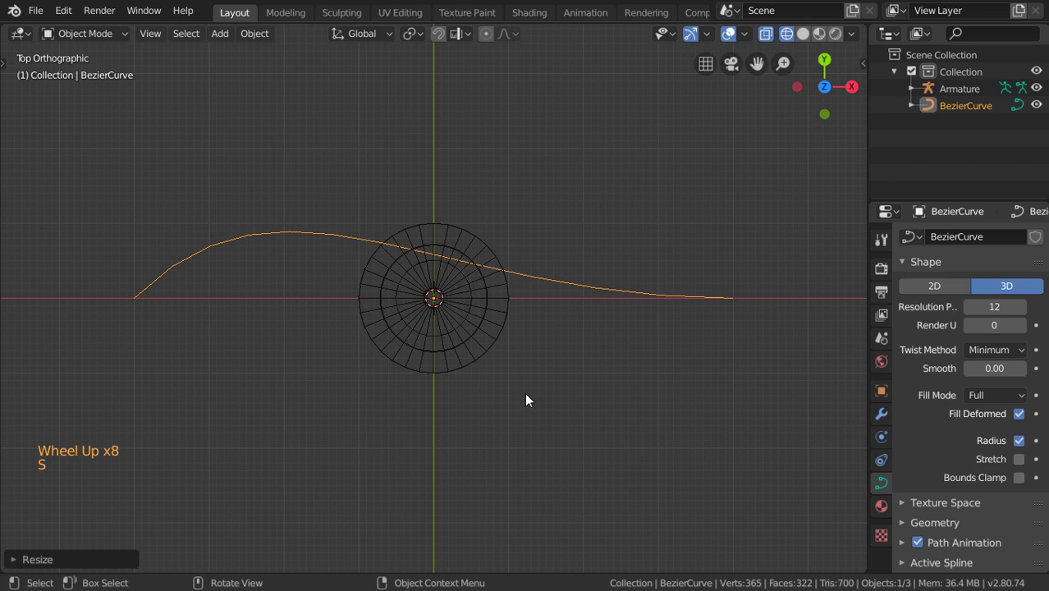
pyautogui.press('KP_1')
pyautogui.scroll(-7, 525, 400)
pyautogui.write('r')
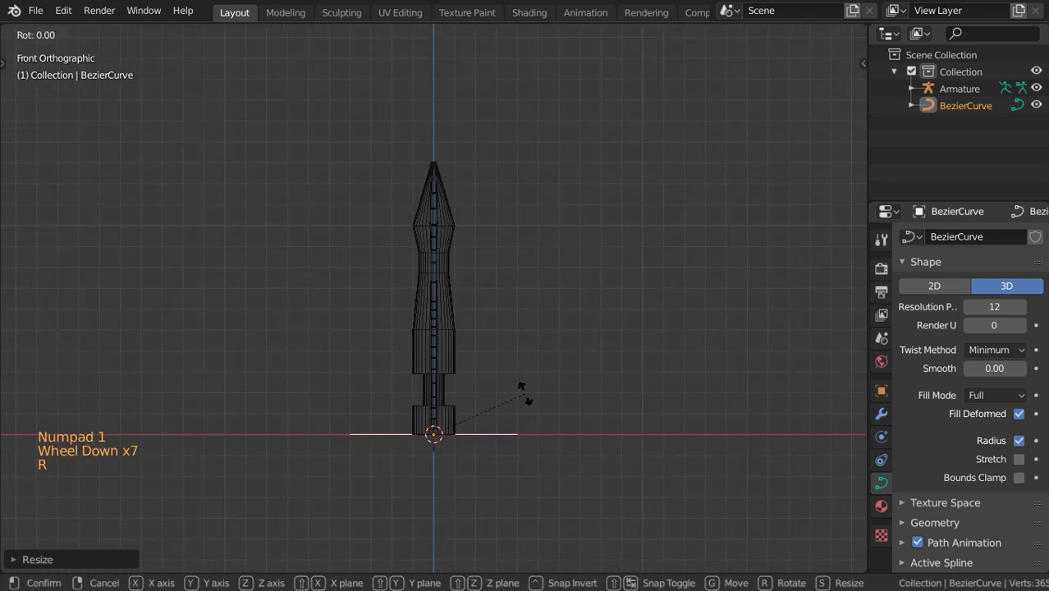
pyautogui.write('y90')
pyautogui.press('Return')
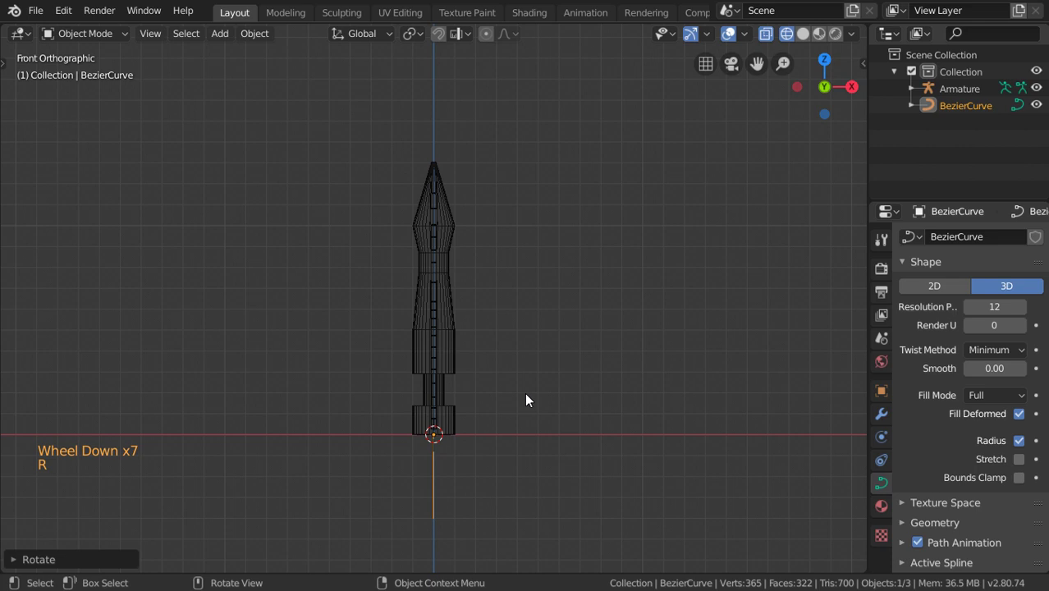
# In curve Edit Mode, select a control point and move it up along Z.
pyautogui.press('Tab')
pyautogui.keyDown('shift'); pyautogui.moveTo(526, 400); pyautogui.dragTo(518, 260, button='middle'); pyautogui.keyUp('shift')
pyautogui.press('g')
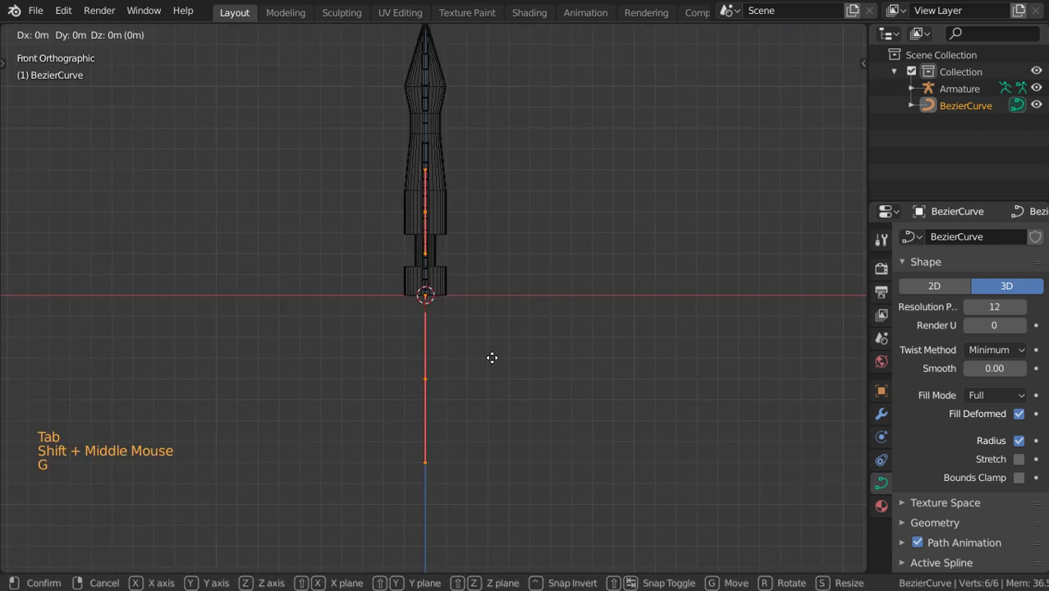
pyautogui.click(491, 358)
pyautogui.keyDown('shift'); pyautogui.moveTo(444, 168); pyautogui.dragTo(477, 293, button='middle'); pyautogui.keyUp('shift')
pyautogui.rightClick(439, 213)
pyautogui.click(439, 215)
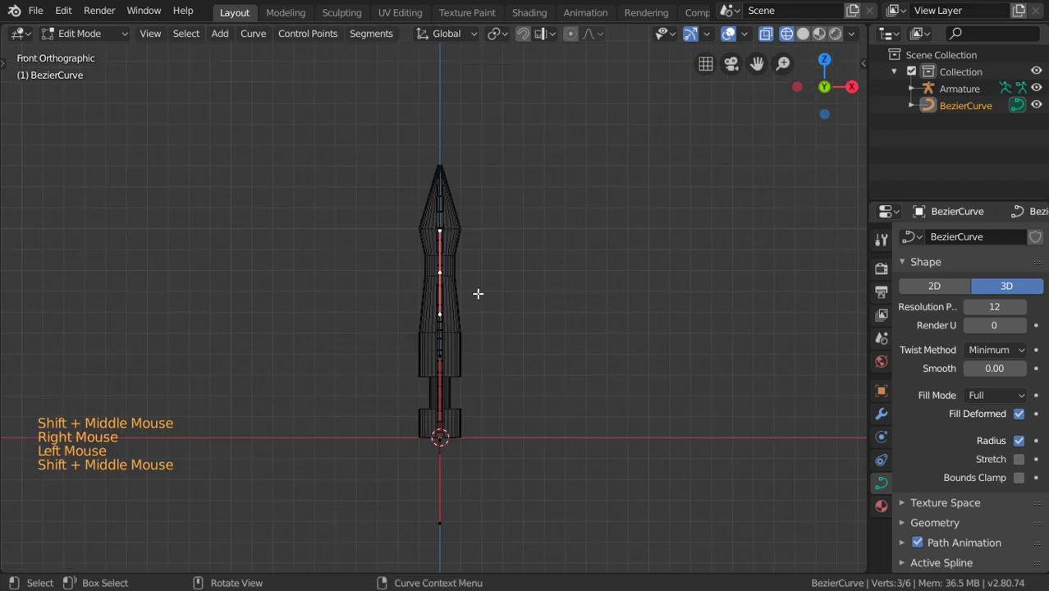
pyautogui.press('g')
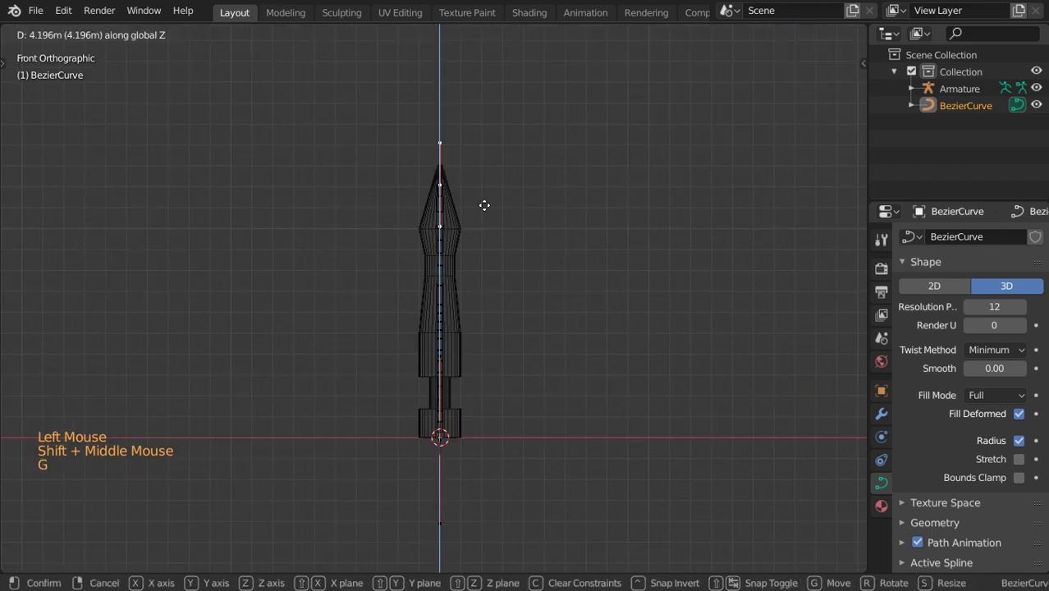
pyautogui.press('Tab')
# Scale the top handle into a vertical line, then return to front orthographic view.
pyautogui.moveTo(491, 311); pyautogui.dragTo(513, 370, button='middle')
pyautogui.press('Tab')
pyautogui.press('a')
pyautogui.press('a')
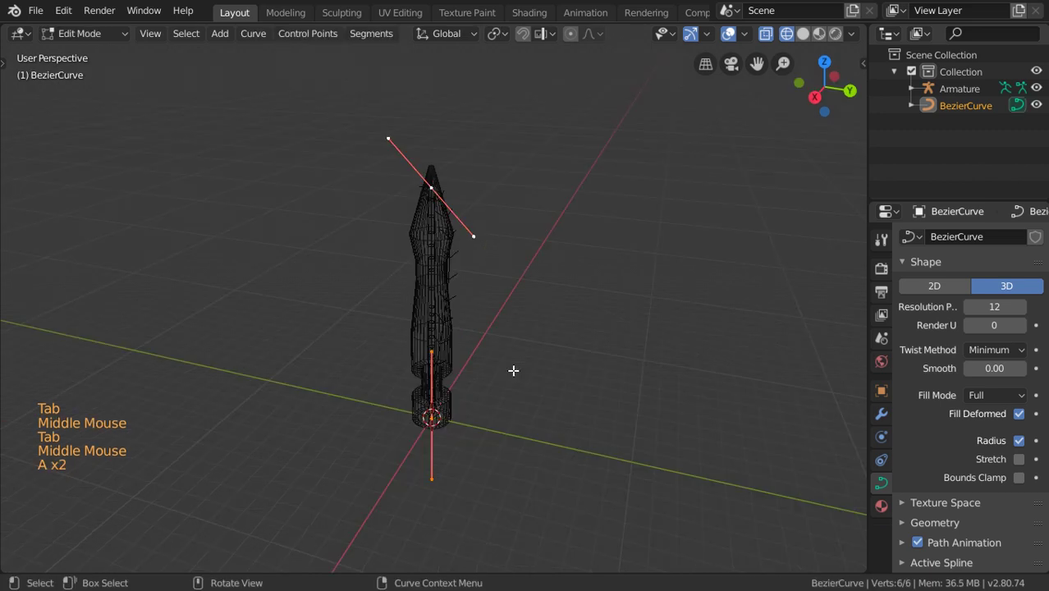
pyautogui.press('a')
pyautogui.press('a')
pyautogui.press('a')
pyautogui.press('s')
pyautogui.press('Return')
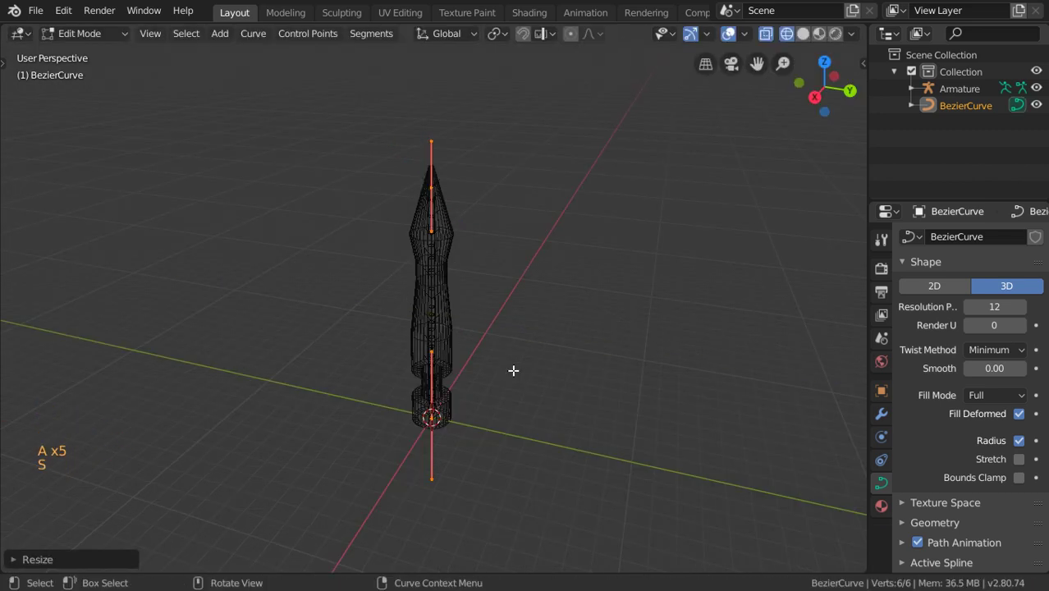
pyautogui.press('a')
pyautogui.press('s')
pyautogui.press('x')
pyautogui.press('Escape')
pyautogui.moveTo(435, 392); pyautogui.dragTo(503, 383, button='middle')
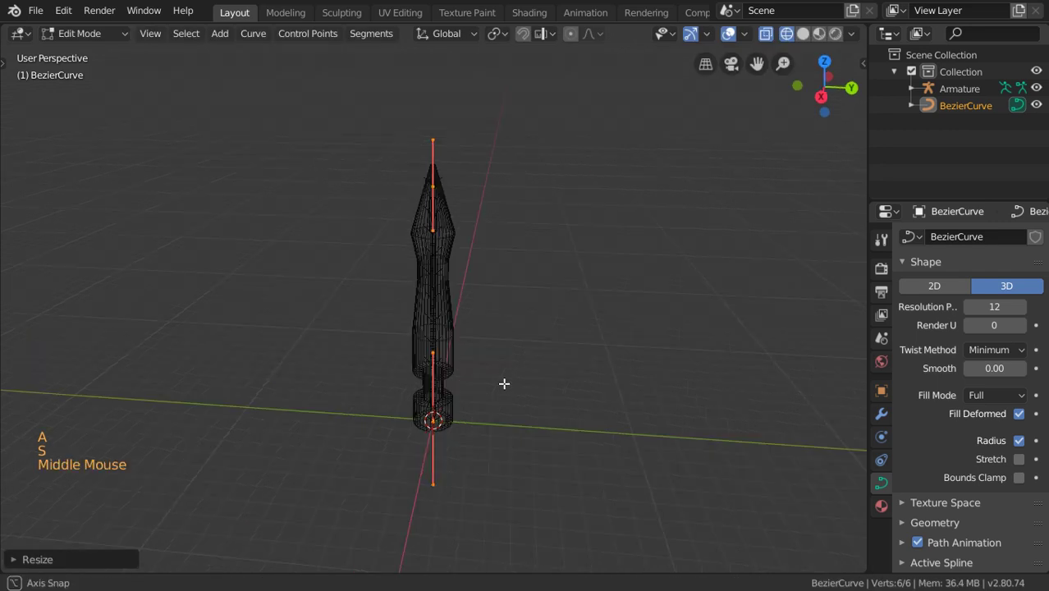
pyautogui.press('KP_1')
pyautogui.scroll(3, 503, 362)
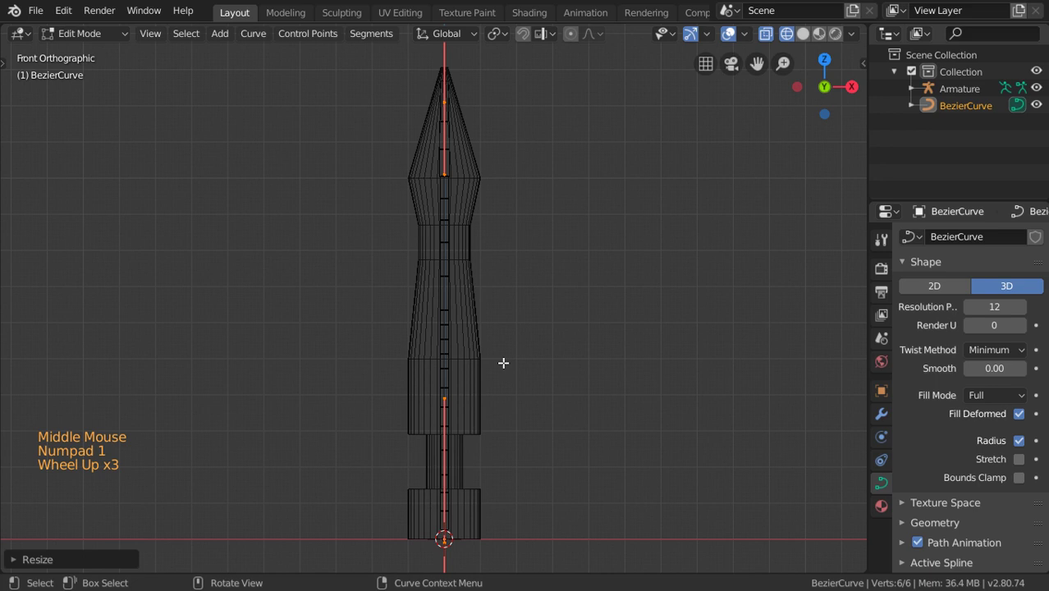
# Rename both the curve data and the Bezier curve object to 'curve'.
pyautogui.scroll(-3, 503, 362)
pyautogui.click(965, 235)
pyautogui.write('cur')
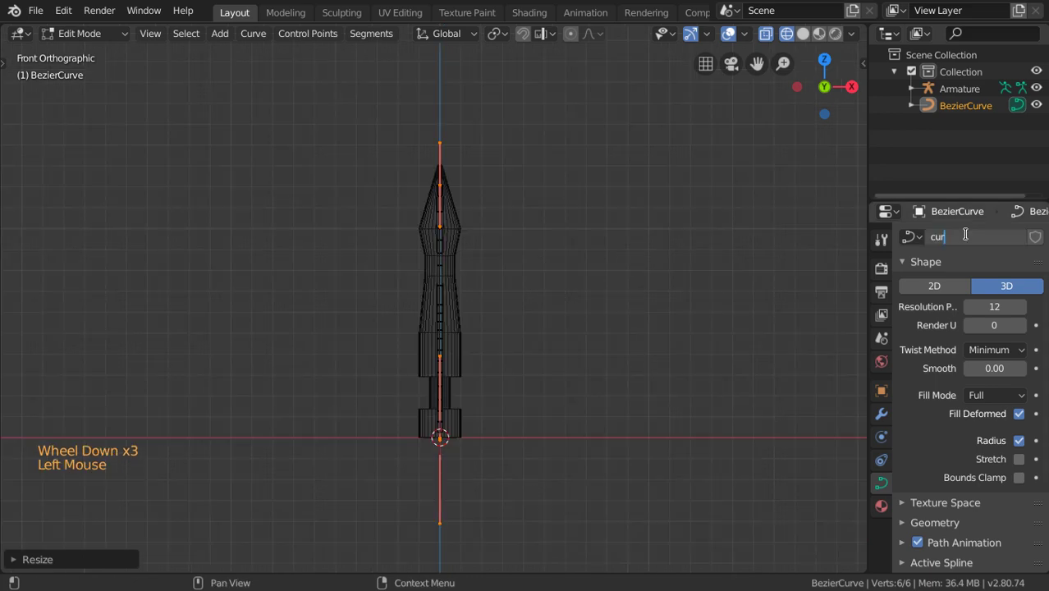
pyautogui.write('ve')
pyautogui.doubleClick(972, 106)
pyautogui.write('c')
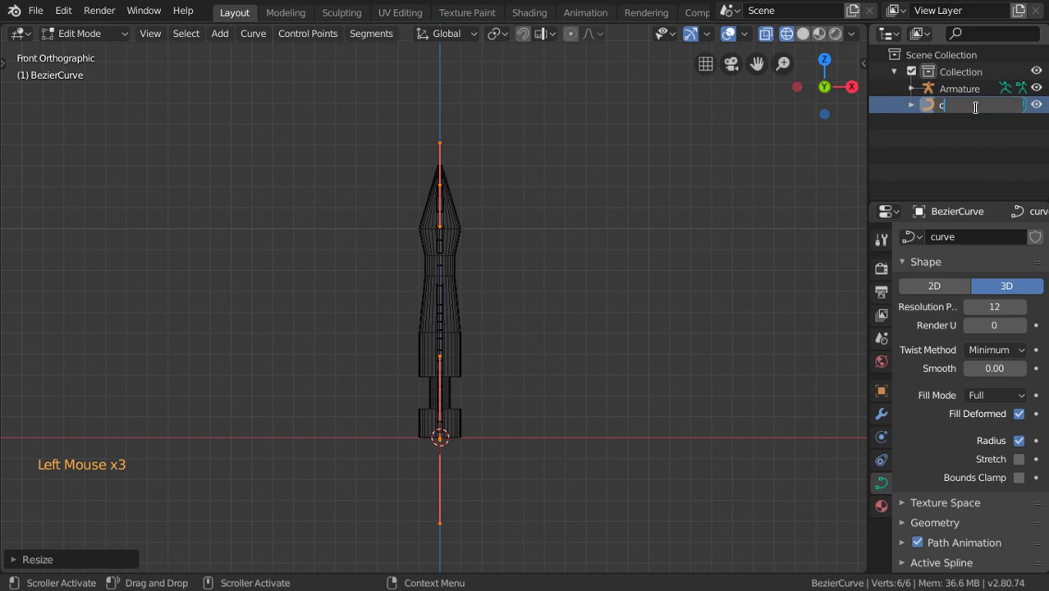
pyautogui.write('urve')
pyautogui.press('Return')
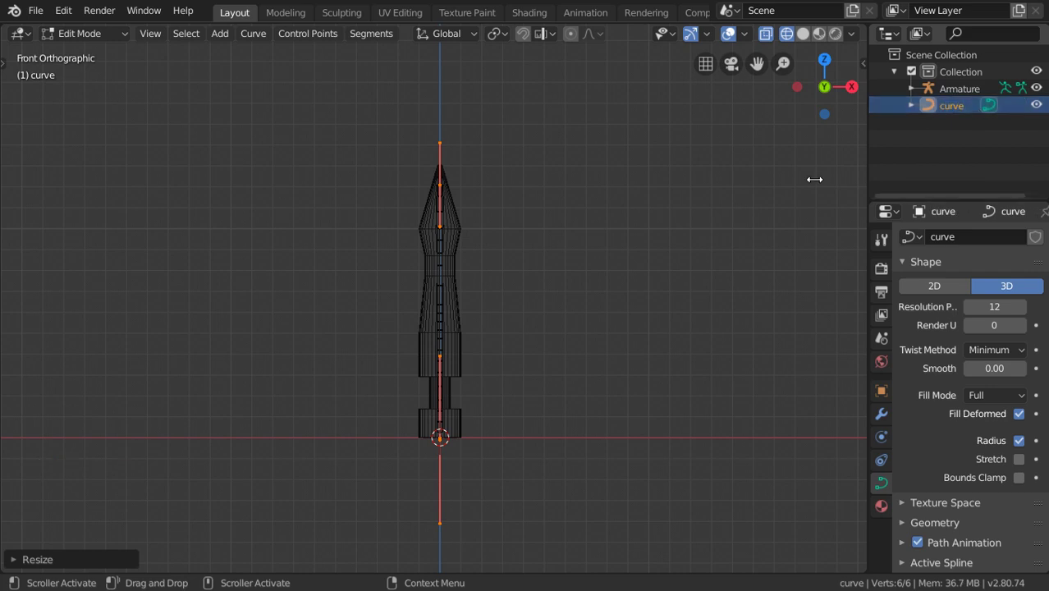
# Scale the bottom control point's handles to 0.2, then select the top point.
pyautogui.click(440, 437)
pyautogui.write('s')
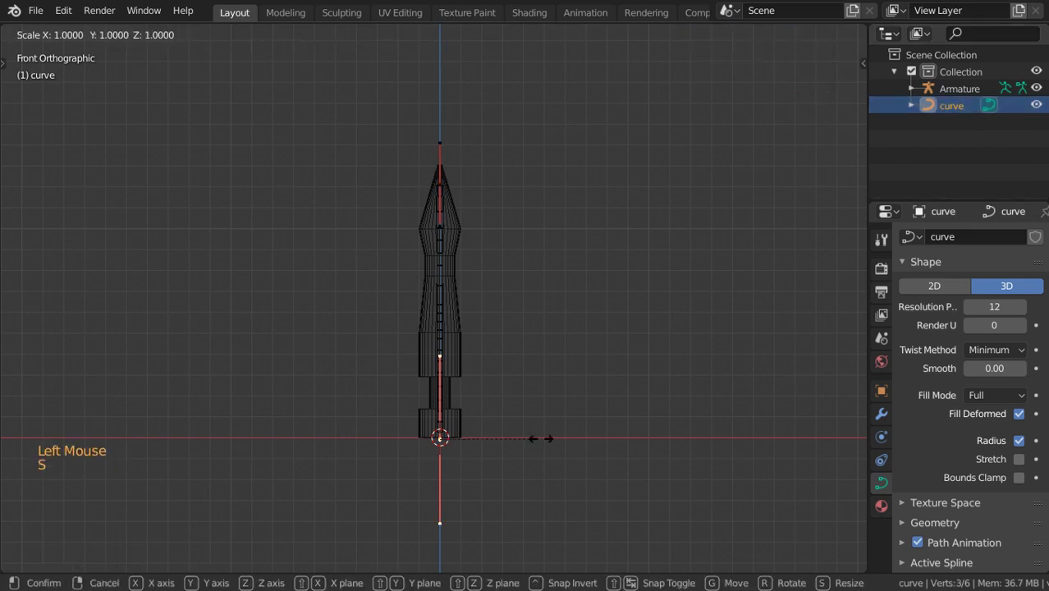
pyautogui.write('.2')
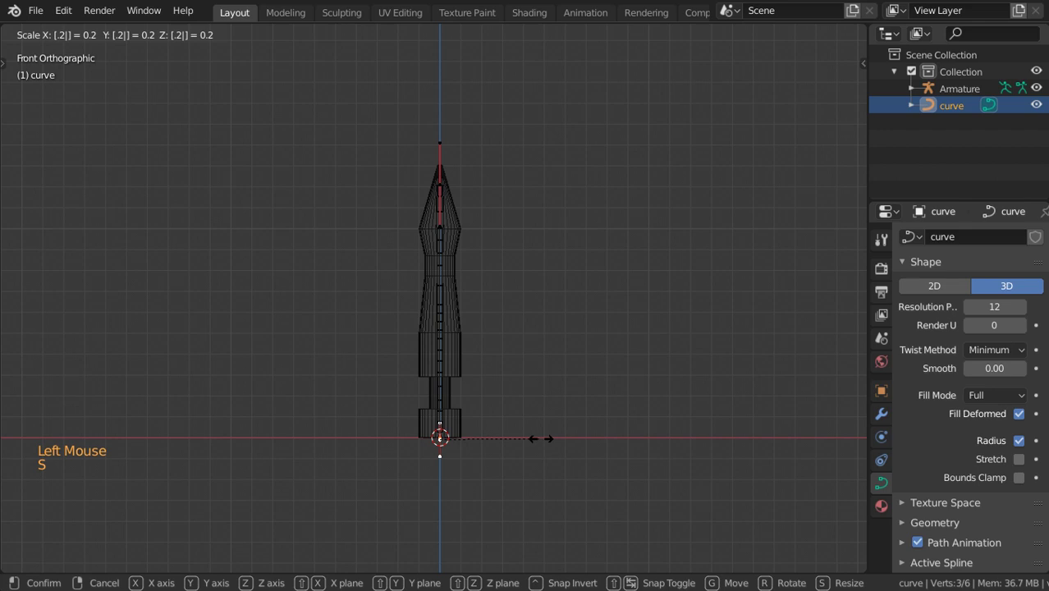
pyautogui.click(542, 438)
pyautogui.click(440, 180)
pyautogui.write('s.2')
# Confirm the top handle scaling, then select the Armature in Pose Mode and its base bone.
pyautogui.press('Return')
pyautogui.scroll(3, 493, 322)
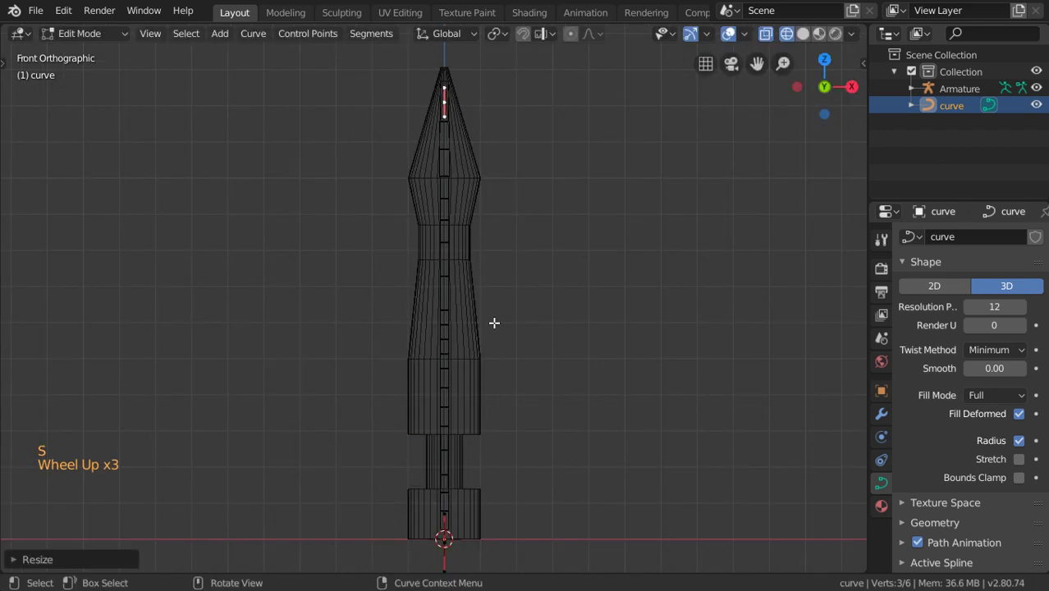
pyautogui.press('Tab')
pyautogui.doubleClick(443, 322)
pyautogui.click(57, 33)
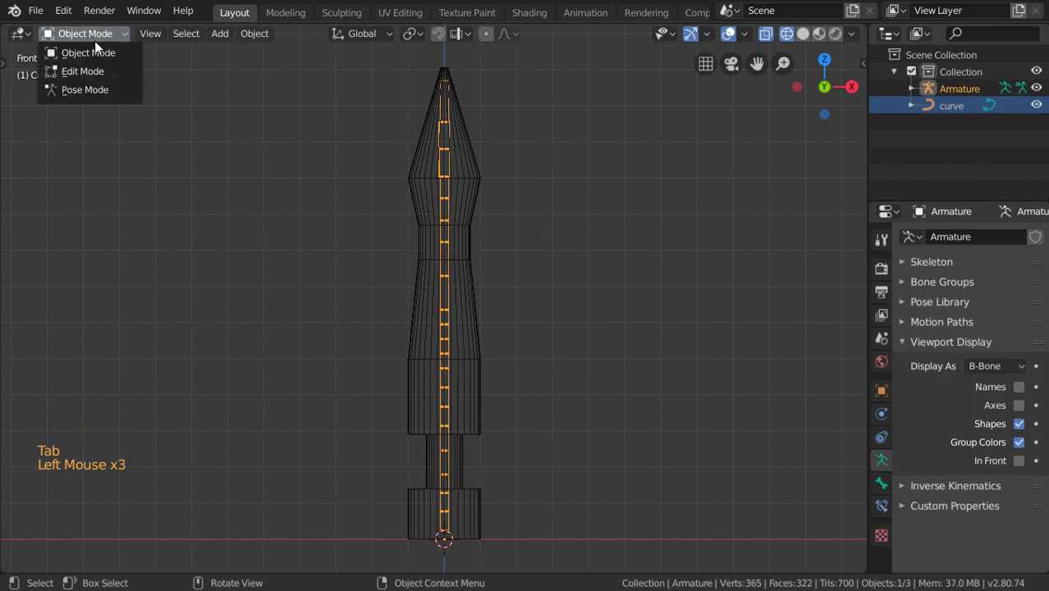
pyautogui.click(93, 90)
pyautogui.keyDown('shift'); pyautogui.moveTo(398, 354); pyautogui.dragTo(337, 228, button='middle'); pyautogui.keyUp('shift')
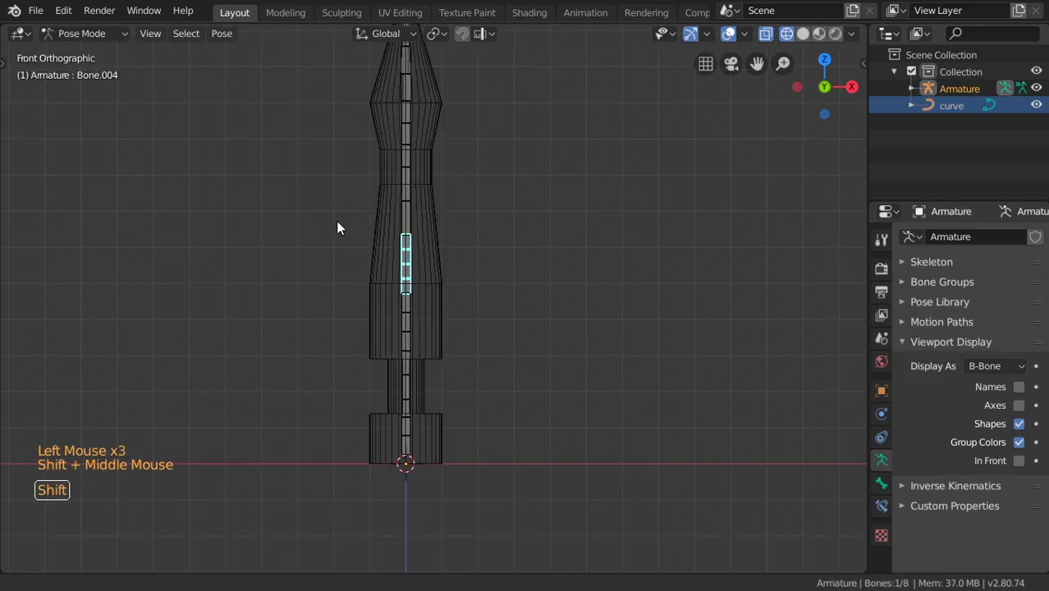
pyautogui.click(405, 425)
pyautogui.scroll(-3, 405, 425)
pyautogui.keyDown('shift'); pyautogui.moveTo(444, 352); pyautogui.dragTo(431, 418, button='middle'); pyautogui.keyUp('shift')
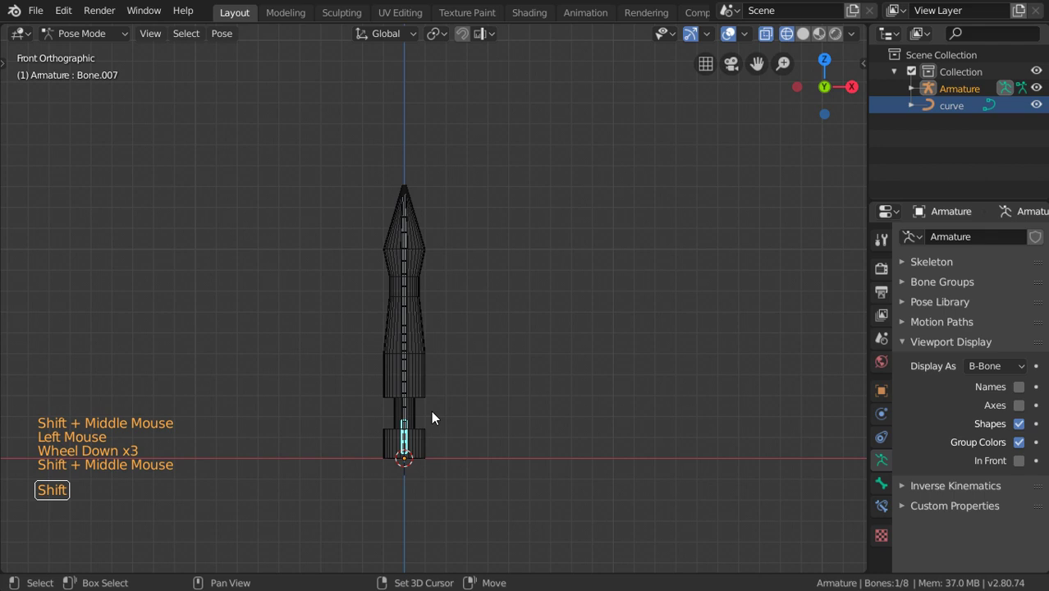
# In armature Edit Mode, snap the 3D cursor to the top bone tip.
pyautogui.press('Tab')
pyautogui.scroll(2, 432, 416)
pyautogui.click(82, 34)
pyautogui.click(393, 145)
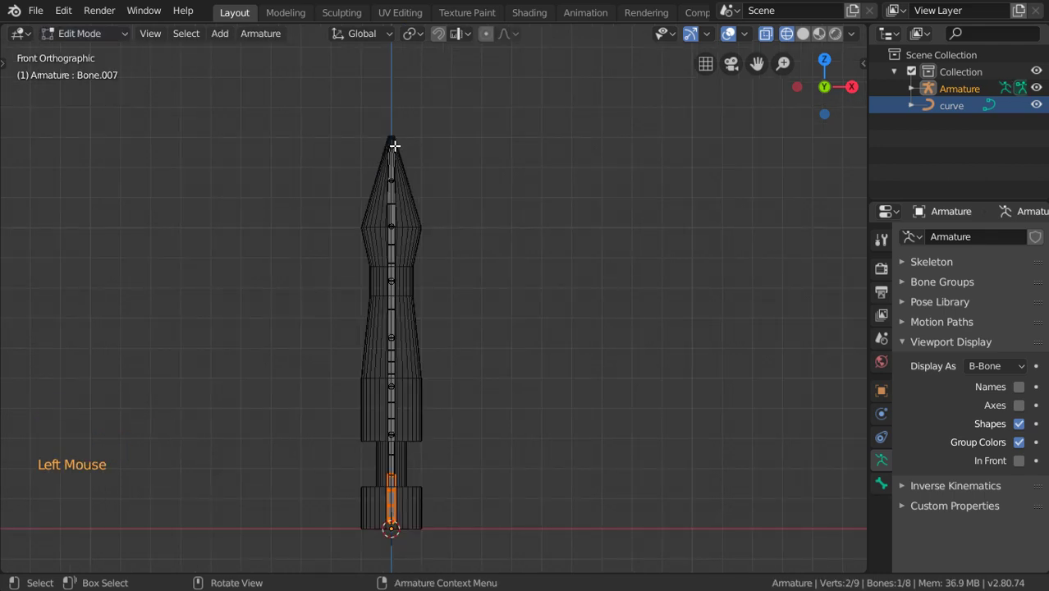
pyautogui.click(392, 146)
pyautogui.hotkey('shift', 's')
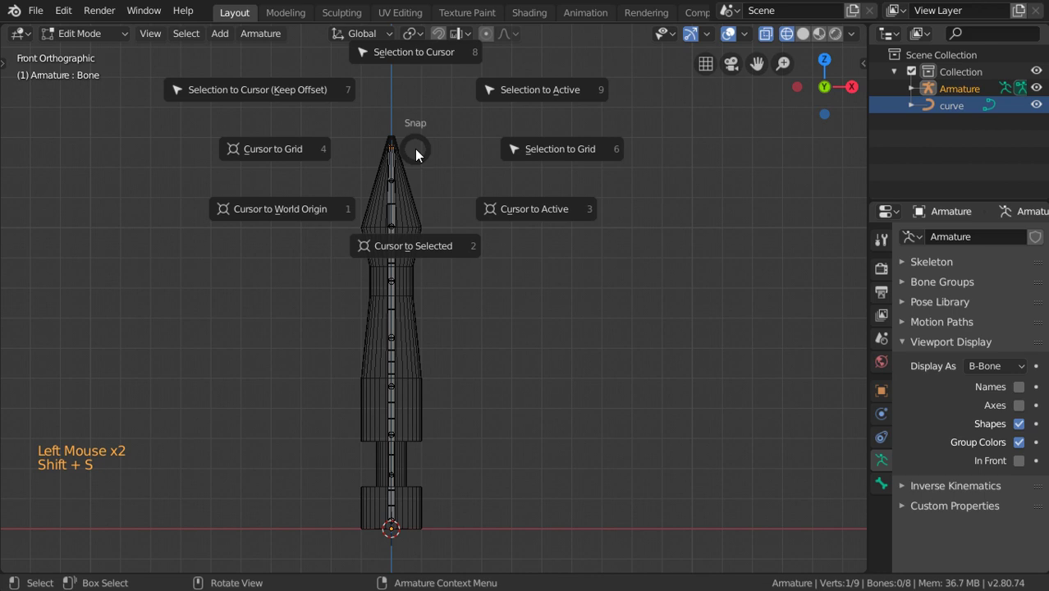
pyautogui.click(425, 230)
pyautogui.press('Tab')
# Back in Object Mode, set the armature's origin to the 3D cursor, then undo it.
pyautogui.click(110, 35)
pyautogui.click(97, 56)
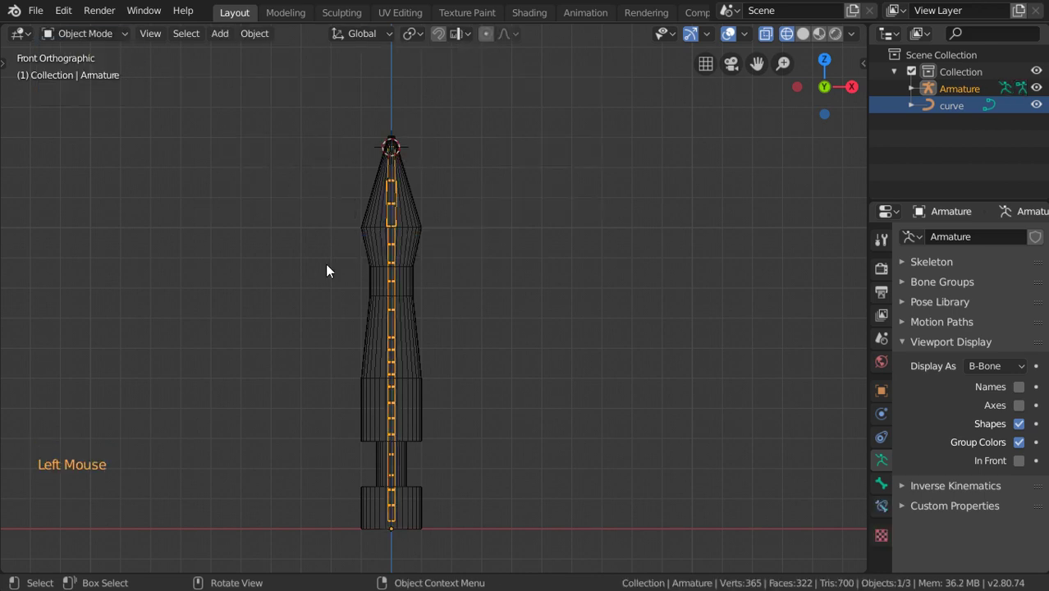
pyautogui.click(248, 35)
pyautogui.moveTo(371, 72)
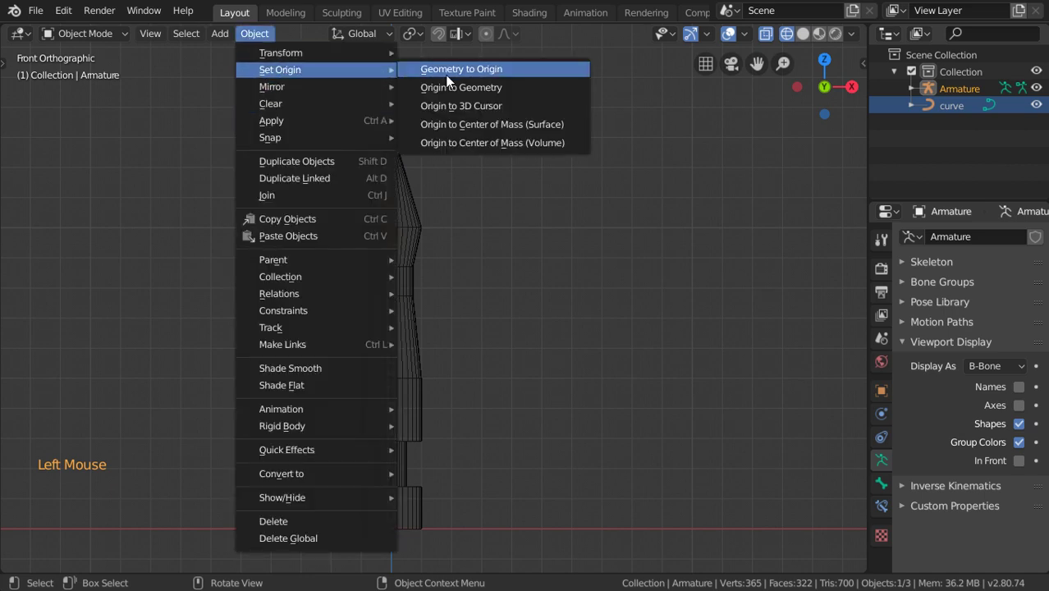
pyautogui.click(481, 107)
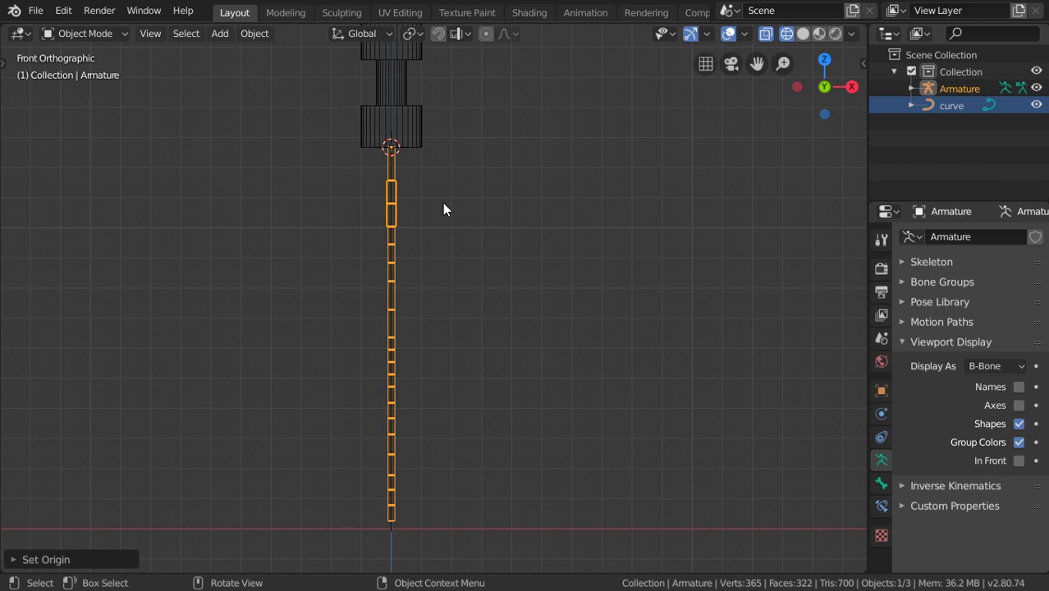
pyautogui.scroll(-3, 443, 204)
pyautogui.hotkey('ctrl', 'z')
# Try Origin to 3D Cursor again, undo it, and reselect the armature.
pyautogui.click(250, 33)
pyautogui.moveTo(352, 72)
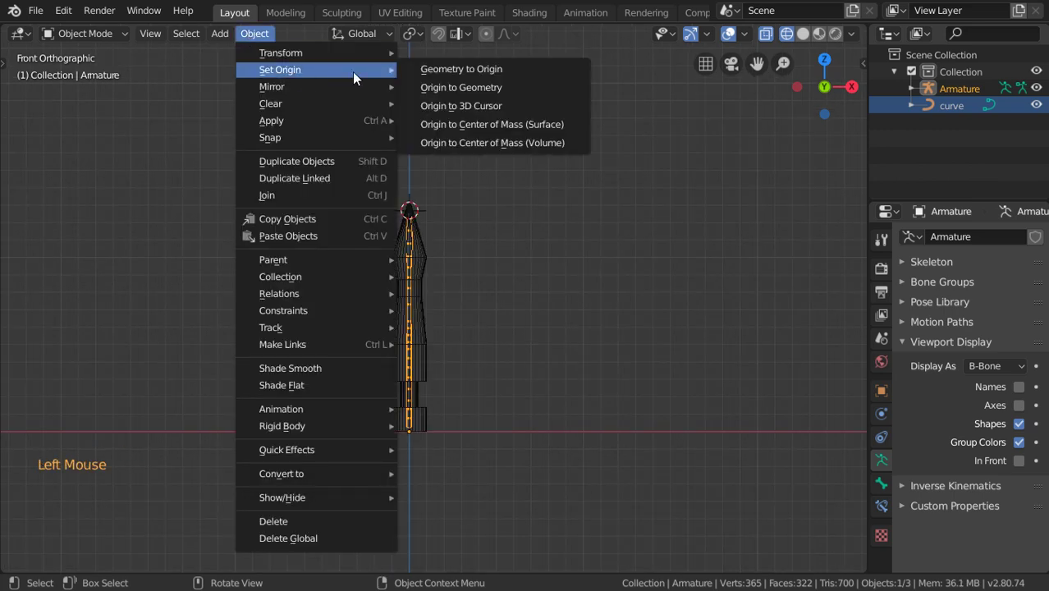
pyautogui.click(479, 110)
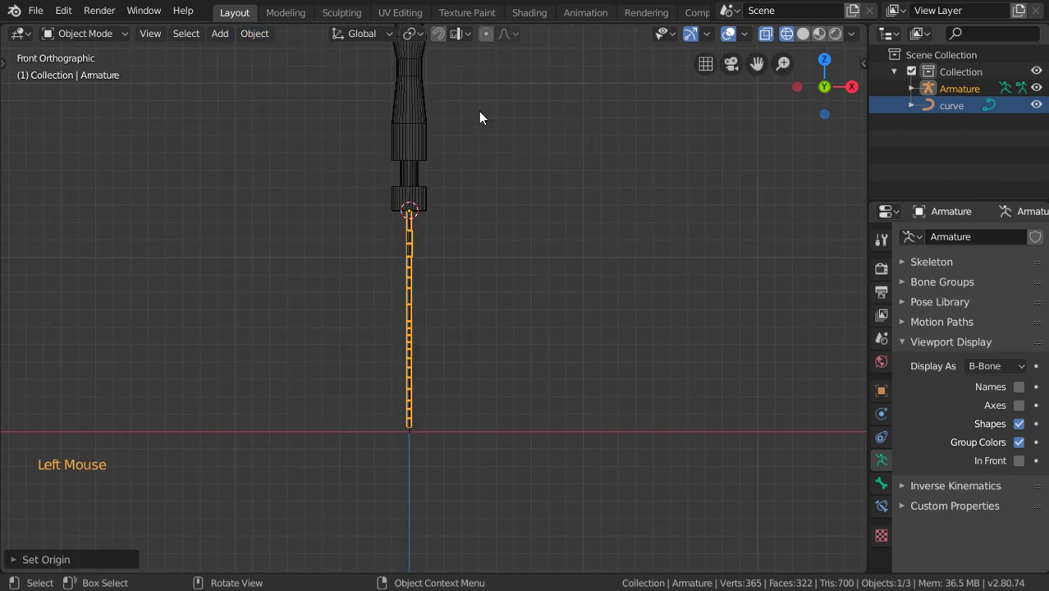
pyautogui.scroll(-3, 474, 139)
pyautogui.hotkey('ctrl', 'z')
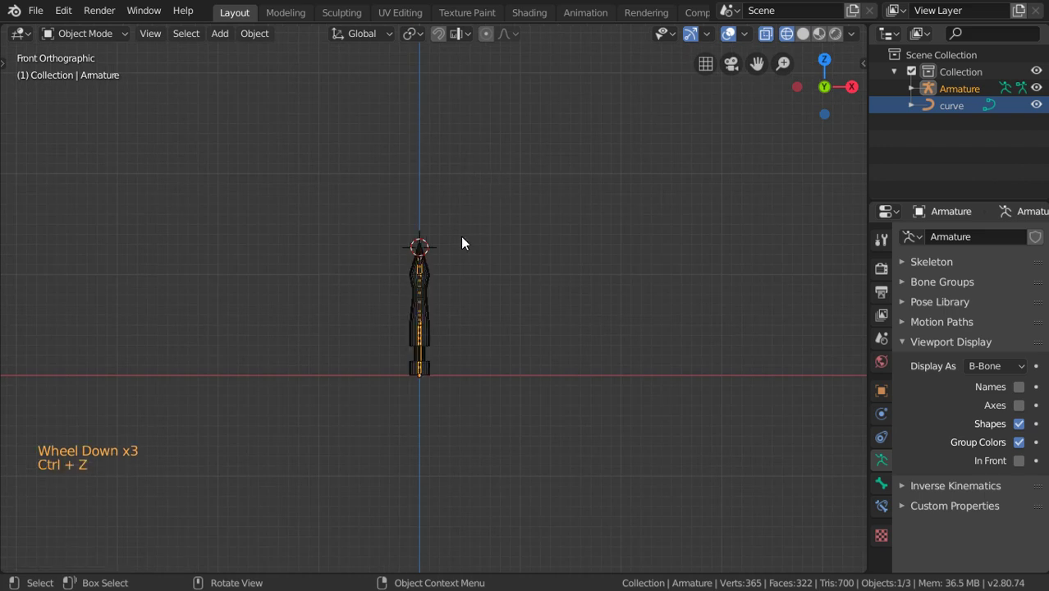
pyautogui.click(462, 238)
pyautogui.scroll(9, 461, 238)
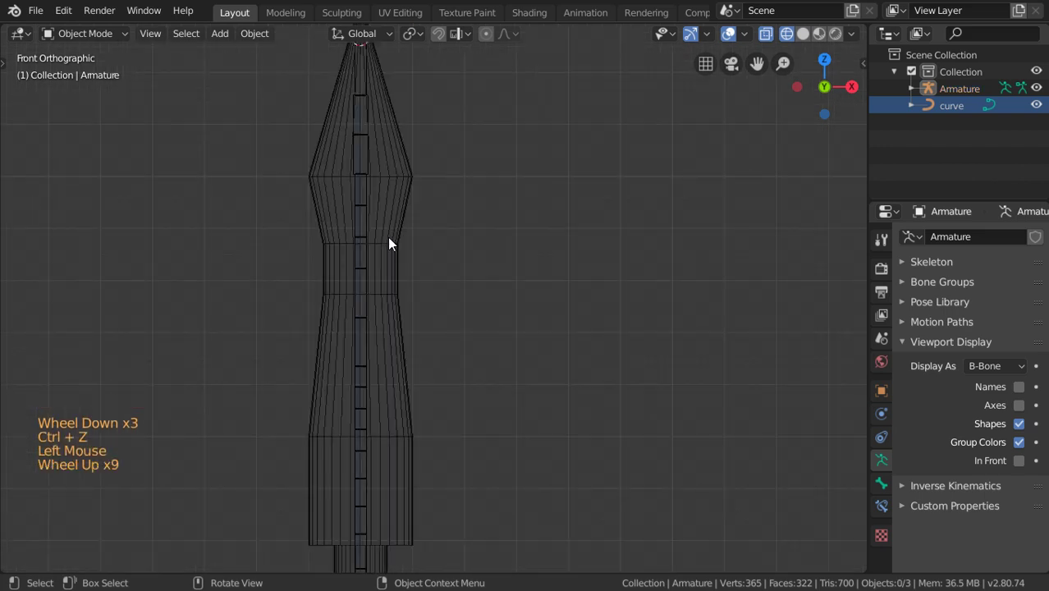
pyautogui.click(387, 238)
pyautogui.scroll(-4, 401, 219)
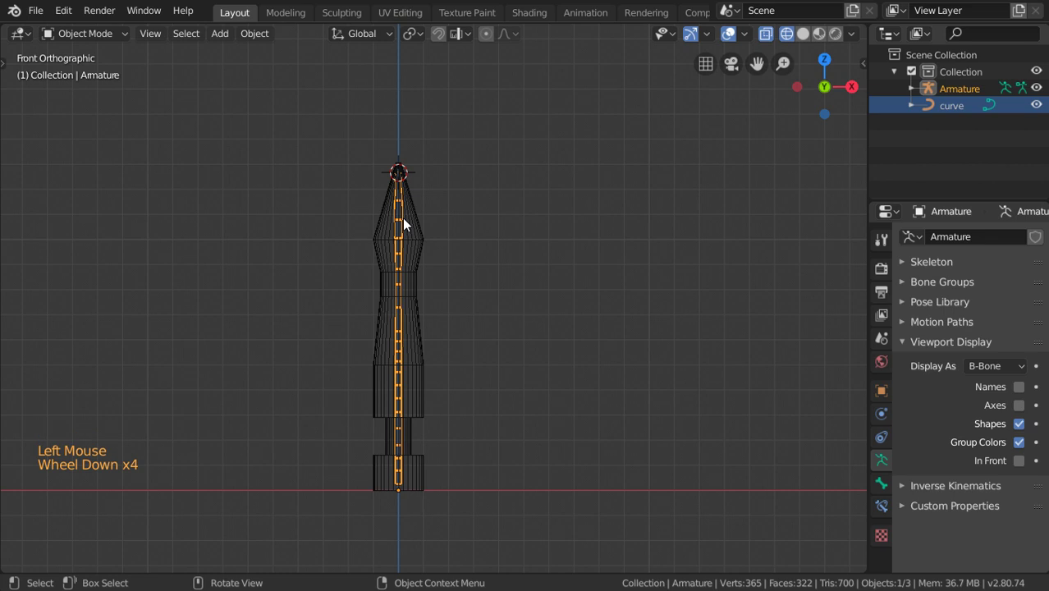
pyautogui.click(255, 33)
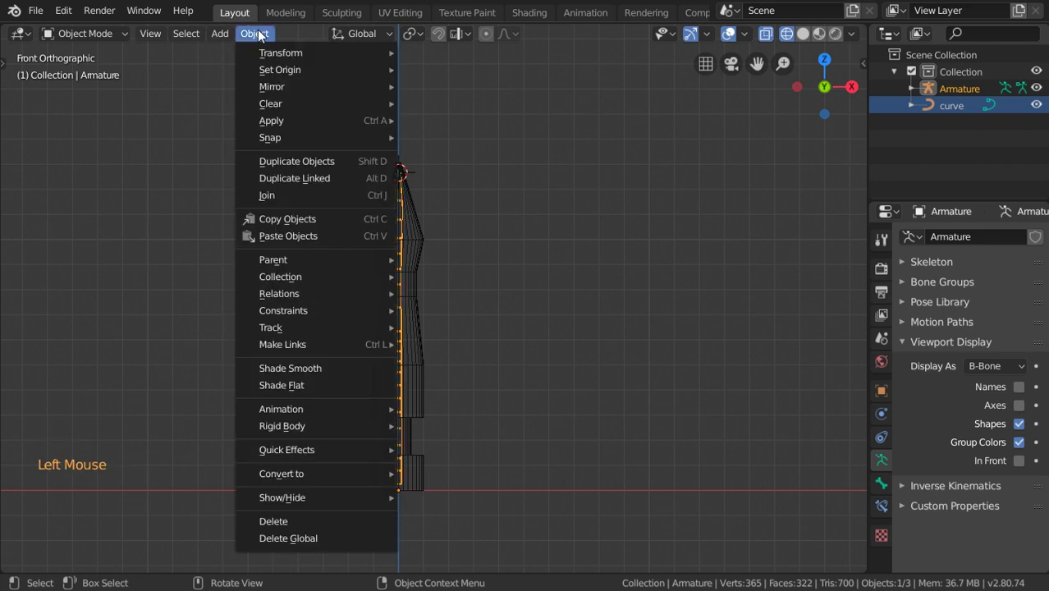
# Apply the chosen origin setting, then select all column mesh vertices and move them along Z.
pyautogui.moveTo(280, 69)
pyautogui.click(444, 129)
pyautogui.click(421, 141)
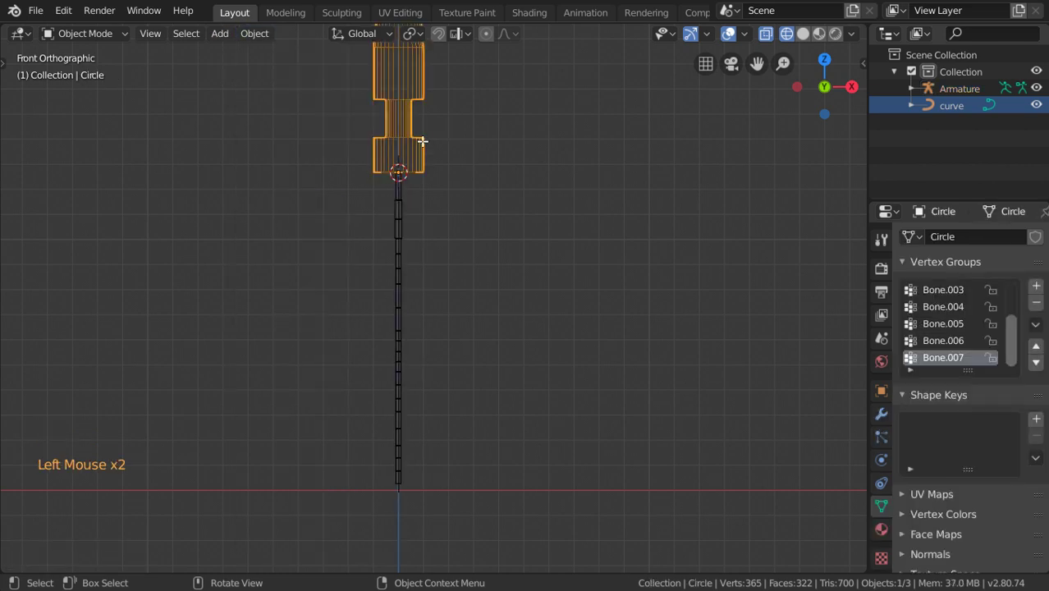
pyautogui.press('Tab')
pyautogui.scroll(-5, 425, 155)
pyautogui.press('a')
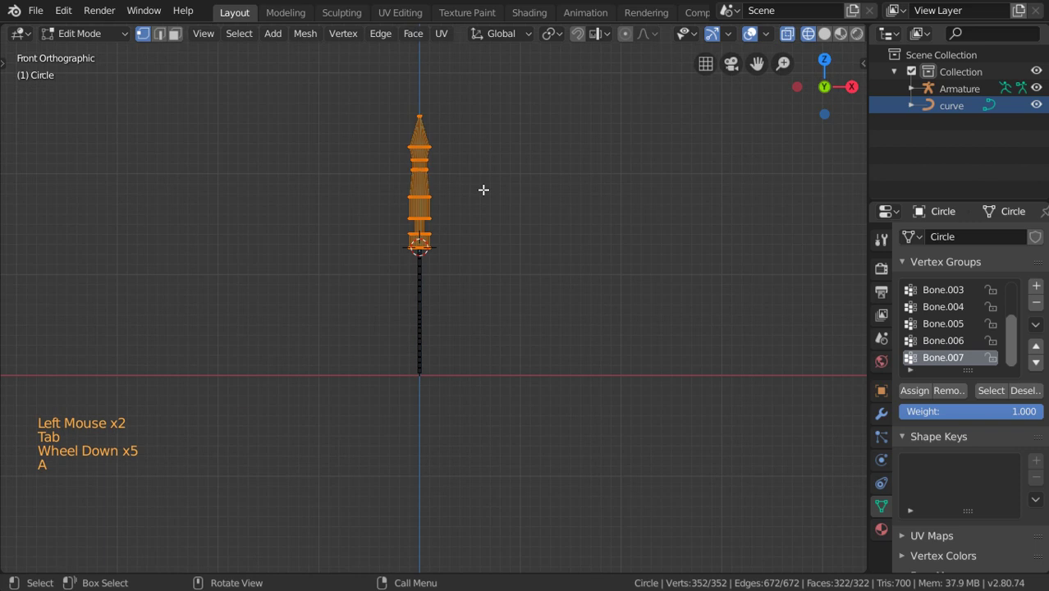
pyautogui.press('g')
pyautogui.press('z')
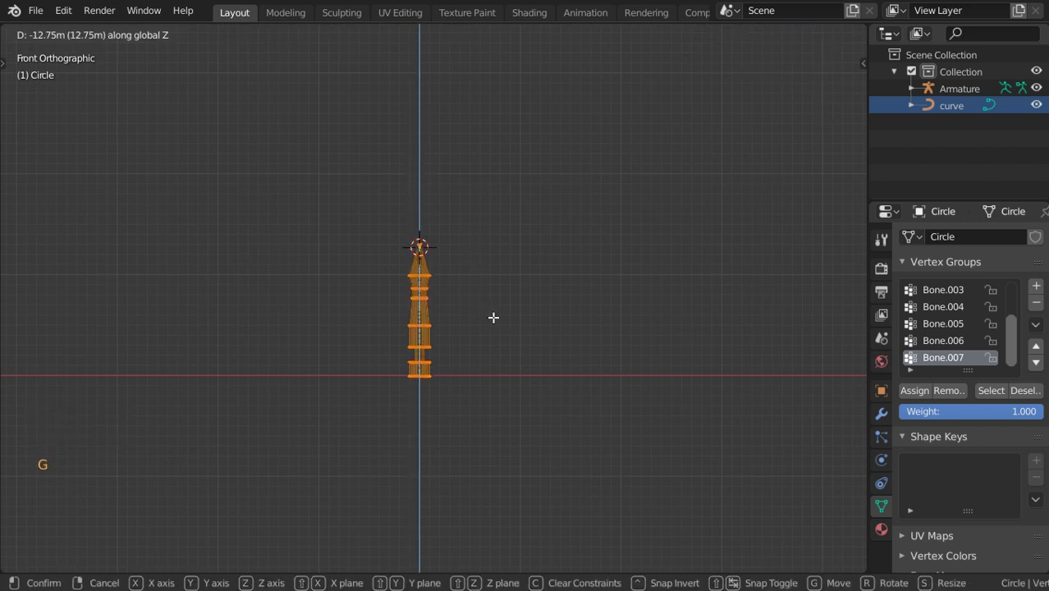
# Confirm the column mesh's lower position, return to Object Mode, and select the armature.
pyautogui.click(493, 318)
pyautogui.press('Tab')
pyautogui.scroll(9, 493, 317)
pyautogui.click(361, 132)
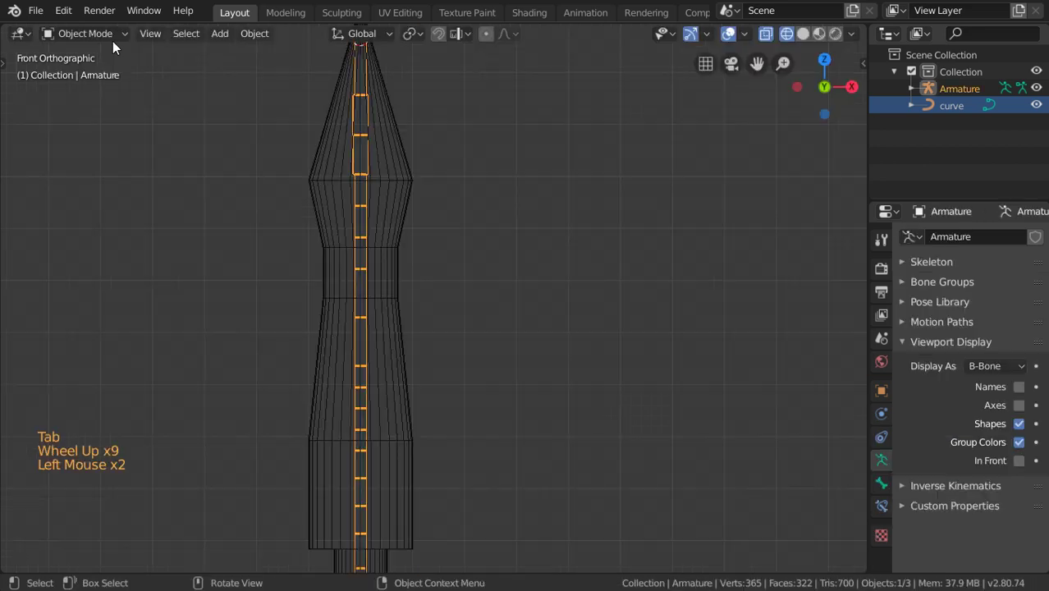
# Switch the armature to Pose Mode, select Bone.007 at the base, and show Bone Constraints.
pyautogui.click(85, 33)
pyautogui.click(78, 71)
pyautogui.moveTo(93, 42); pyautogui.dragTo(95, 83)
pyautogui.scroll(-2, 311, 378)
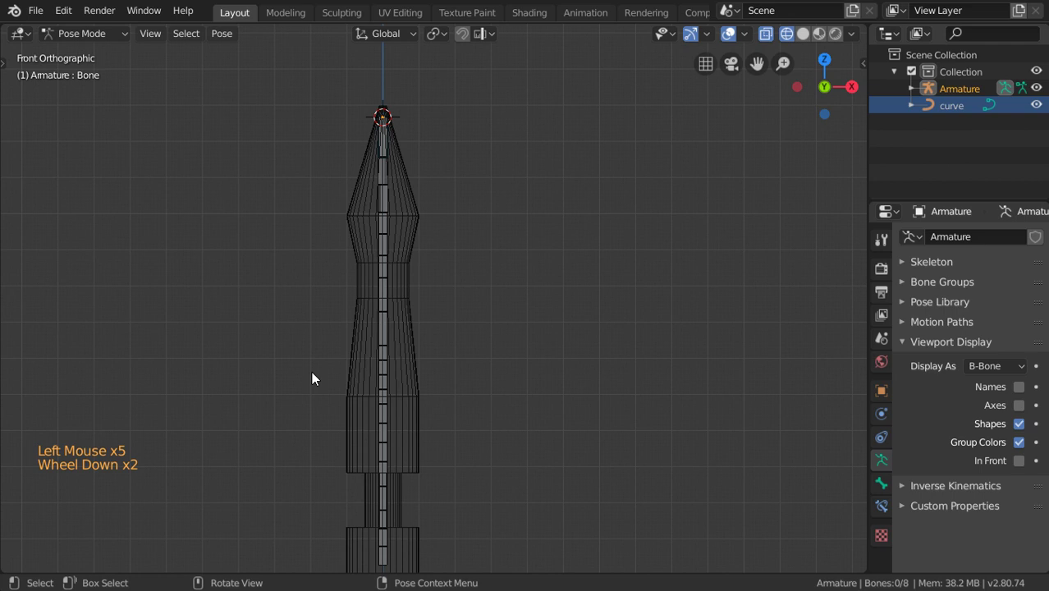
pyautogui.keyDown('shift'); pyautogui.moveTo(311, 378); pyautogui.dragTo(262, 205, button='middle'); pyautogui.keyUp('shift')
pyautogui.scroll(1, 263, 205)
pyautogui.click(326, 361)
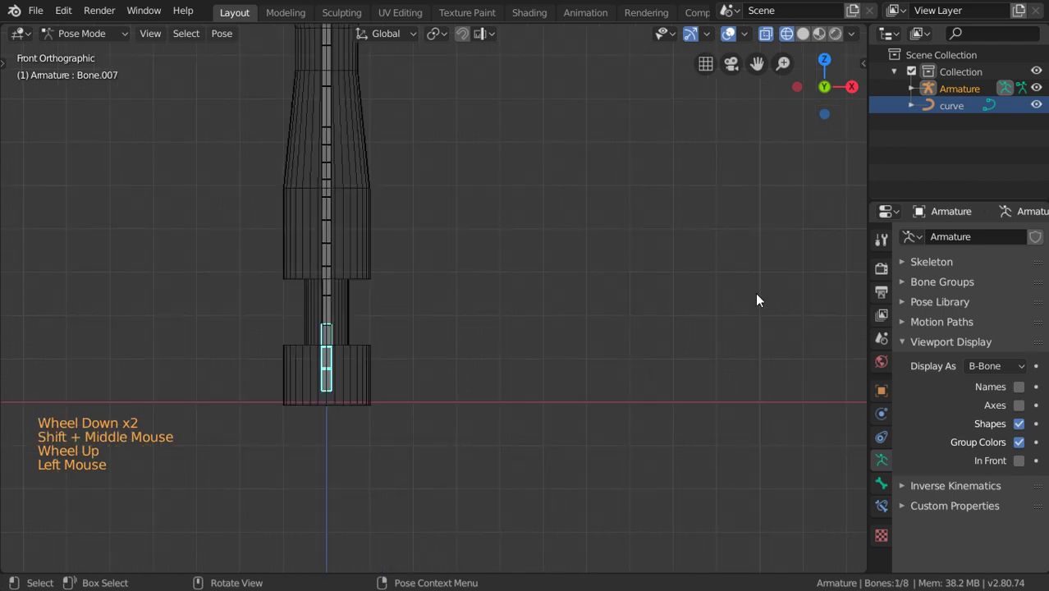
pyautogui.click(880, 505)
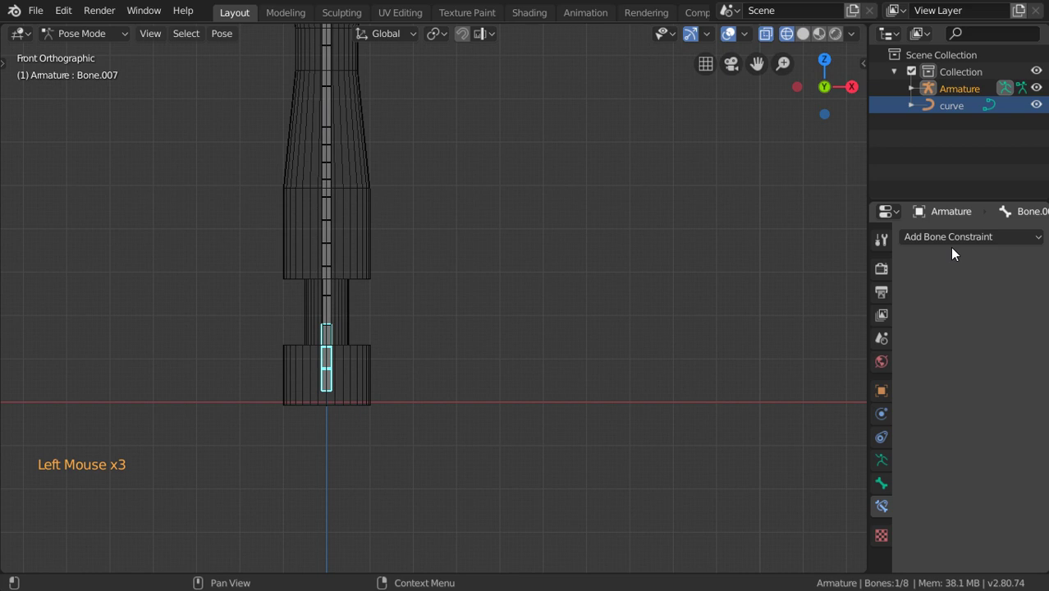
# Add a Spline IK constraint on Bone.007 targeting curve with chain length 7.
pyautogui.click(949, 247)
pyautogui.click(967, 341)
pyautogui.click(1039, 336)
pyautogui.click(1038, 336)
pyautogui.click(1039, 337)
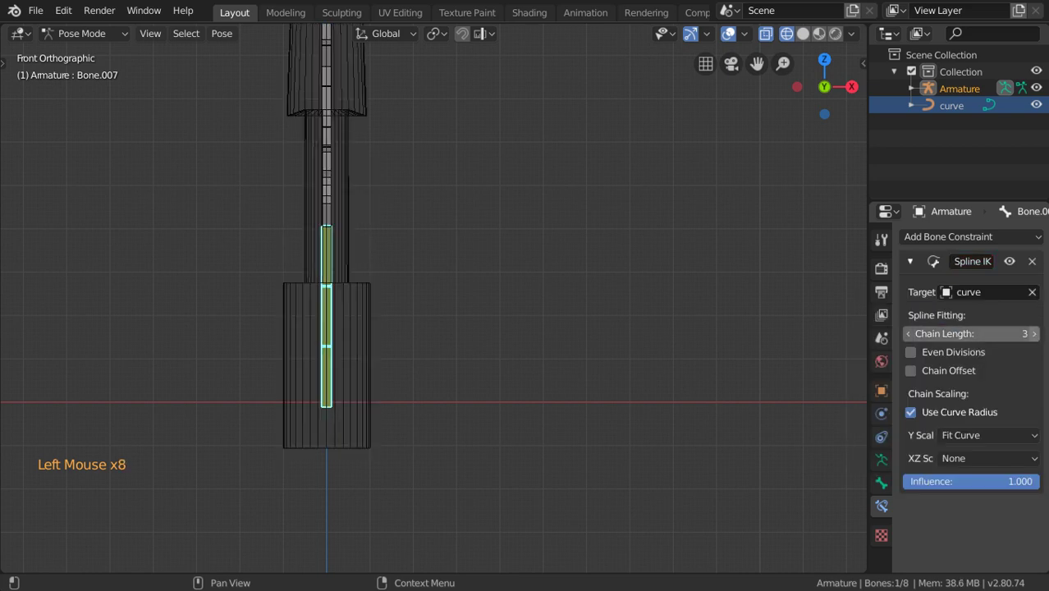
pyautogui.click(1038, 337)
pyautogui.click(1039, 337)
pyautogui.click(1038, 336)
pyautogui.click(1038, 336)
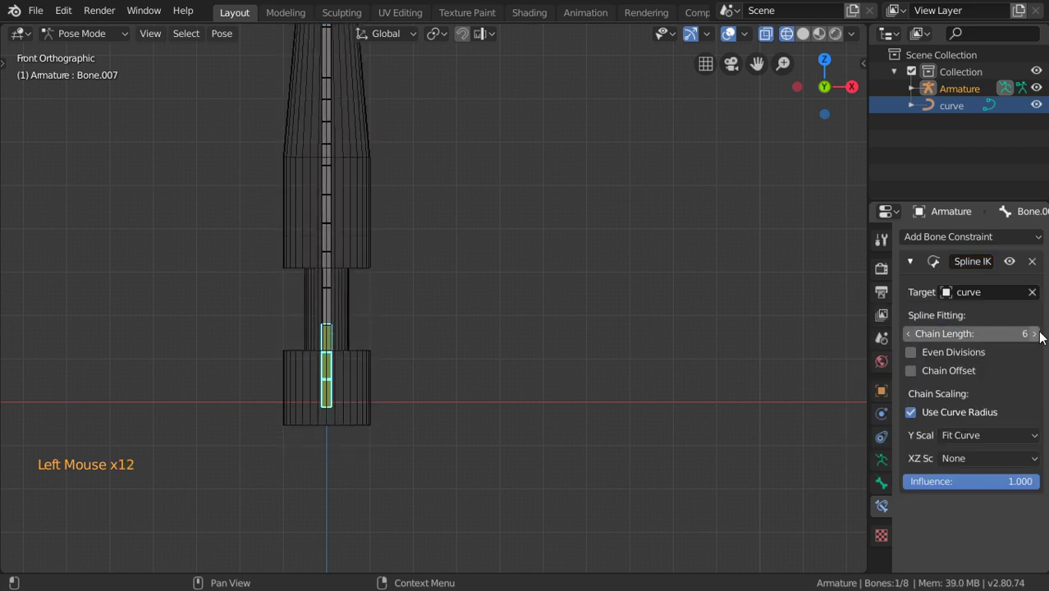
pyautogui.click(1034, 334)
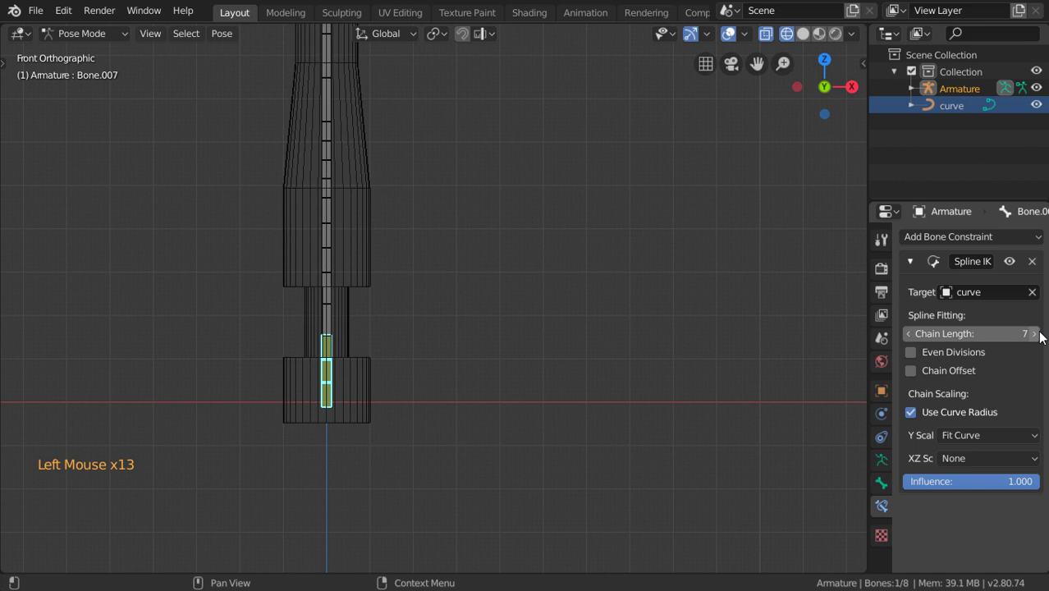
pyautogui.click(909, 334)
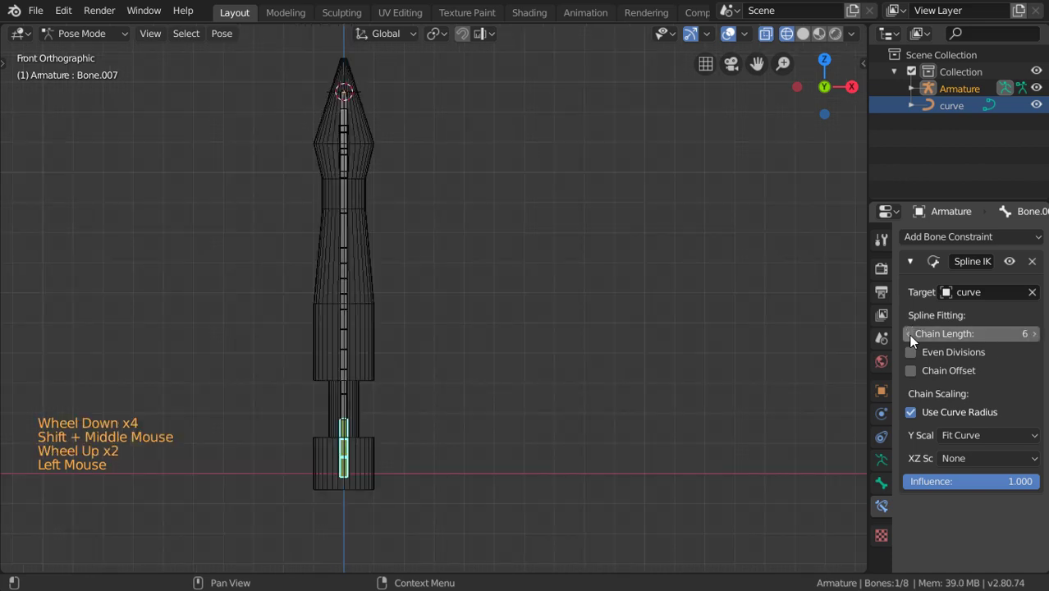
pyautogui.click(1035, 334)
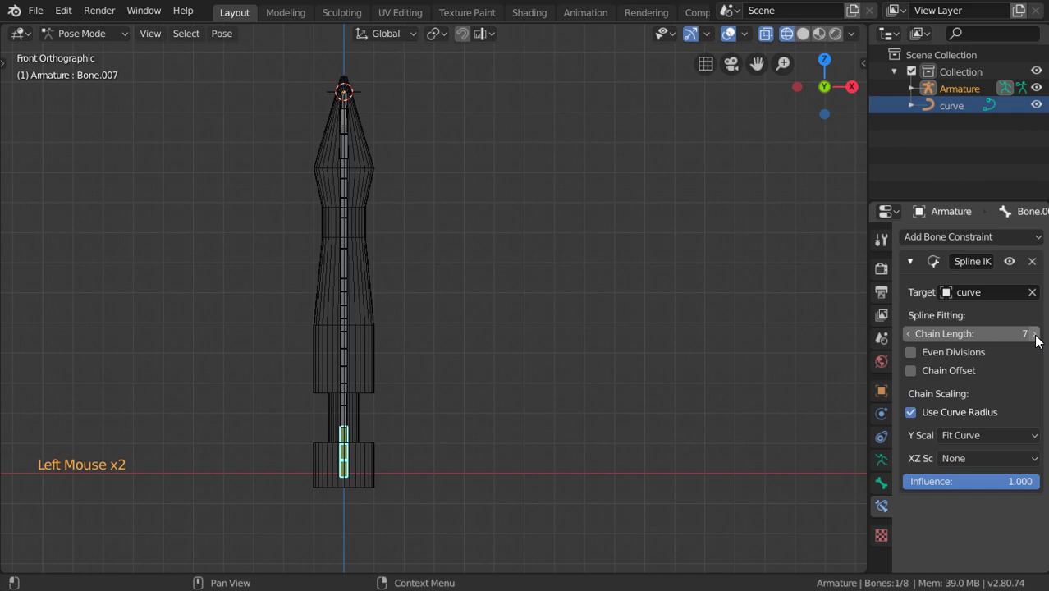
pyautogui.press('a')
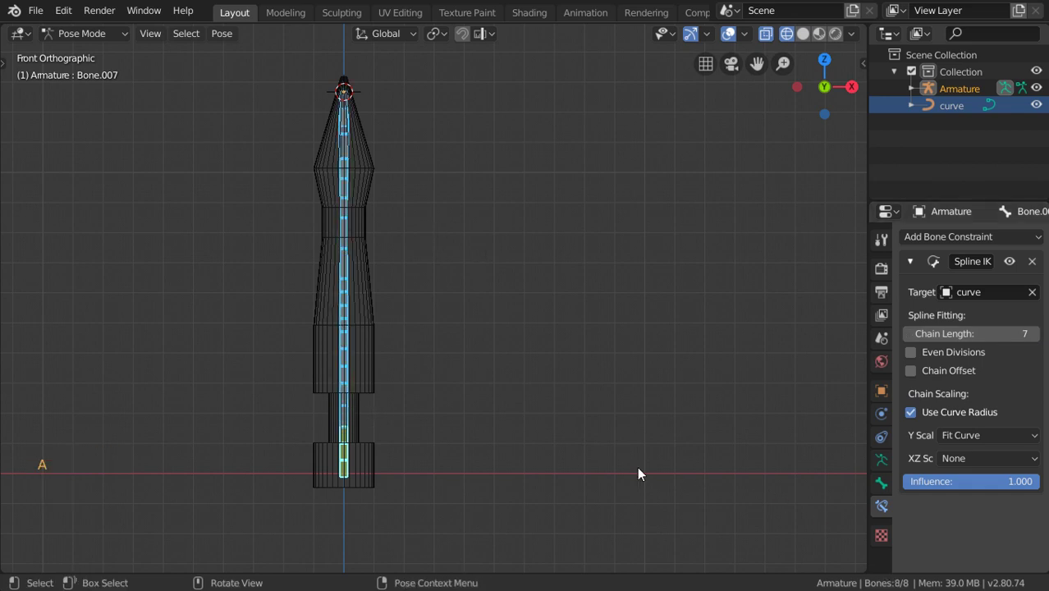
pyautogui.click(472, 357)
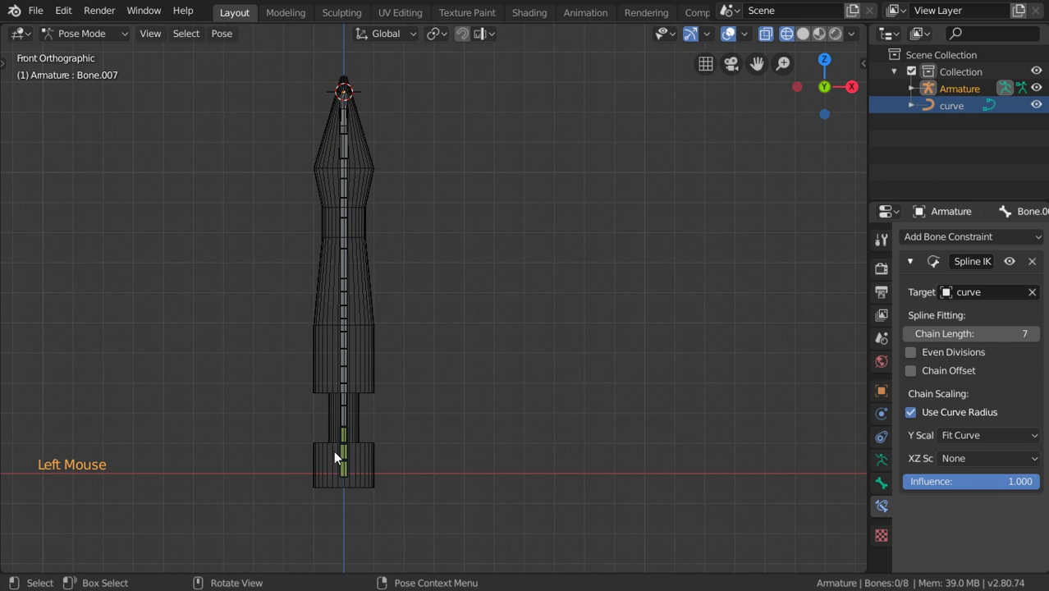
# Return to Object Mode, select the curve, and select all its control points in Edit Mode.
pyautogui.click(110, 31)
pyautogui.click(104, 56)
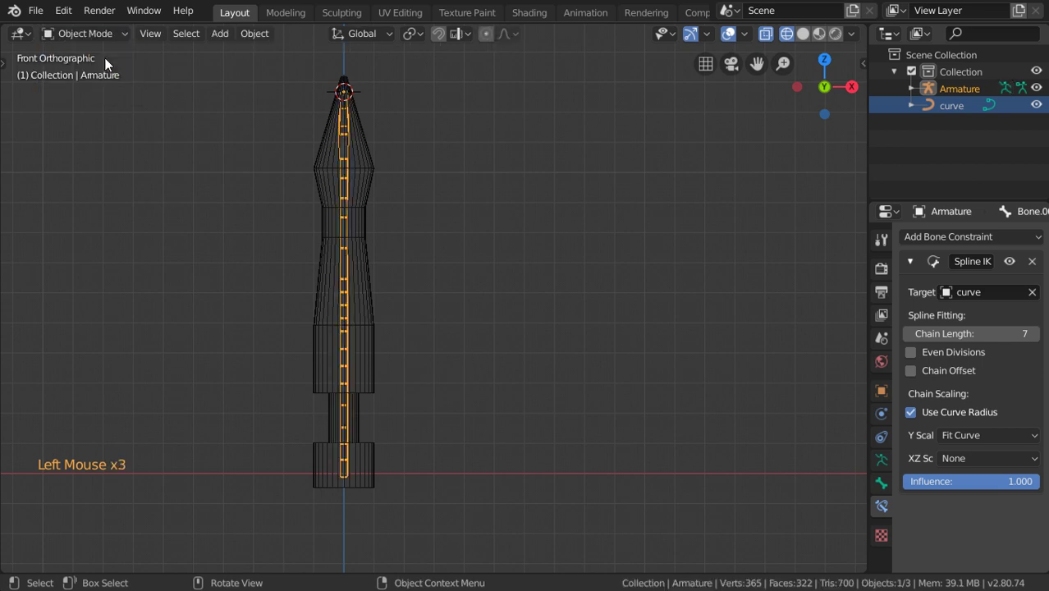
pyautogui.click(966, 106)
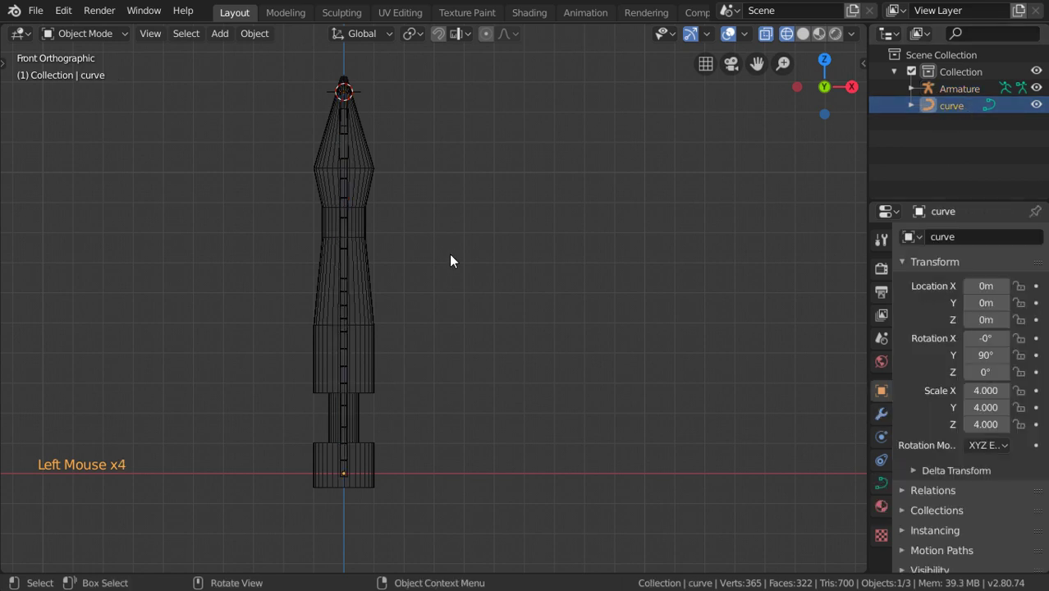
pyautogui.press('Tab')
pyautogui.press('a')
pyautogui.press('w')
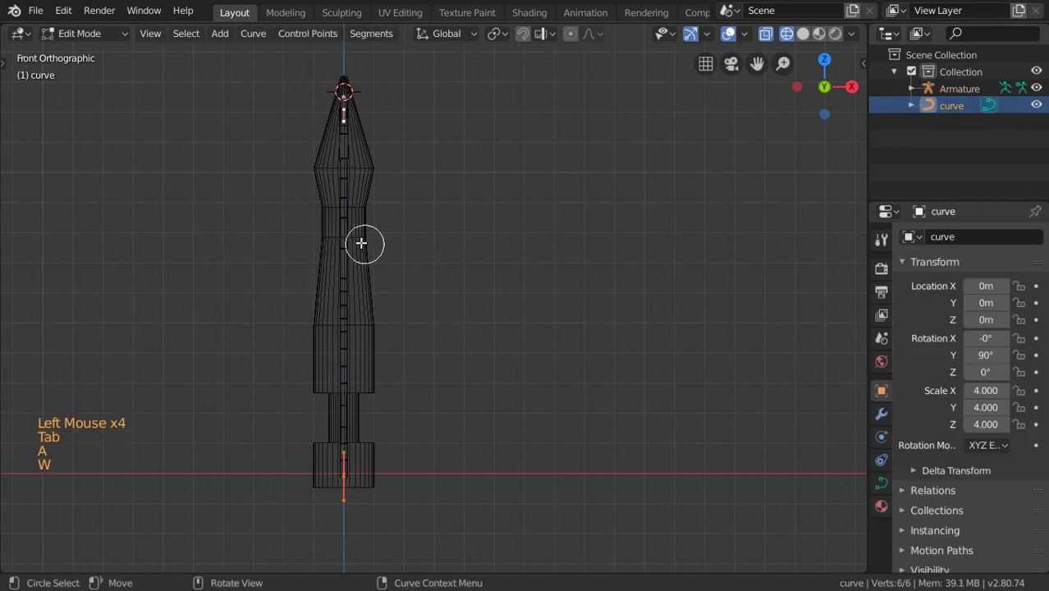
# Subdivide the selected curve with 8 cuts, giving 30 control points along the column.
pyautogui.rightClick(345, 242)
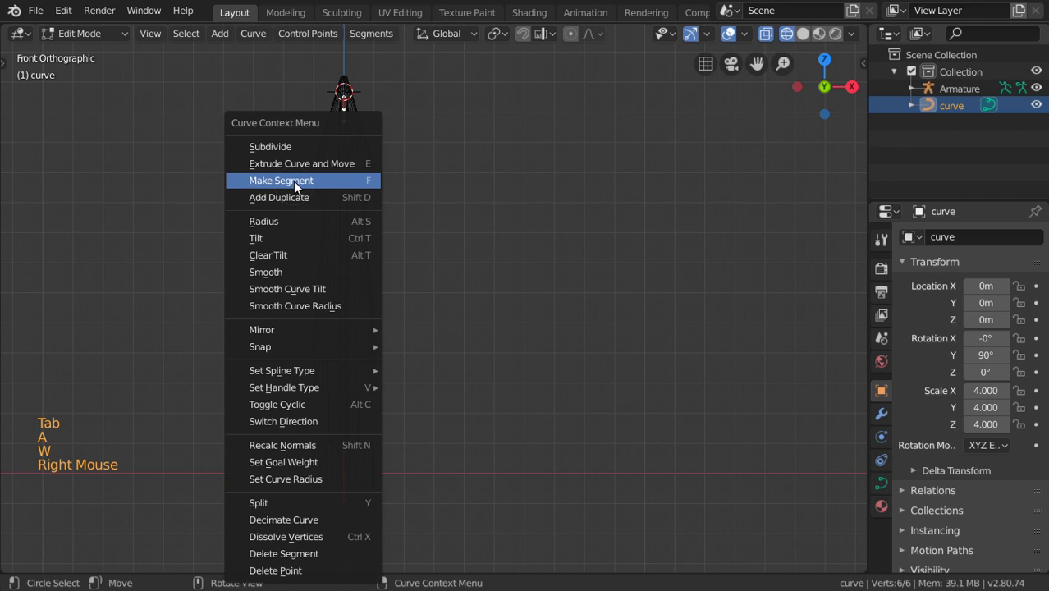
pyautogui.click(270, 146)
pyautogui.doubleClick(187, 550)
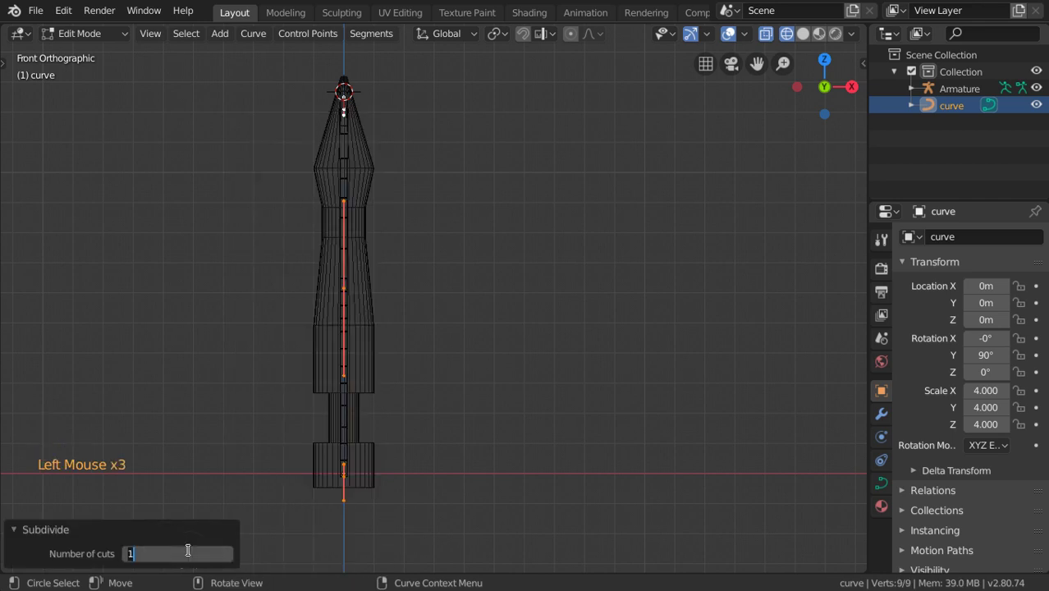
pyautogui.write('8')
pyautogui.press('Return')
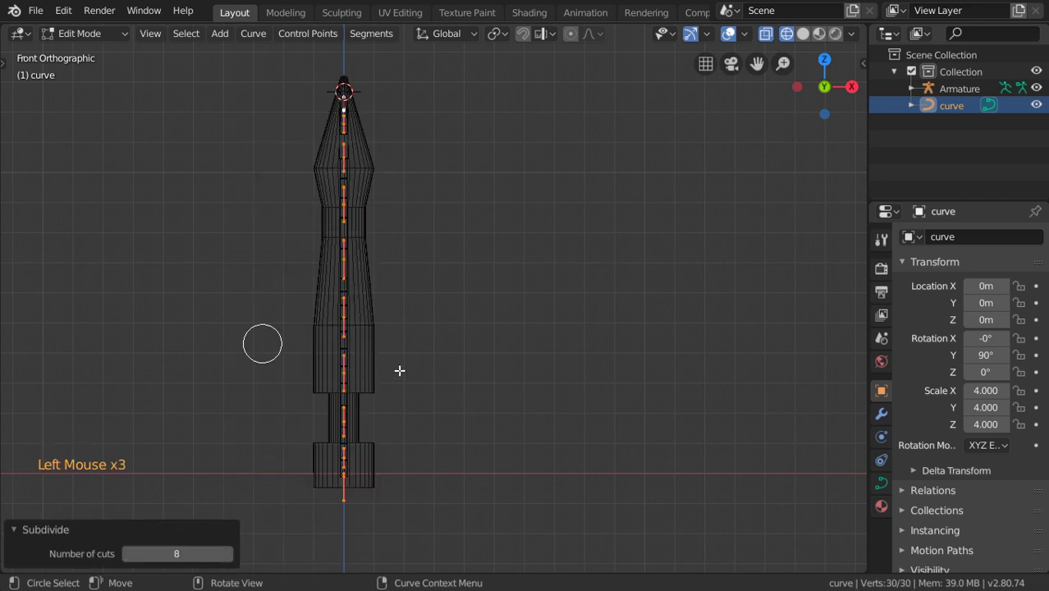
pyautogui.press('t')
pyautogui.click(162, 529)
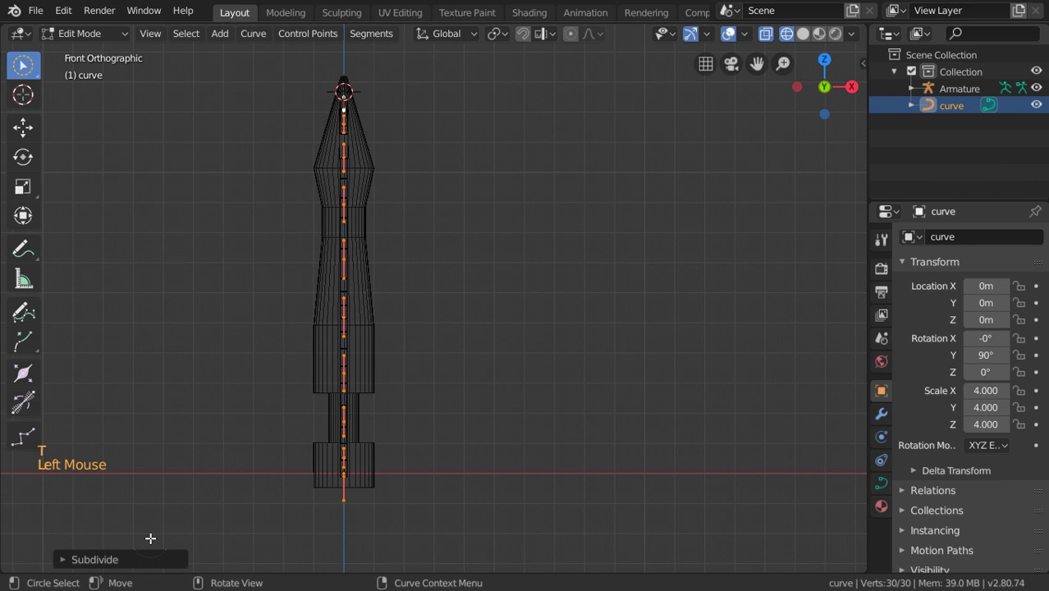
# Move a pair of curve control points back and forth to watch the column bend, then cancel.
pyautogui.doubleClick(396, 218)
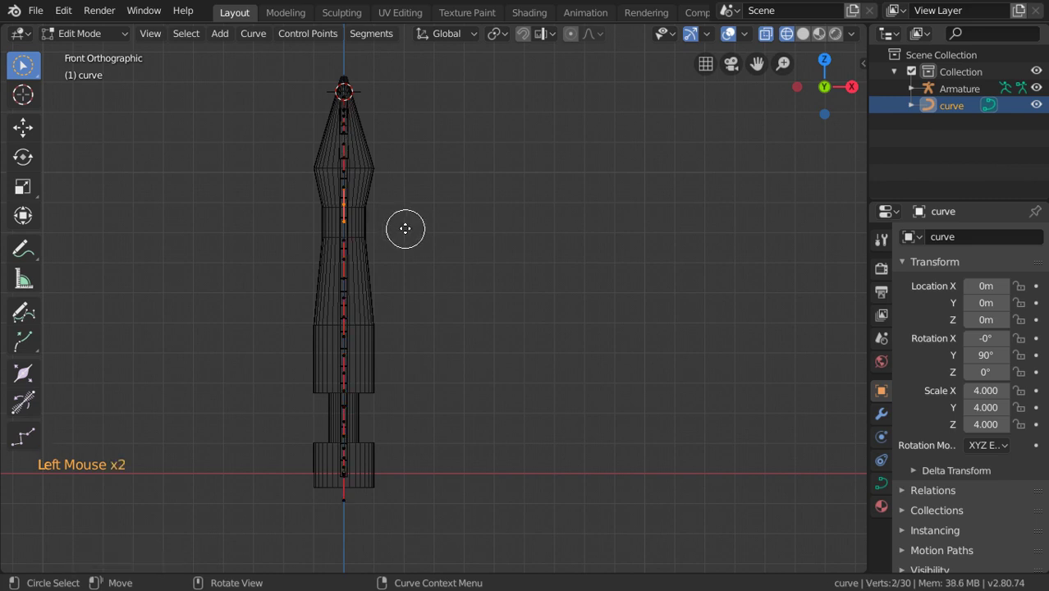
pyautogui.press('g')
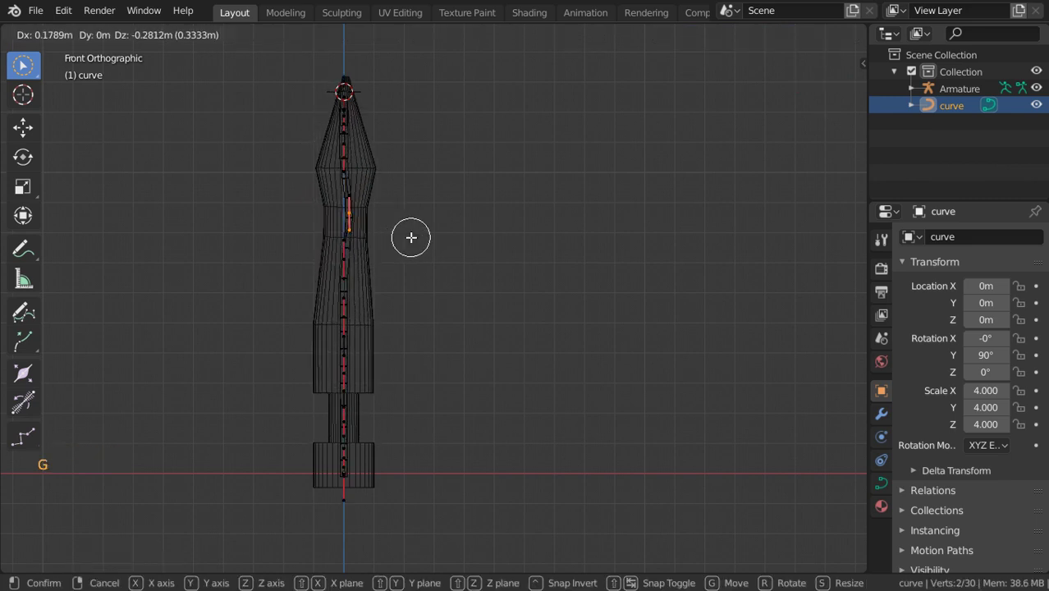
pyautogui.scroll(1, 377, 243)
pyautogui.click(344, 248)
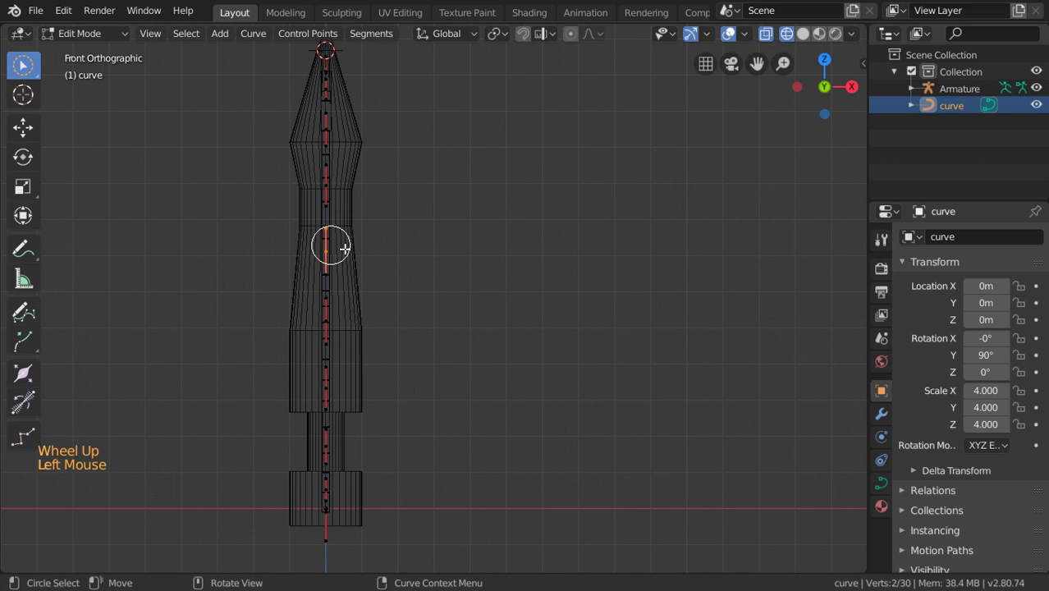
pyautogui.press('g')
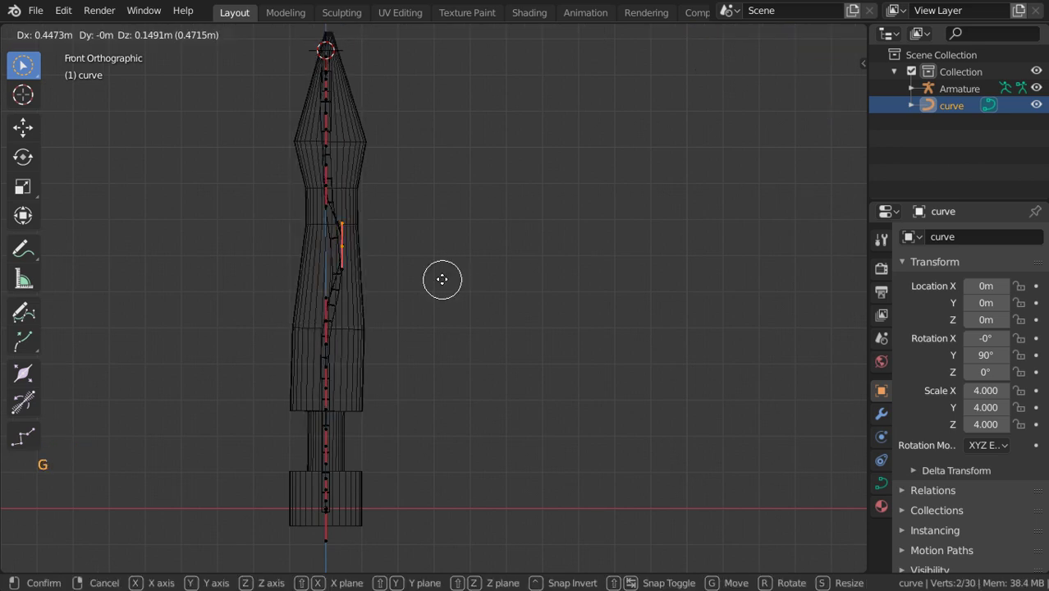
pyautogui.click(385, 333)
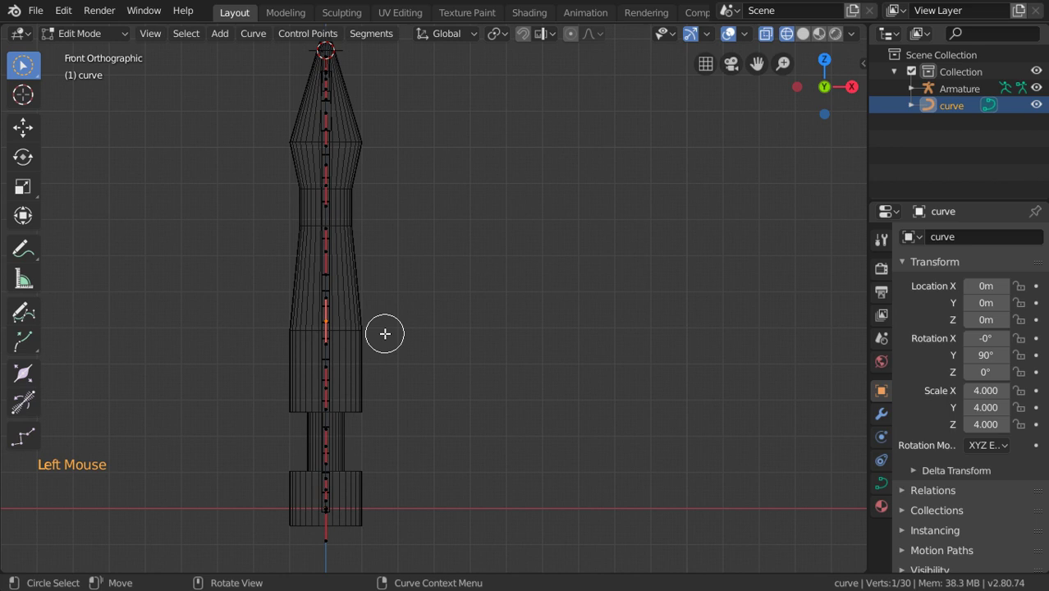
pyautogui.press('g')
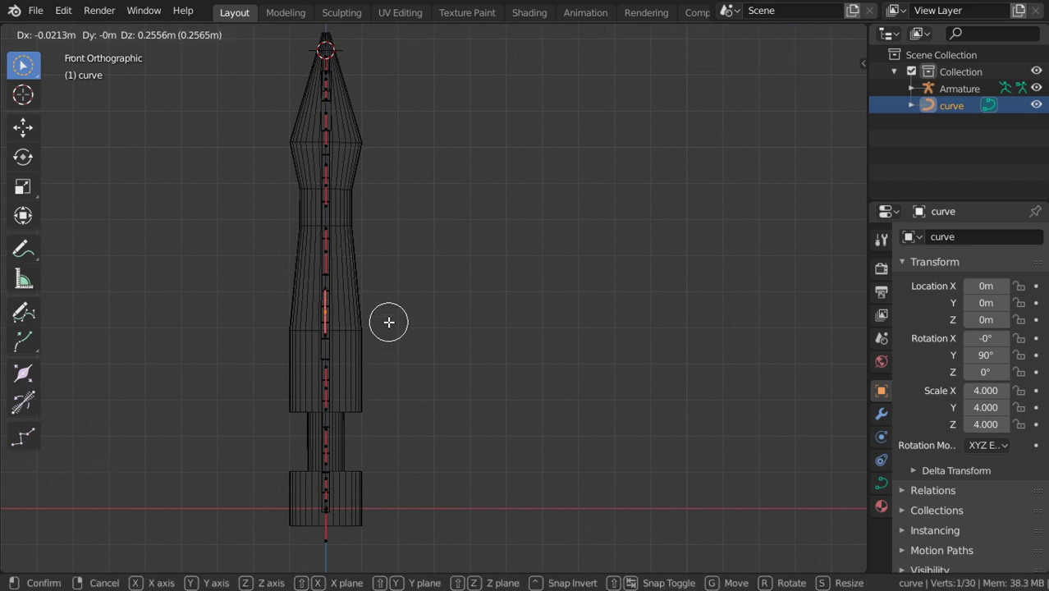
pyautogui.click(388, 322)
pyautogui.press('g')
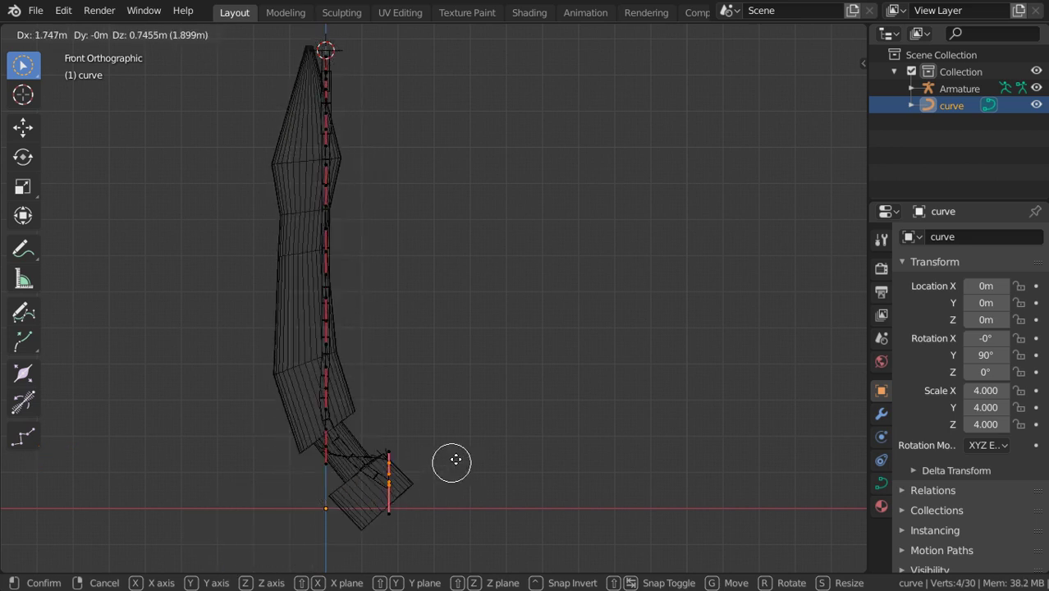
pyautogui.rightClick(317, 469)
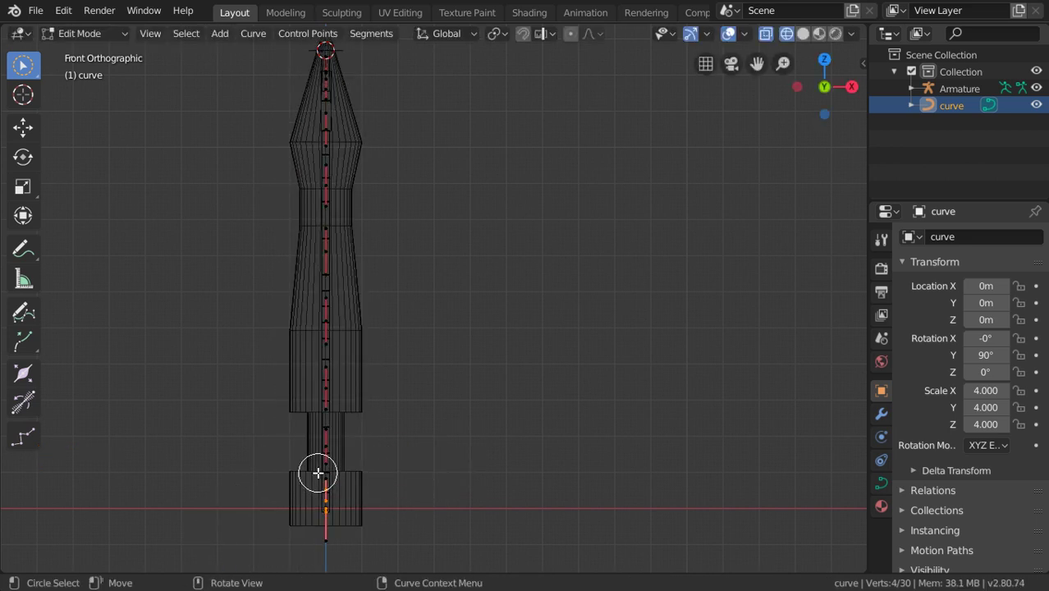
# Test moving the top curve points, then rotate and move the bottom points to swing the column.
pyautogui.click(325, 73)
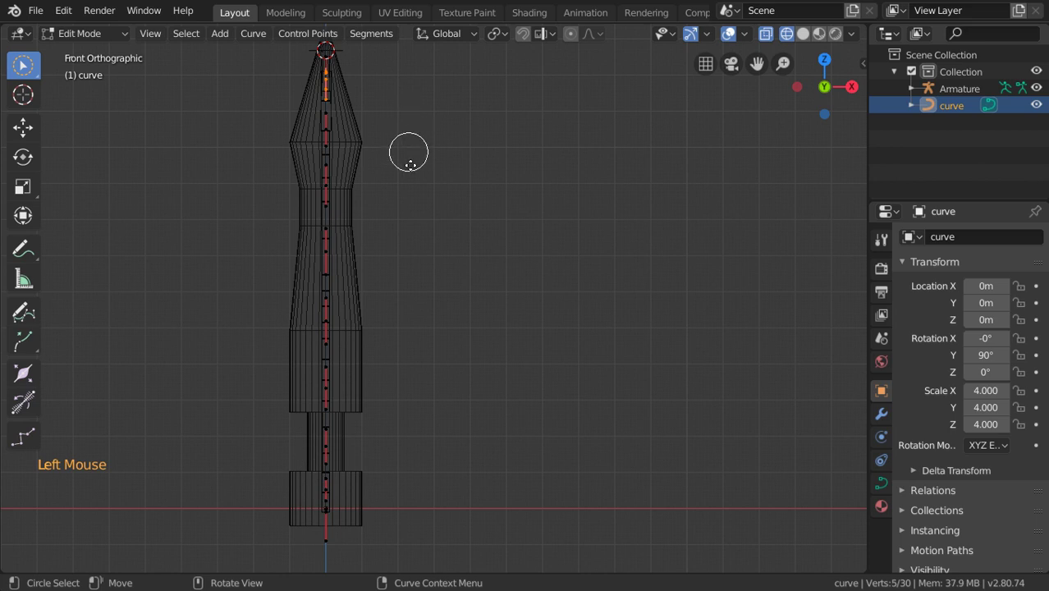
pyautogui.press('g')
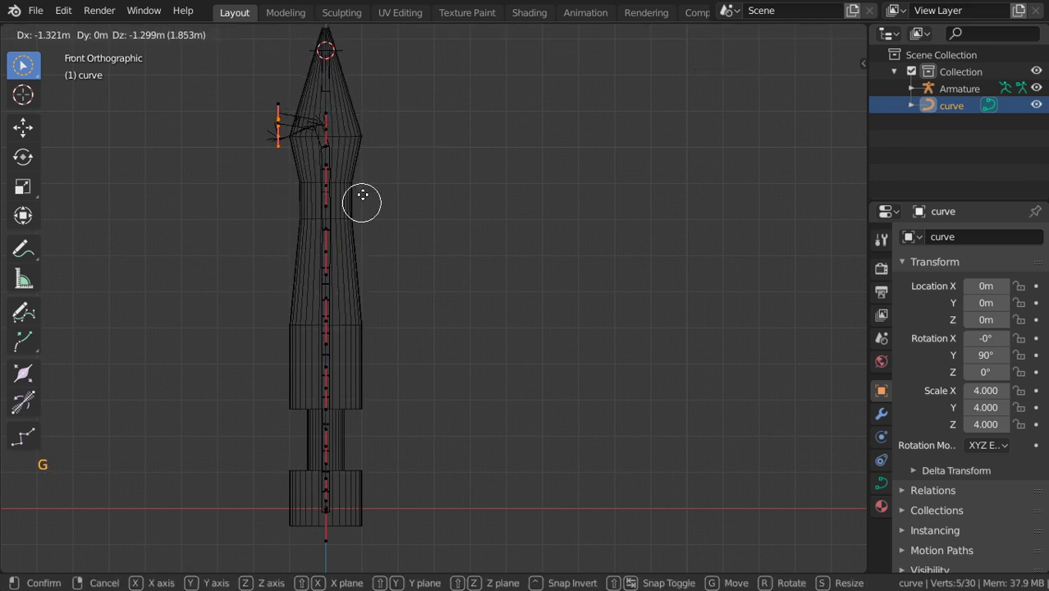
pyautogui.rightClick(362, 195)
pyautogui.click(325, 488)
pyautogui.press('r')
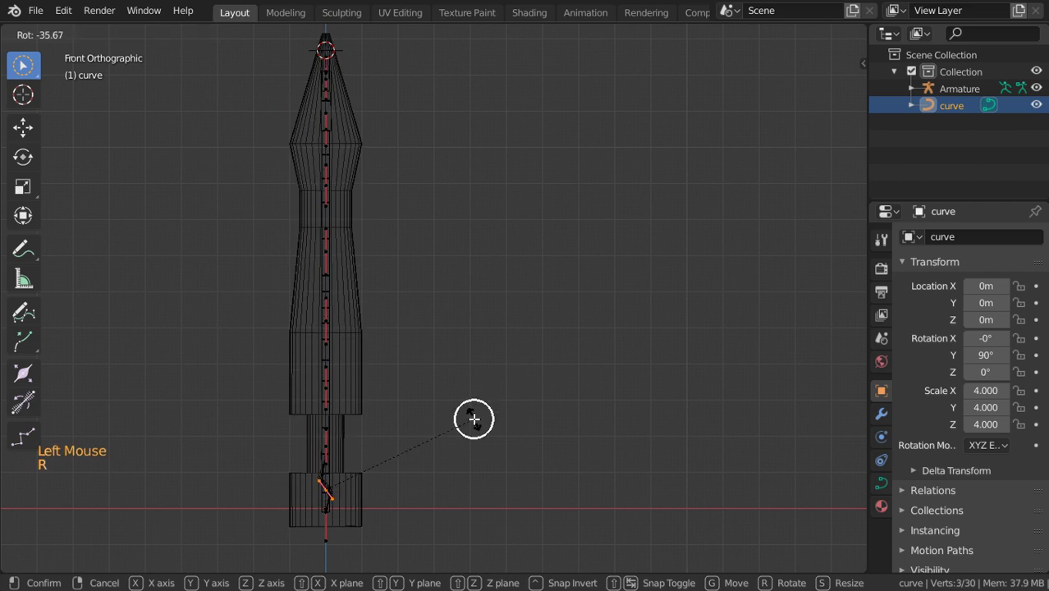
pyautogui.click(326, 510)
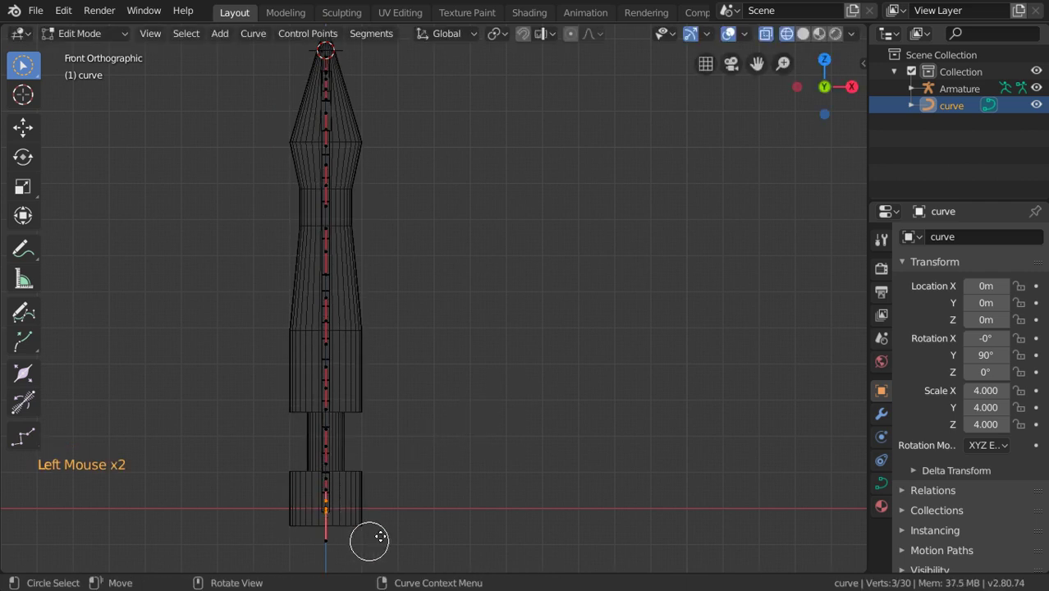
pyautogui.press('g')
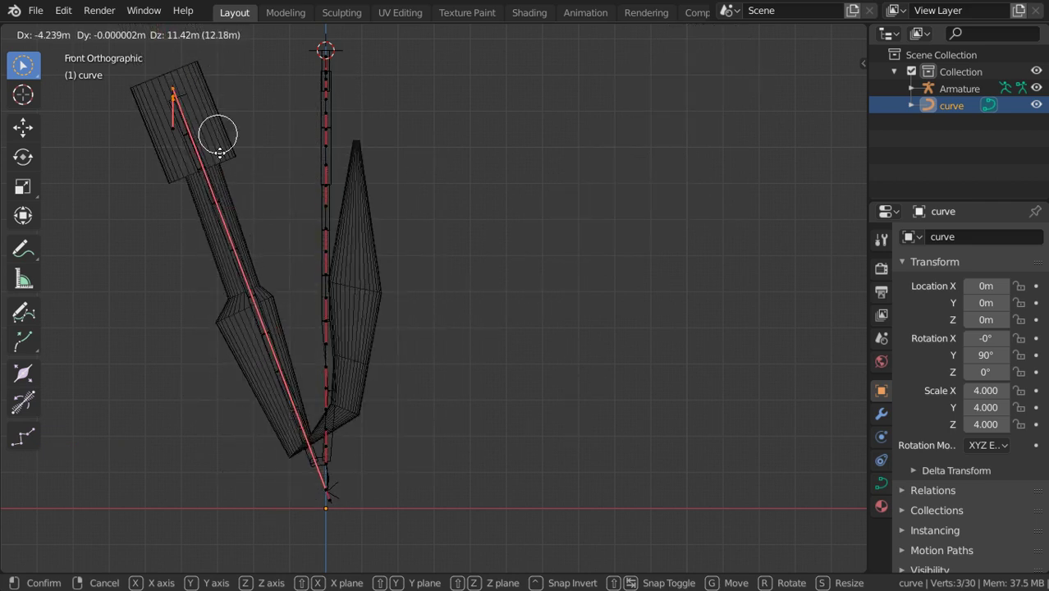
# Cancel the bend and hook the curve point just above the base to a new empty (Empty).
pyautogui.rightClick(219, 153)
pyautogui.scroll(3, 219, 153)
pyautogui.keyDown('shift'); pyautogui.moveTo(379, 415); pyautogui.dragTo(398, 462, button='middle'); pyautogui.keyUp('shift')
pyautogui.scroll(3, 435, 277)
pyautogui.scroll(3, 398, 462)
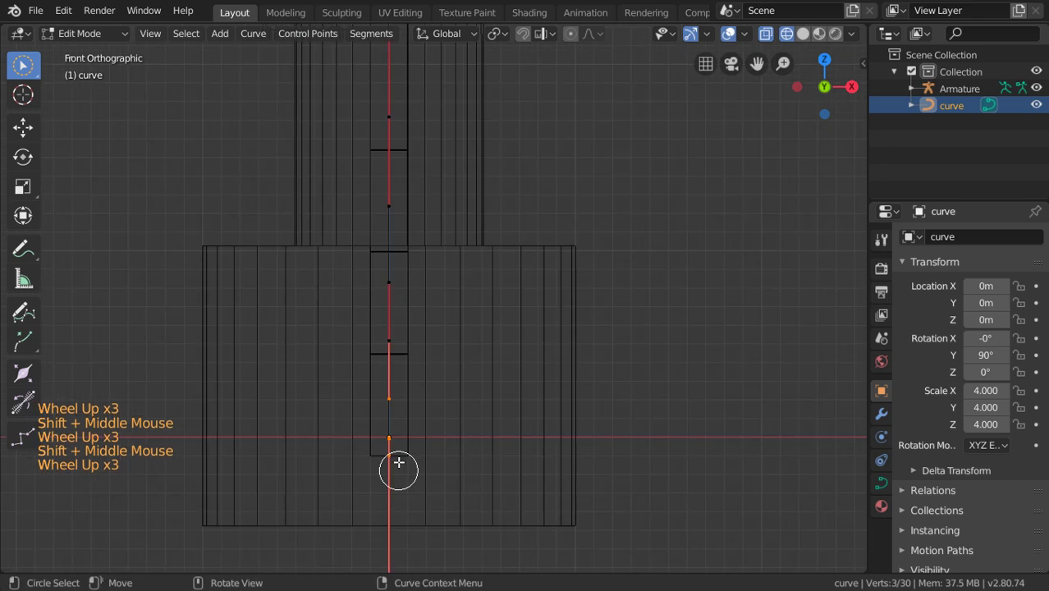
pyautogui.click(395, 344)
pyautogui.scroll(-1, 432, 312)
pyautogui.click(407, 147)
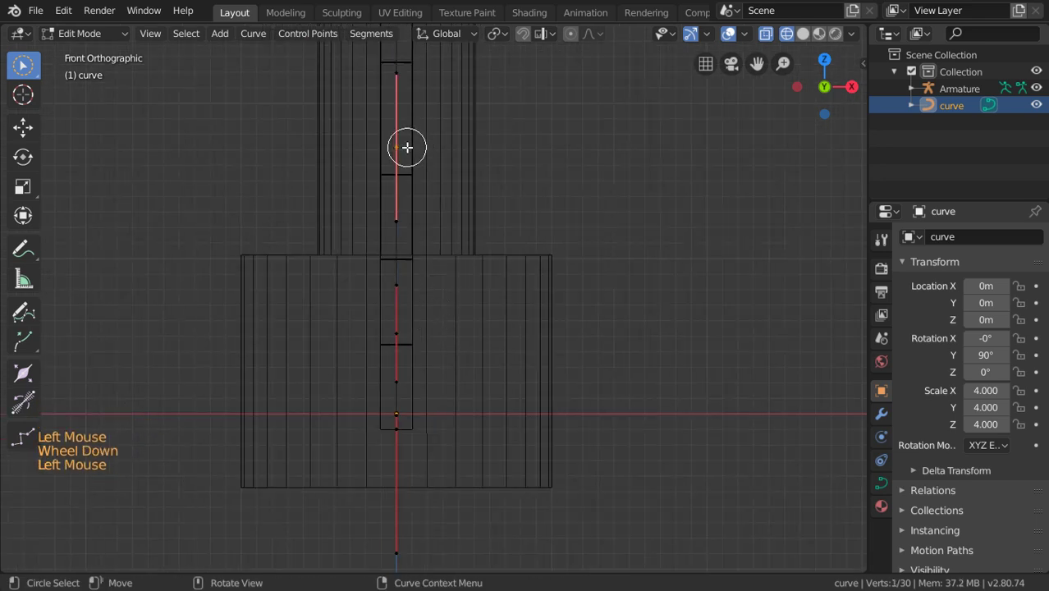
pyautogui.hotkey('ctrl', 'h')
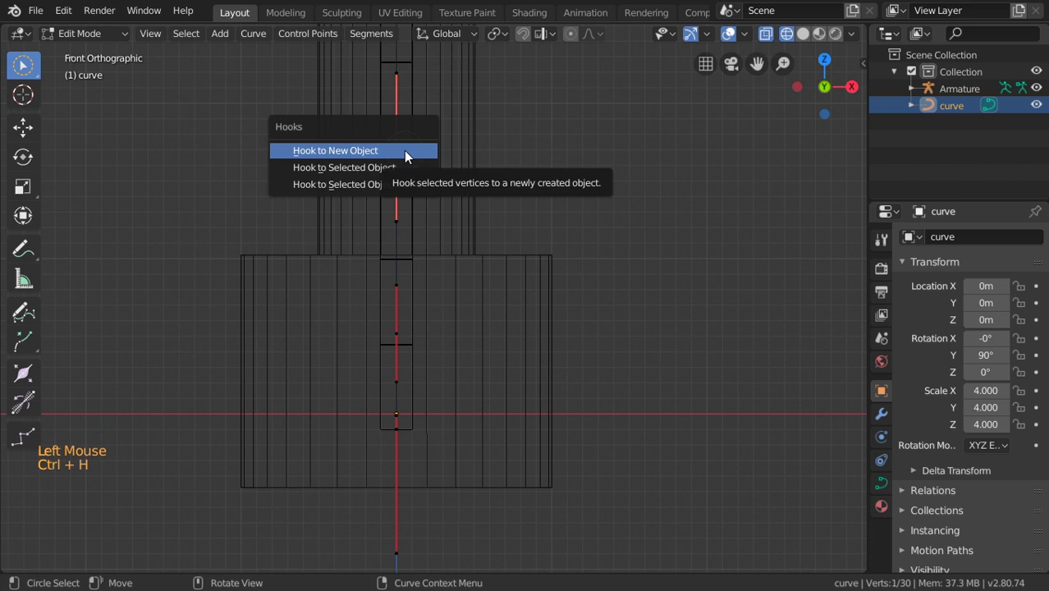
pyautogui.click(406, 151)
# Hook the lower curve point to a second new empty (Empty.001), then reselect all points.
pyautogui.click(400, 337)
pyautogui.hotkey('ctrl', 'h')
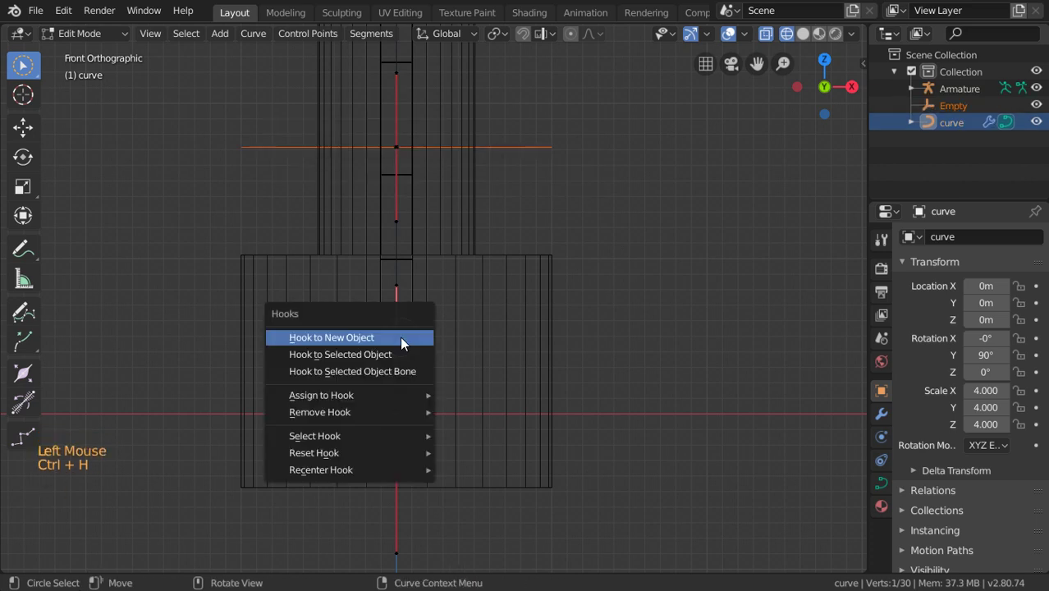
pyautogui.click(400, 338)
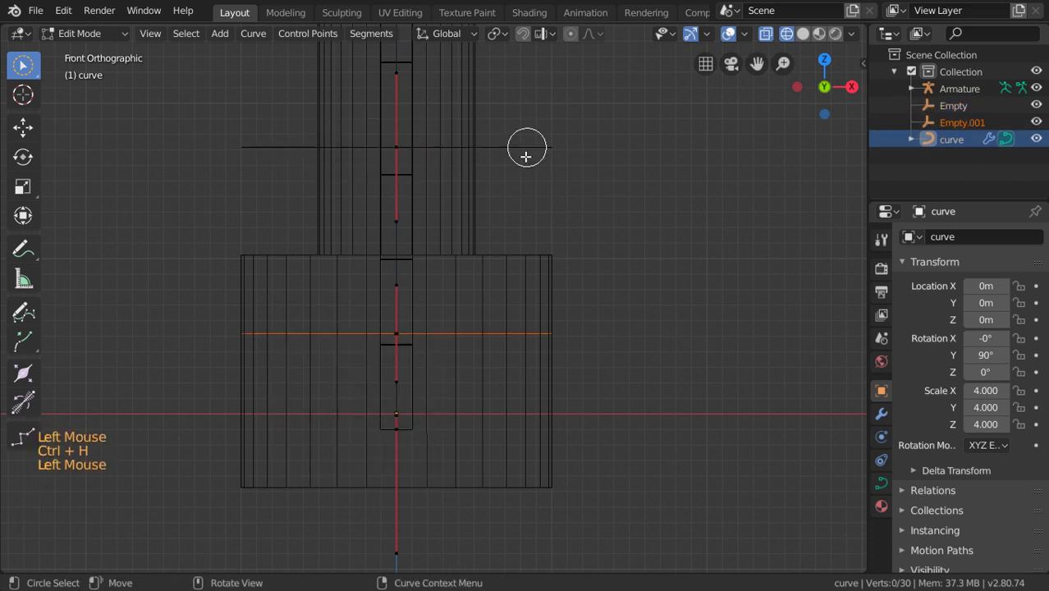
pyautogui.scroll(-2, 526, 157)
pyautogui.click(478, 192)
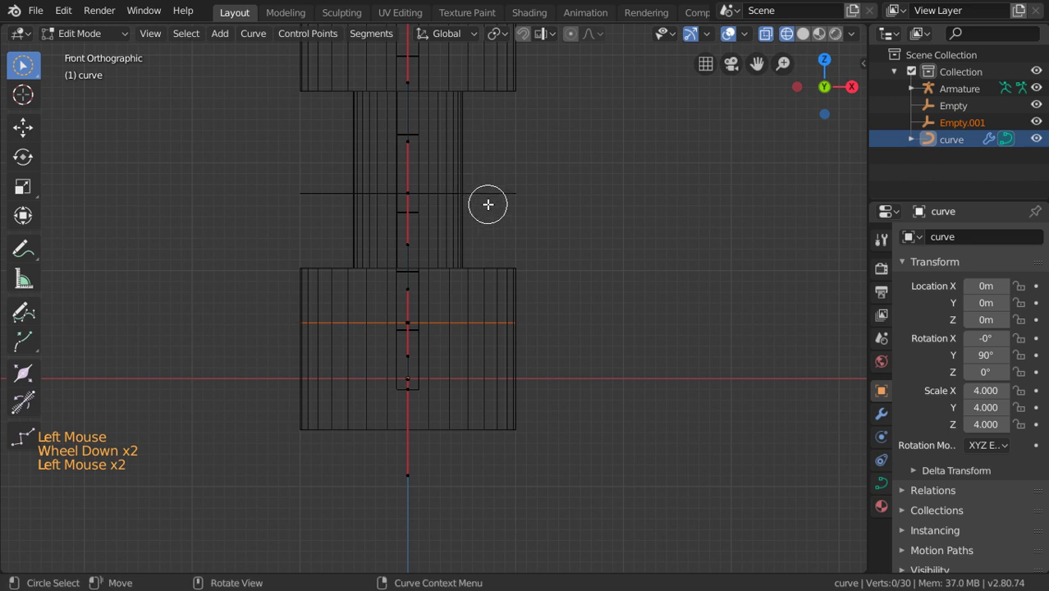
pyautogui.hotkey('alt', 'a')
pyautogui.press('a')
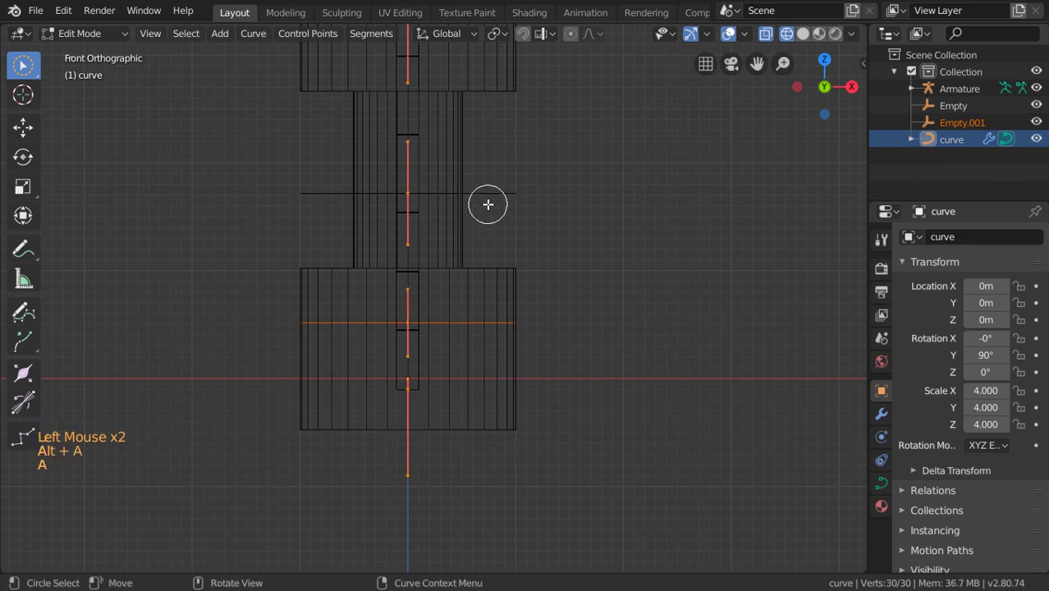
# Deselect the curve points and switch the selection style to plain click selection.
pyautogui.click(488, 204)
pyautogui.scroll(-2, 487, 204)
pyautogui.moveTo(487, 204); pyautogui.dragTo(456, 269, button='middle')
pyautogui.click(471, 236)
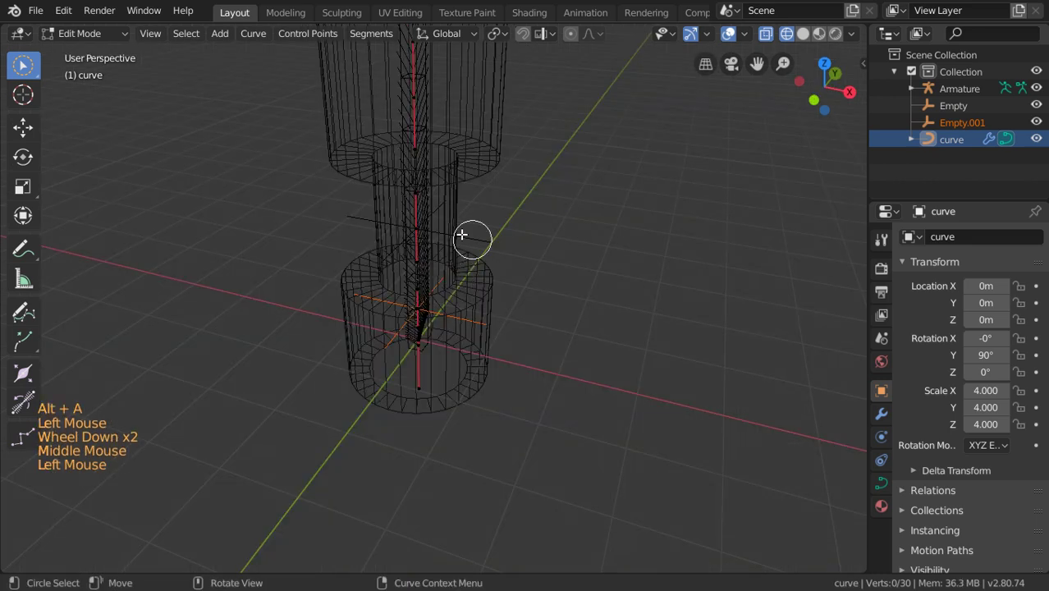
pyautogui.click(38, 70)
pyautogui.click(92, 71)
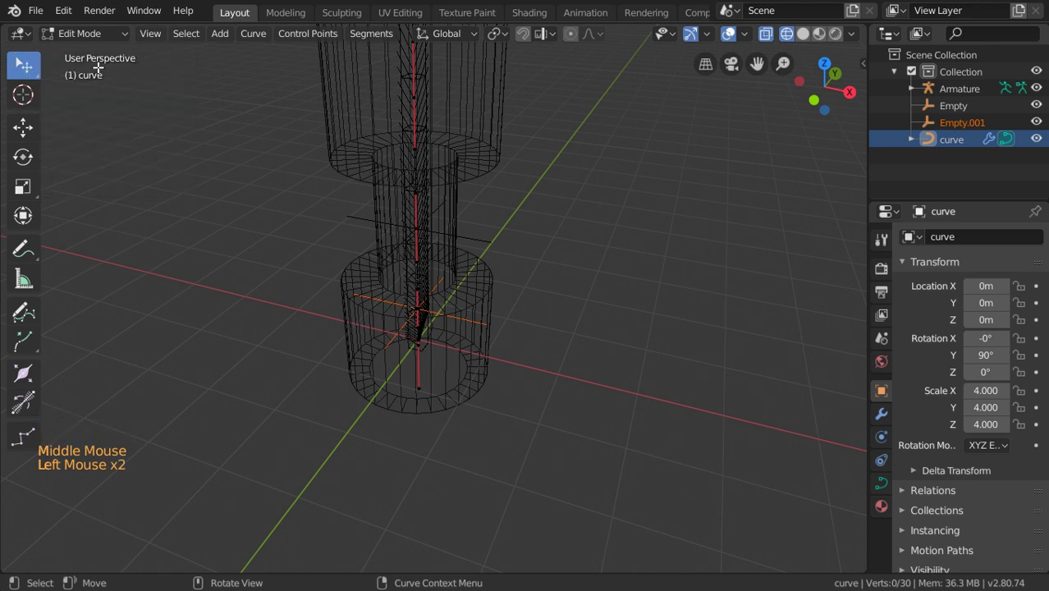
pyautogui.doubleClick(489, 241)
pyautogui.scroll(4, 311, 161)
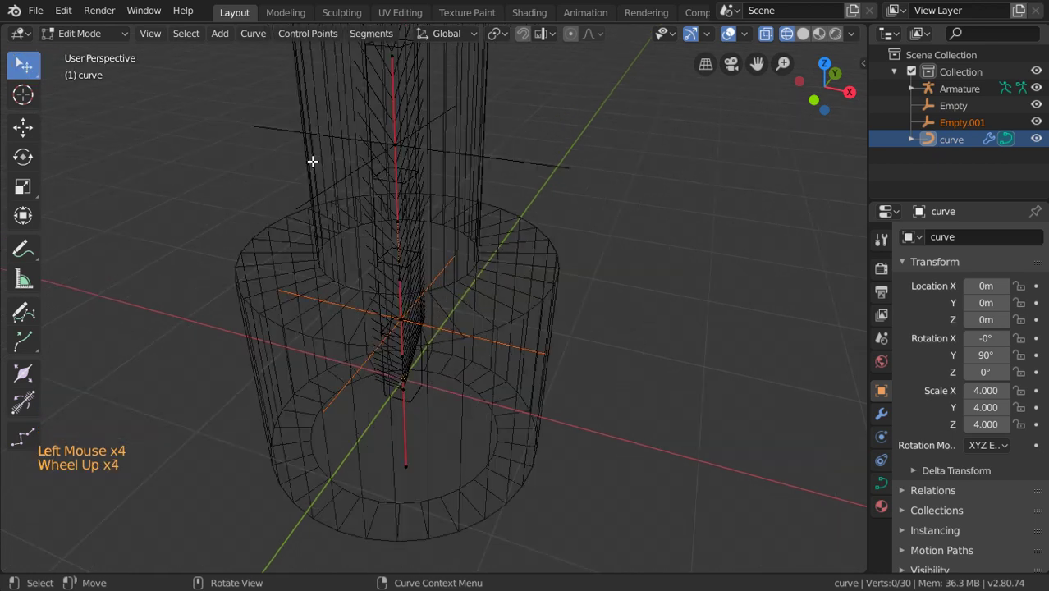
pyautogui.click(295, 126)
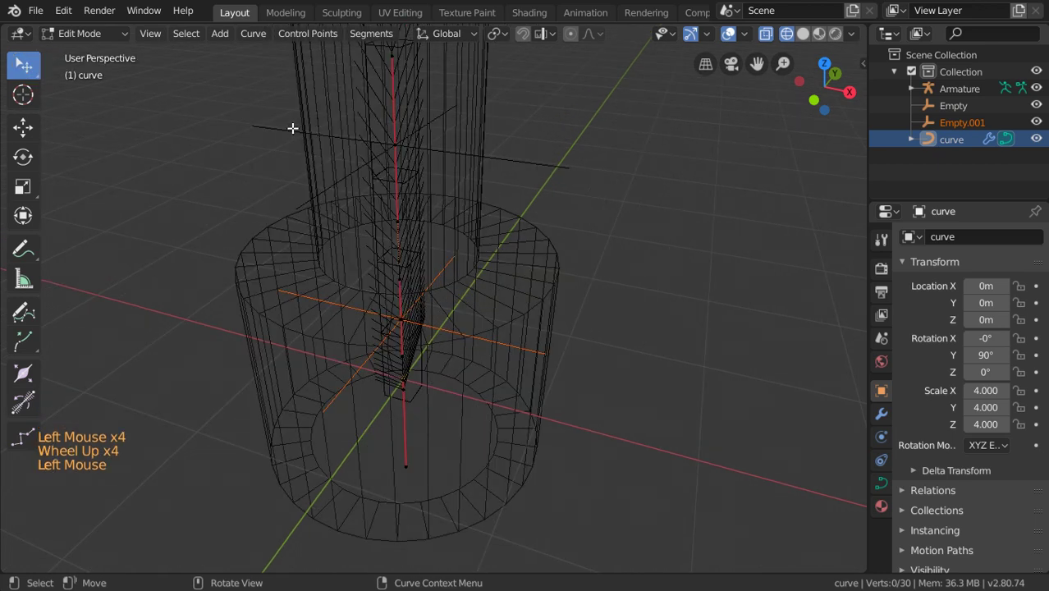
# Check the object-type visibility settings and select Empty in the Outliner.
pyautogui.click(667, 33)
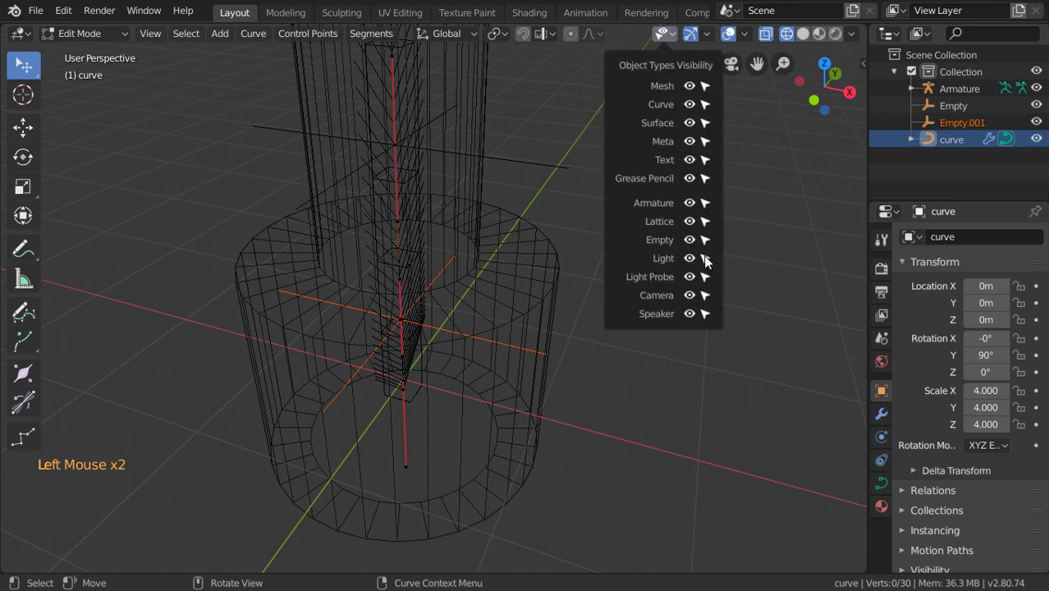
pyautogui.hotkey('alt', 'a')
pyautogui.press('a')
pyautogui.hotkey('alt', 'a')
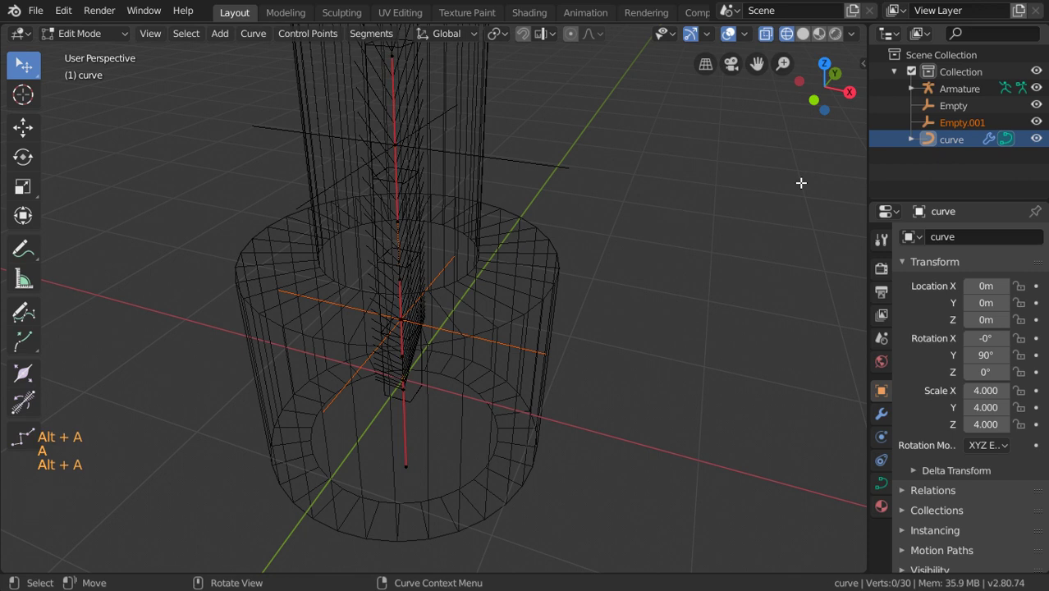
pyautogui.click(953, 107)
pyautogui.doubleClick(948, 109)
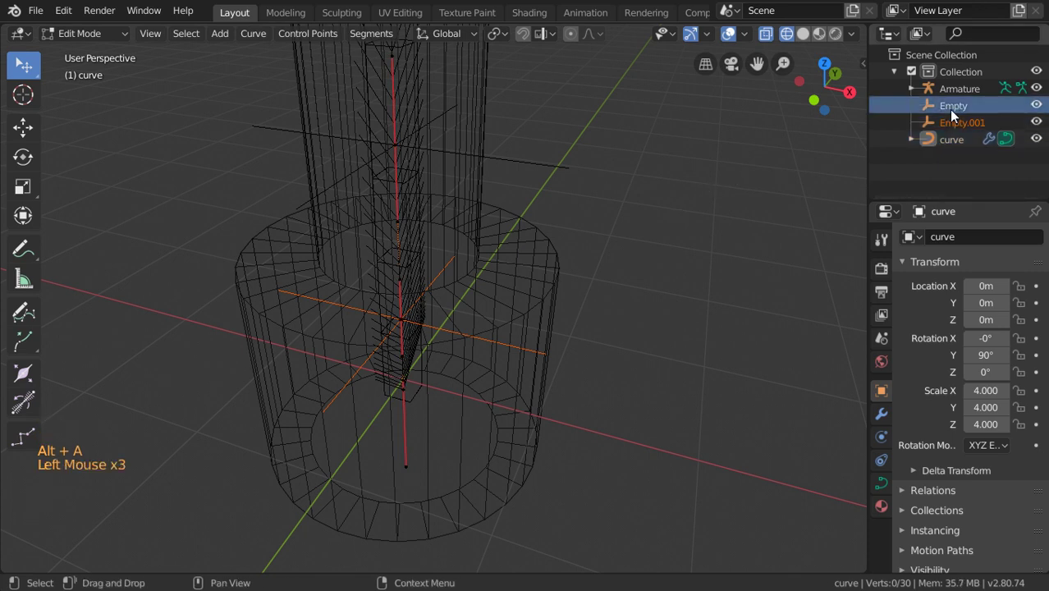
# In Object Mode, select Empty, view from the front, and test-move it before cancelling.
pyautogui.press('Tab')
pyautogui.click(79, 32)
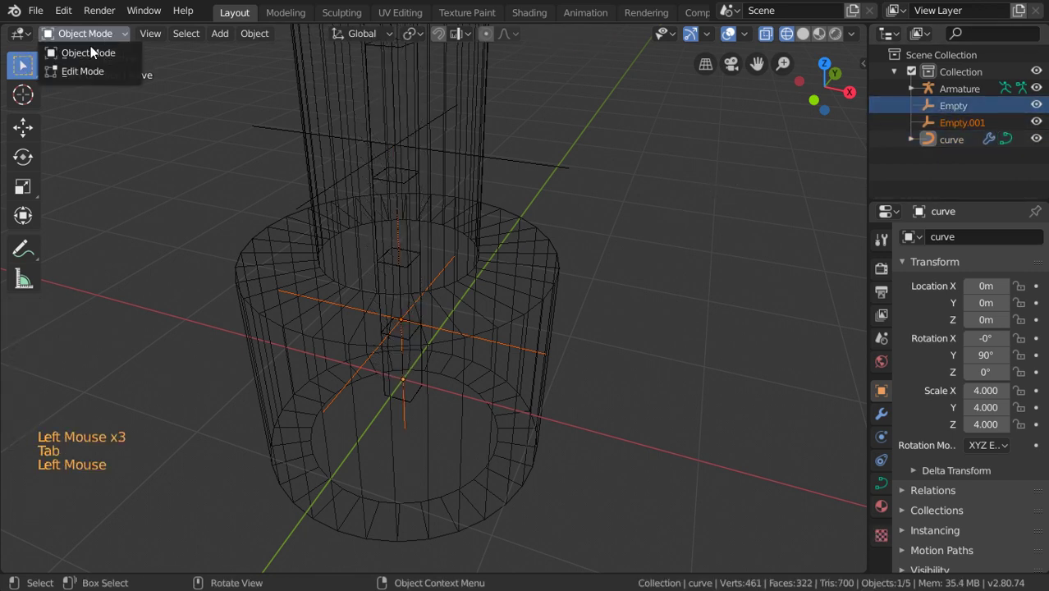
pyautogui.click(503, 163)
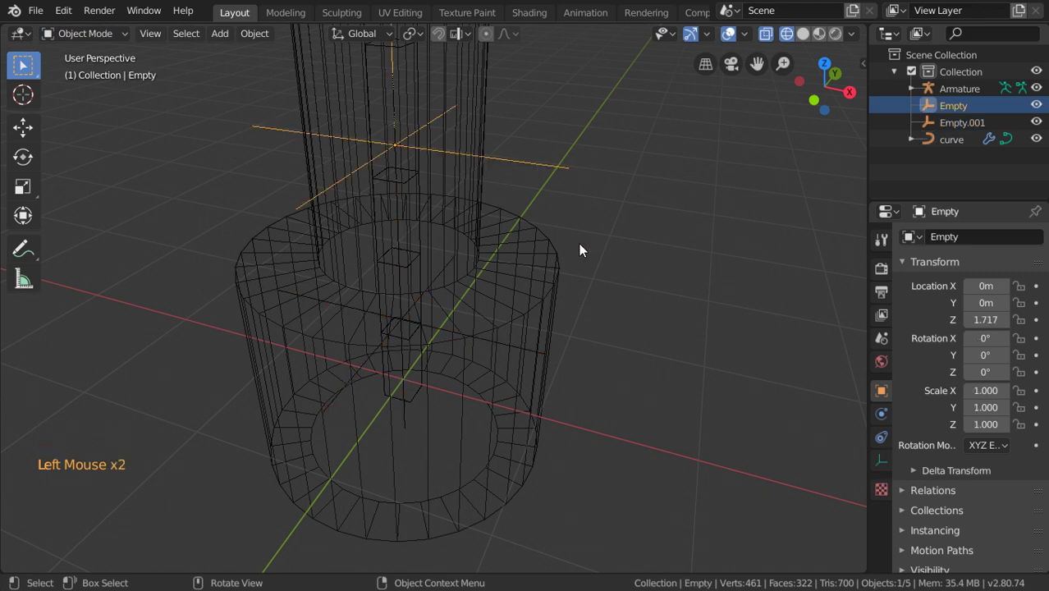
pyautogui.press('g')
pyautogui.press('KP_1')
pyautogui.scroll(-4, 621, 278)
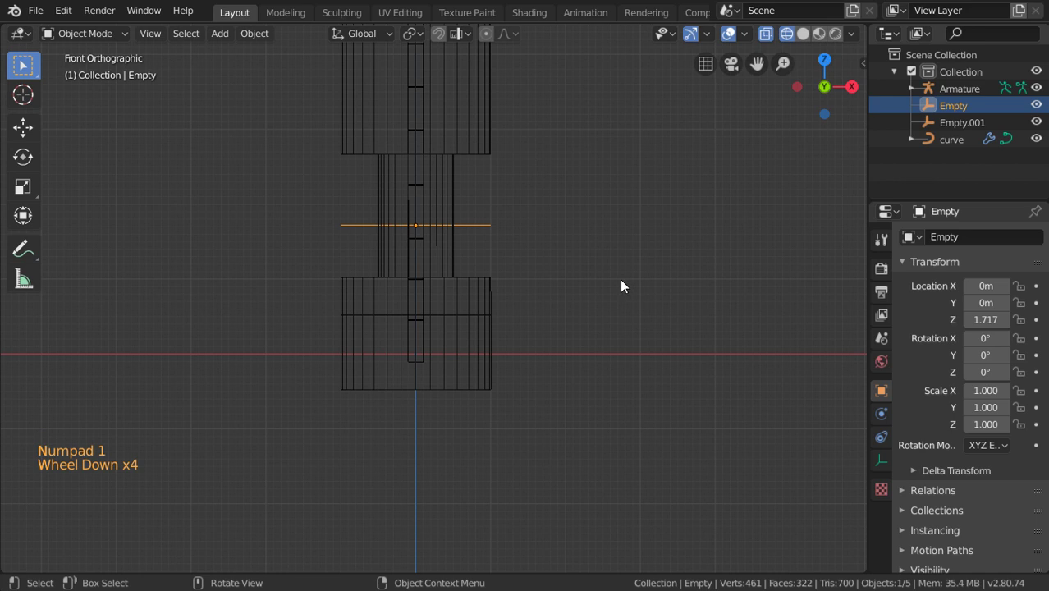
pyautogui.press('g')
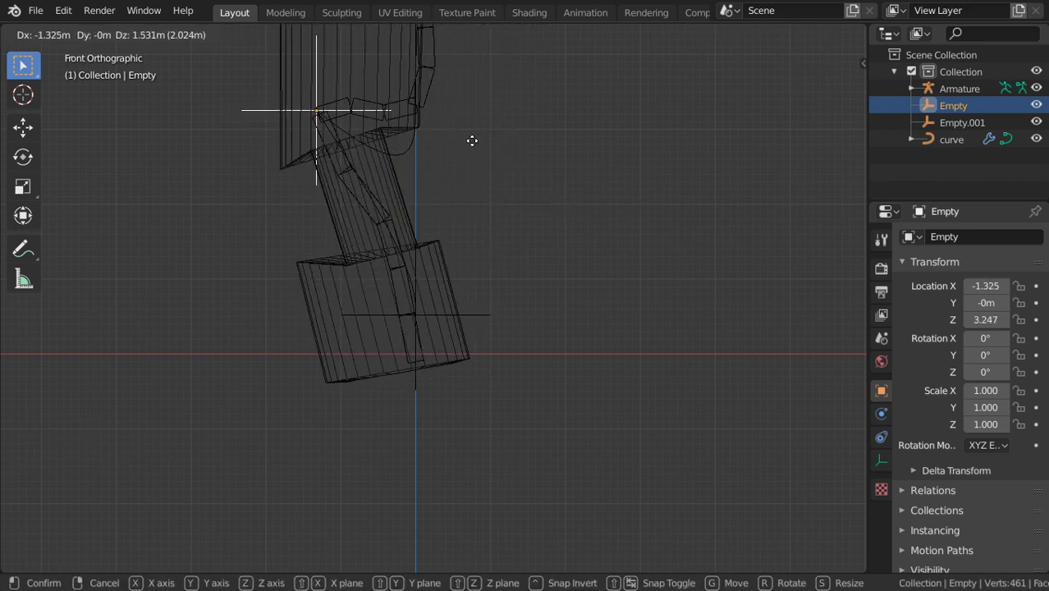
pyautogui.rightClick(614, 221)
pyautogui.scroll(-3, 532, 281)
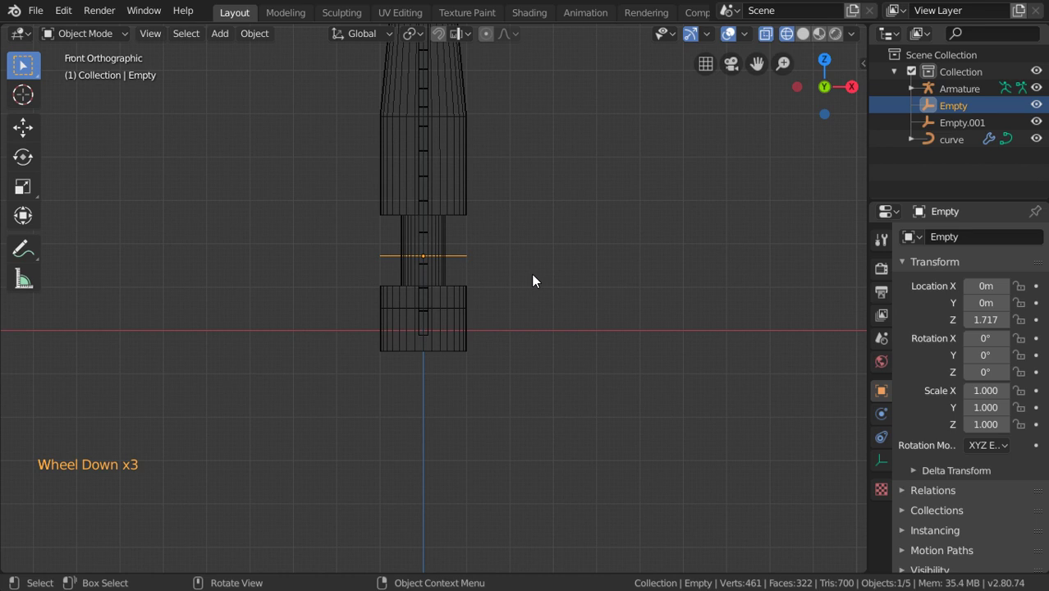